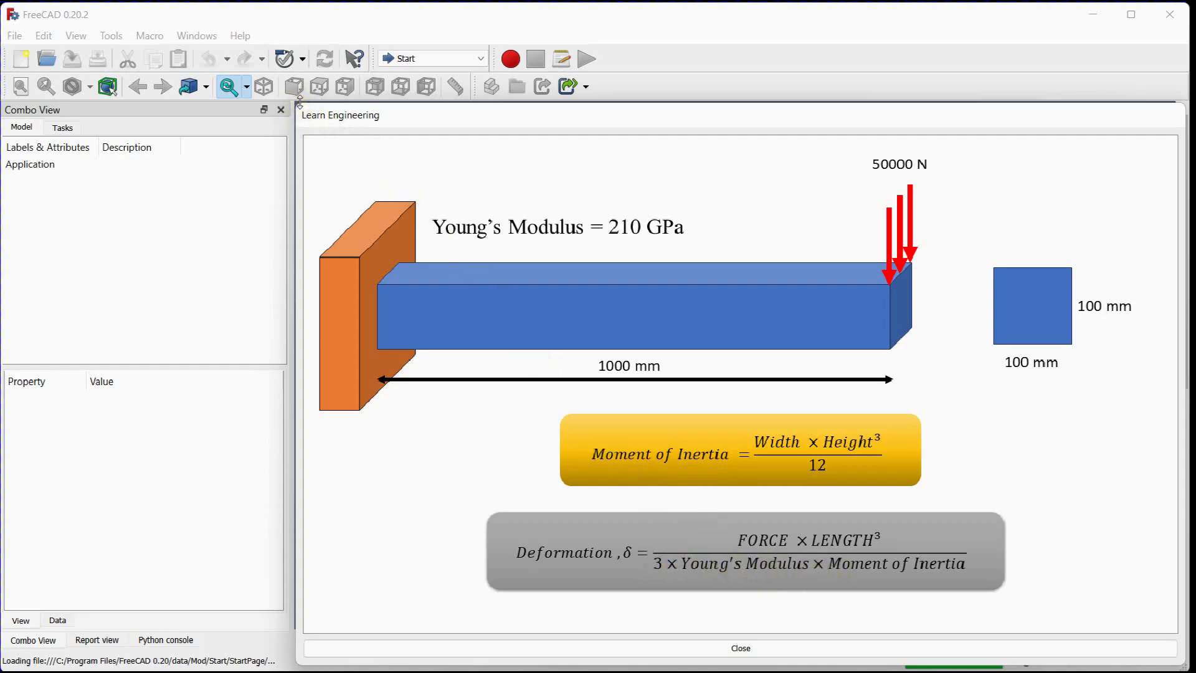
Step: Drag the Learn Engineering beam diagram to the lower right so the Start page shows
{"action": "left_click_drag", "start_coordinate": [297, 103], "coordinate": [787, 395]}
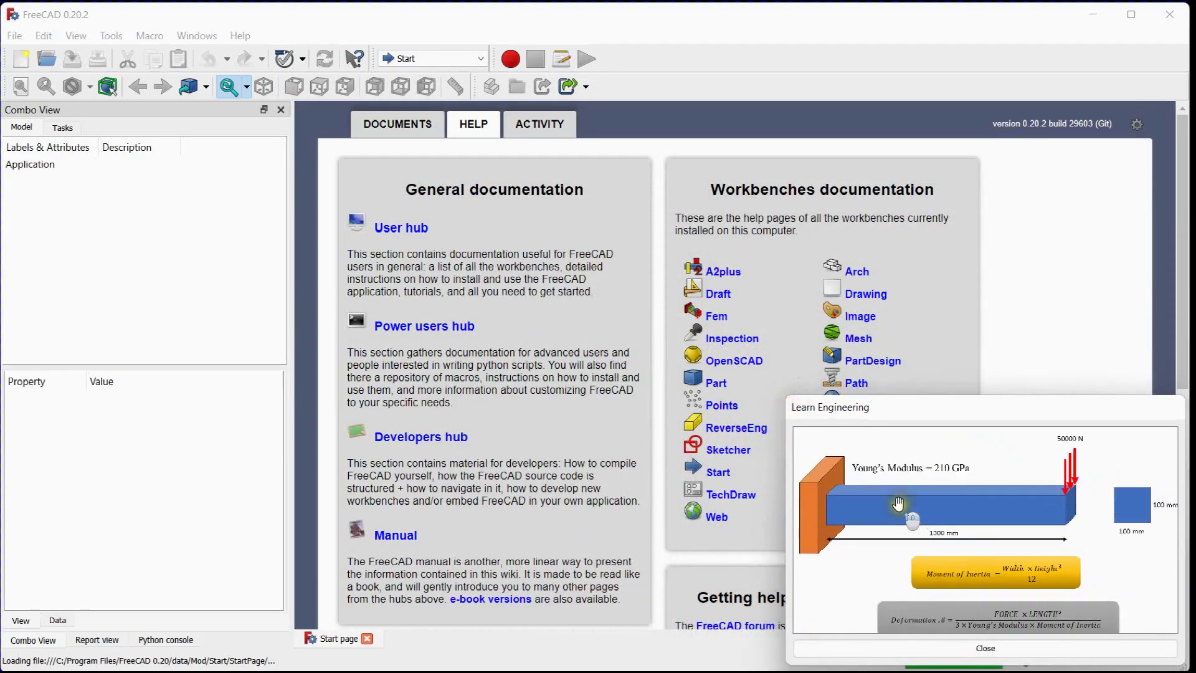
Step: Switch to the Spreadsheet workbench and create a new empty document
{"action": "left_click", "coordinate": [440, 58]}
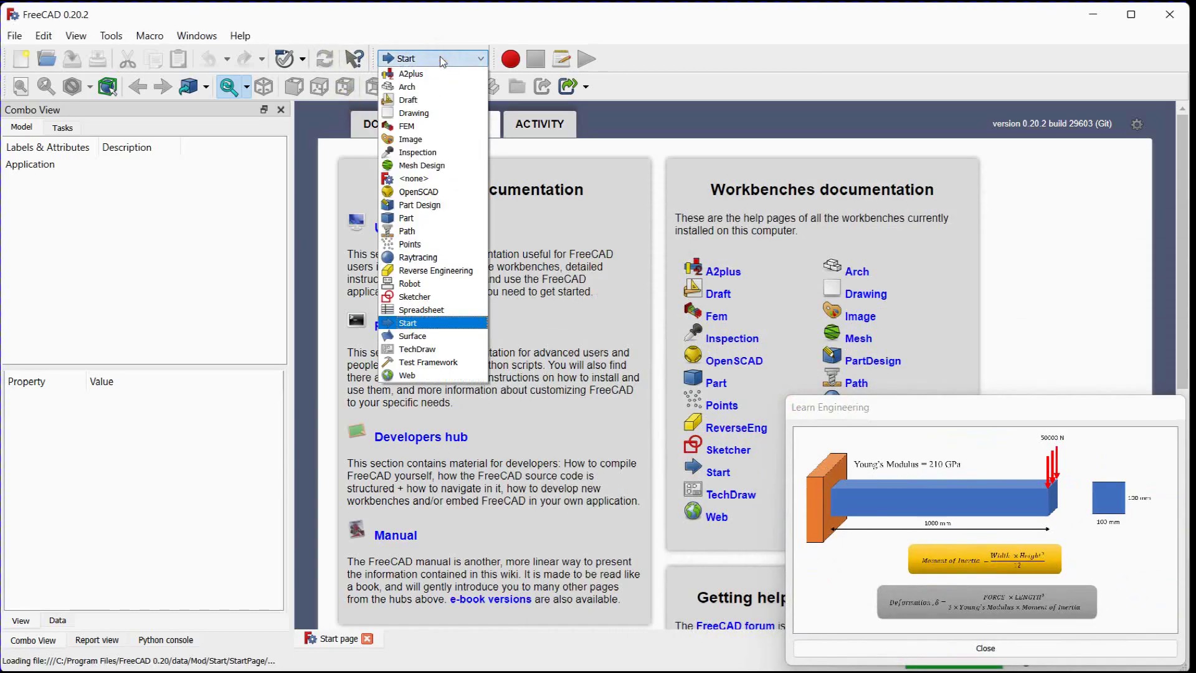
{"action": "left_click", "coordinate": [435, 312]}
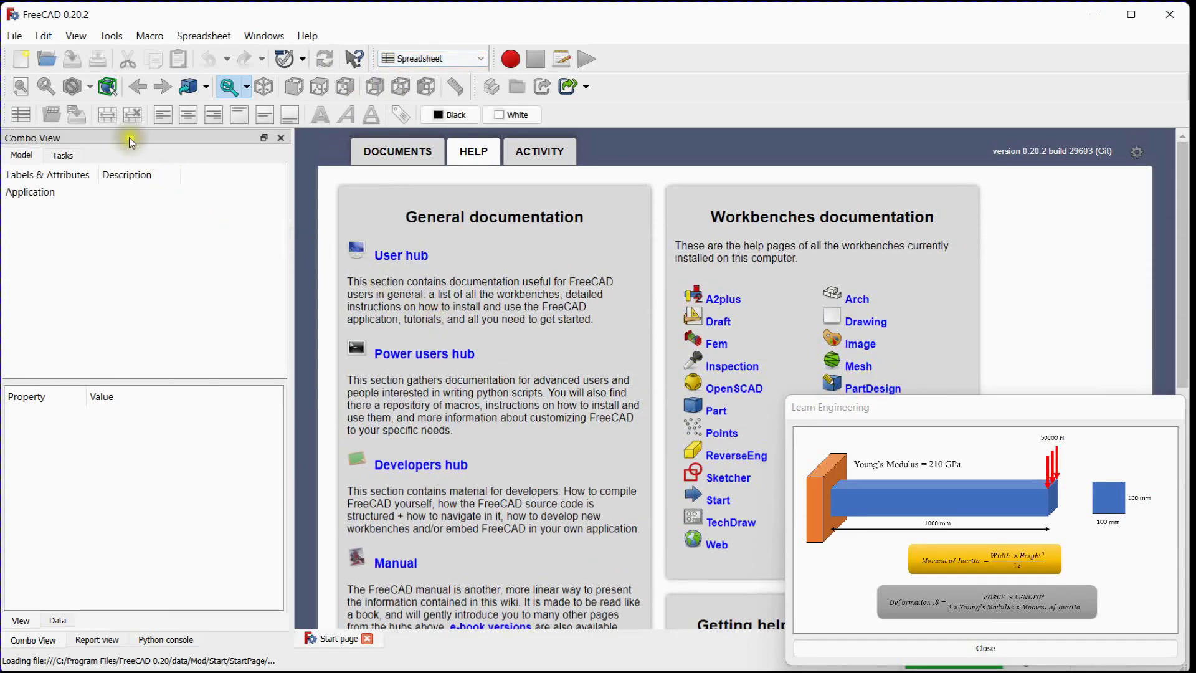
{"action": "left_click", "coordinate": [17, 60]}
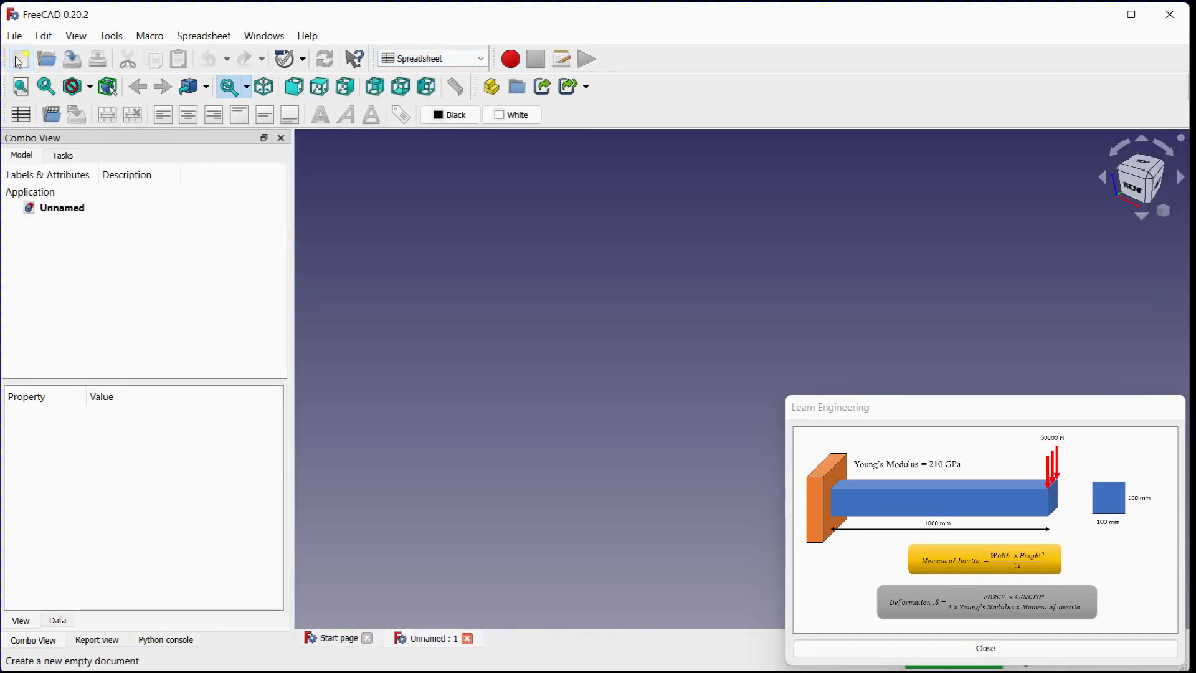
Step: Save the document to the Desktop as 'Cantilever Beam', replacing the existing file
{"action": "left_click", "coordinate": [14, 35]}
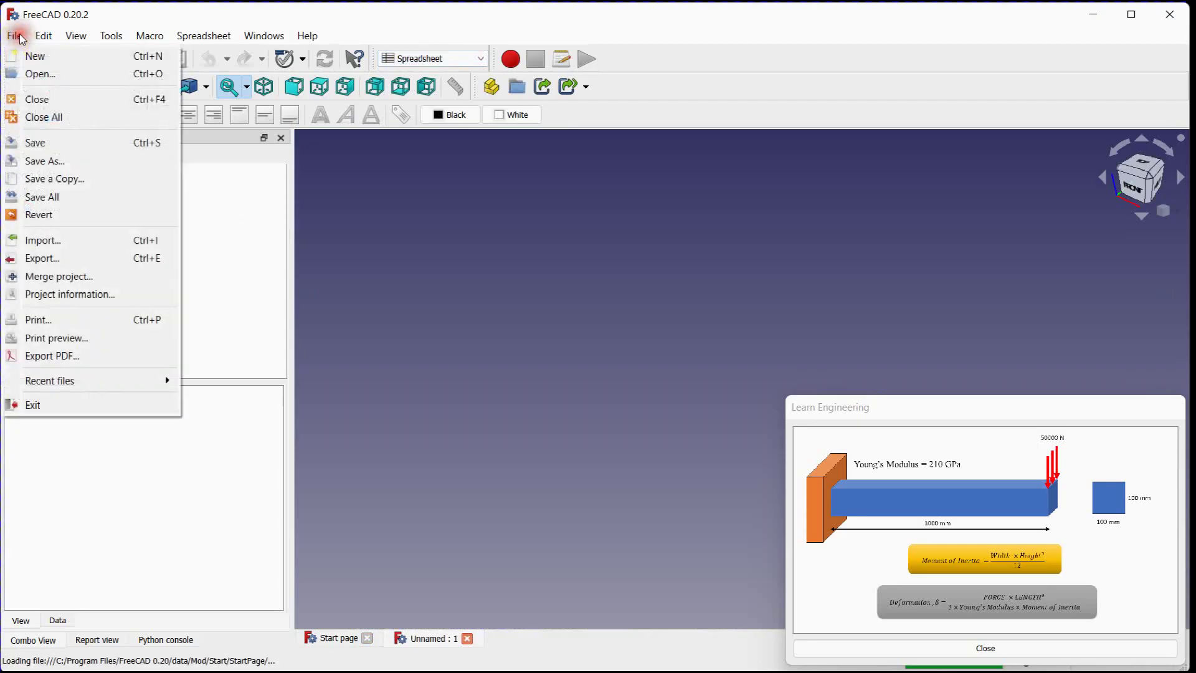
{"action": "left_click", "coordinate": [51, 161]}
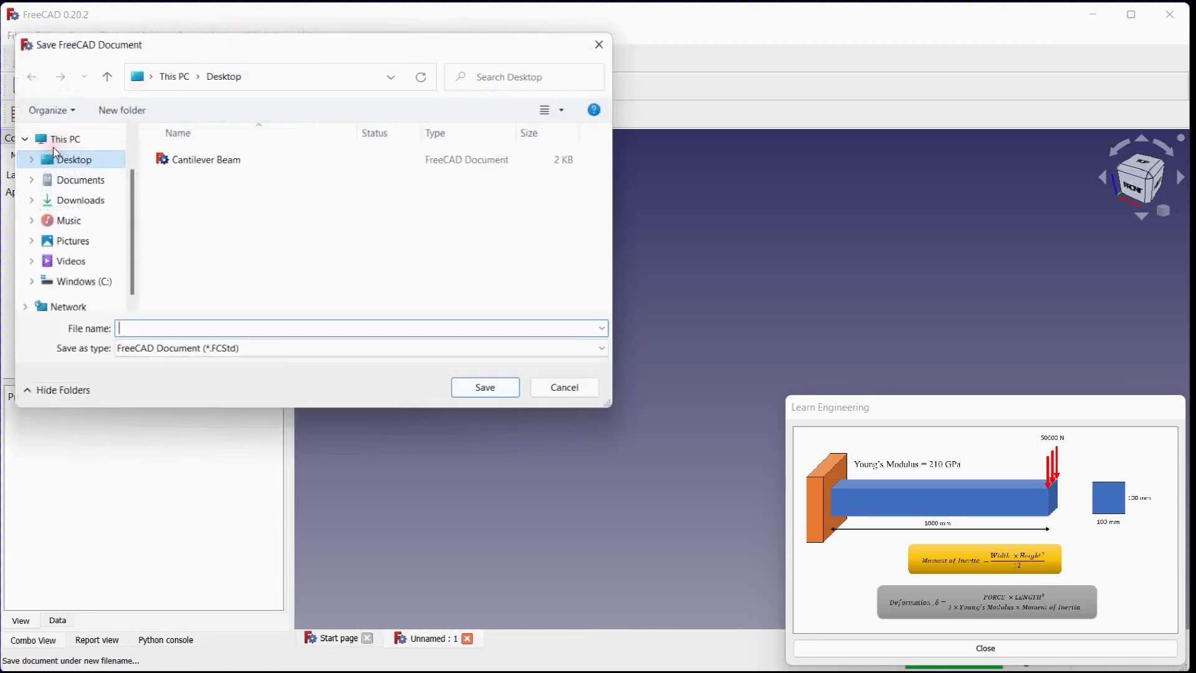
{"action": "left_click", "coordinate": [196, 160]}
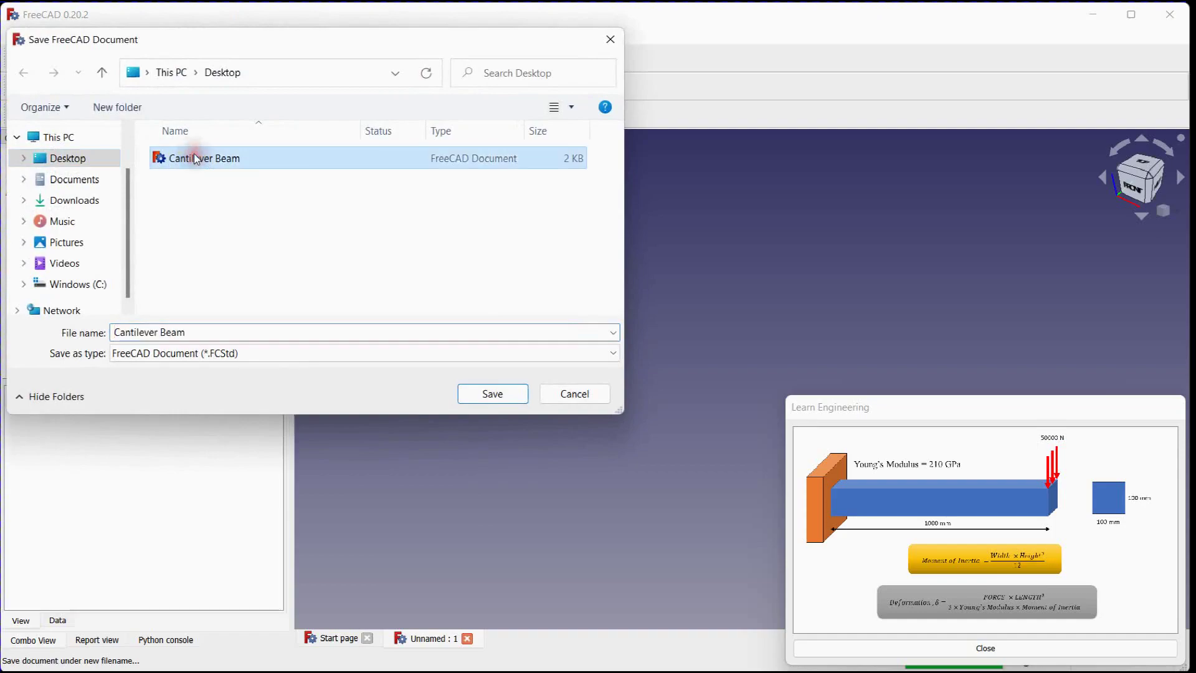
{"action": "left_click", "coordinate": [479, 395]}
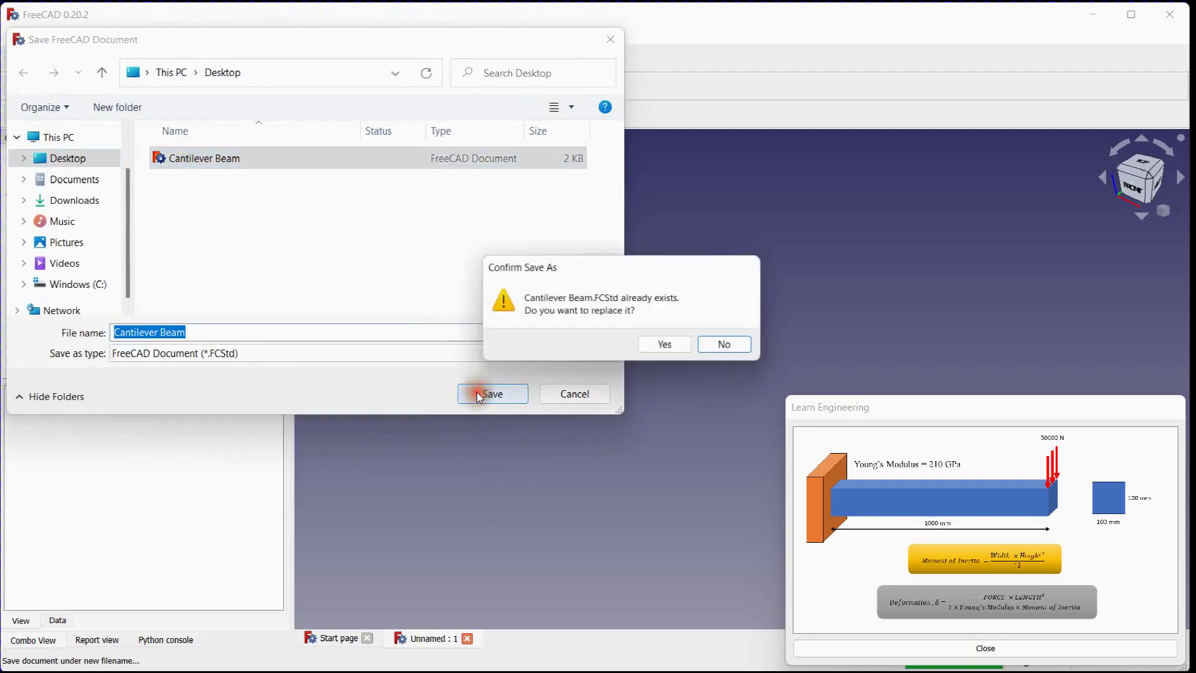
{"action": "left_click", "coordinate": [667, 346]}
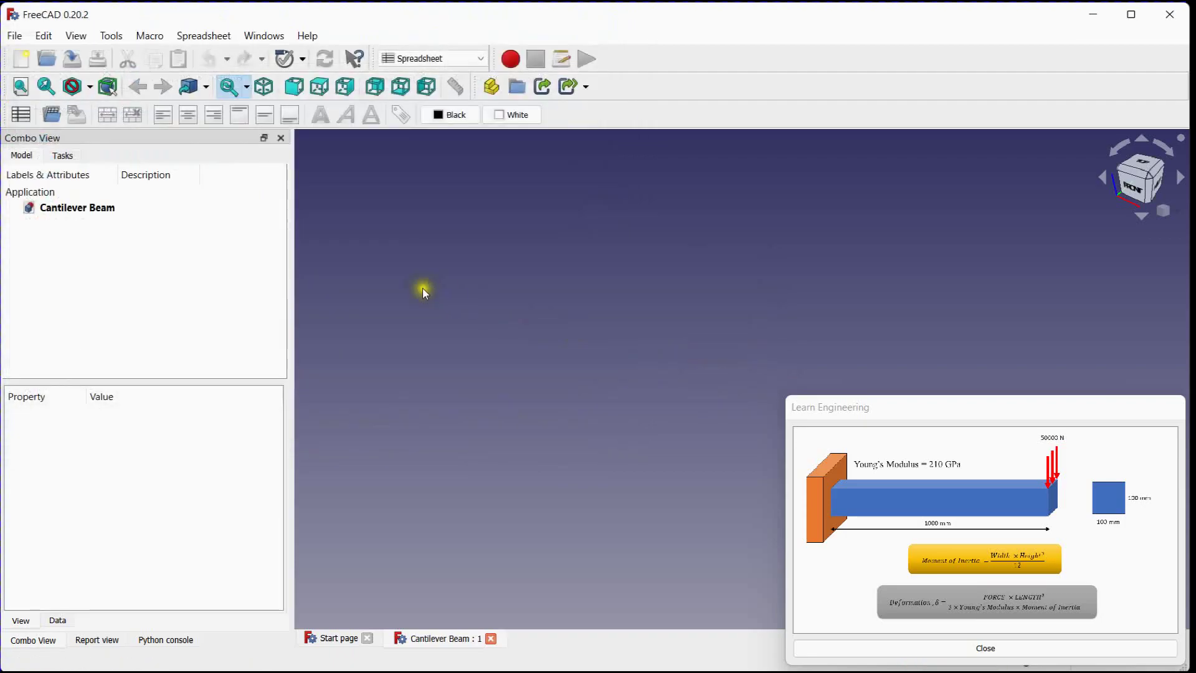
Step: Add a spreadsheet and enter 'Cantilever Beam with point load at end' in B3
{"action": "left_click", "coordinate": [22, 115]}
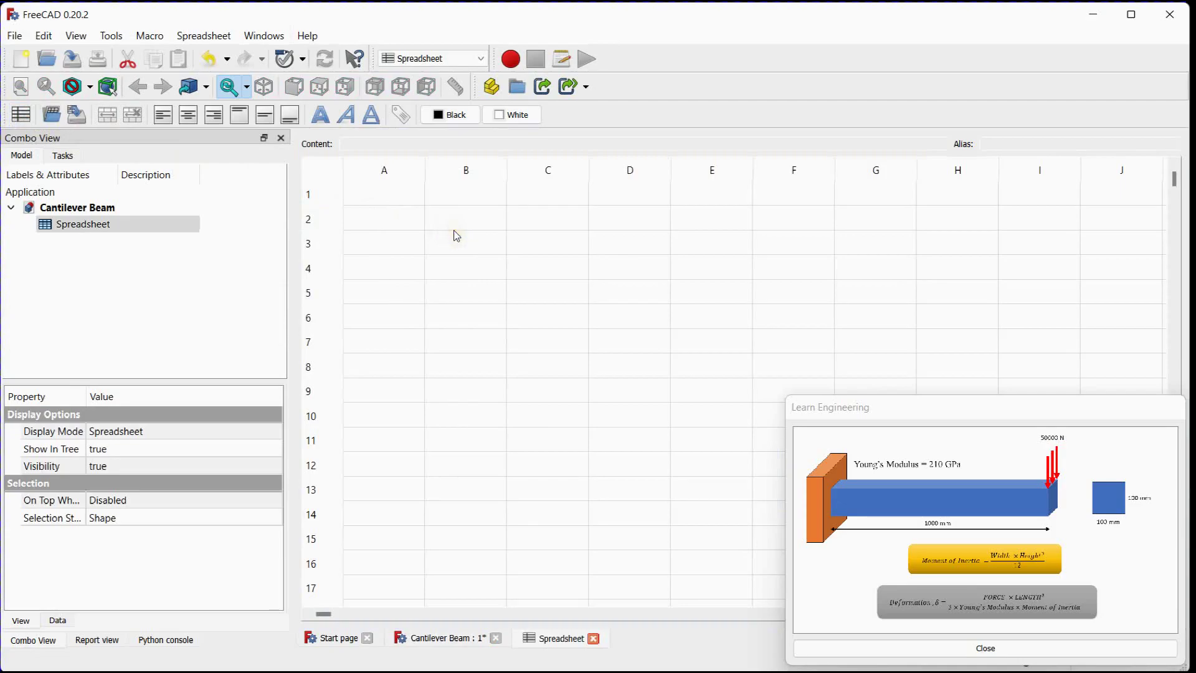
{"action": "left_click", "coordinate": [475, 244]}
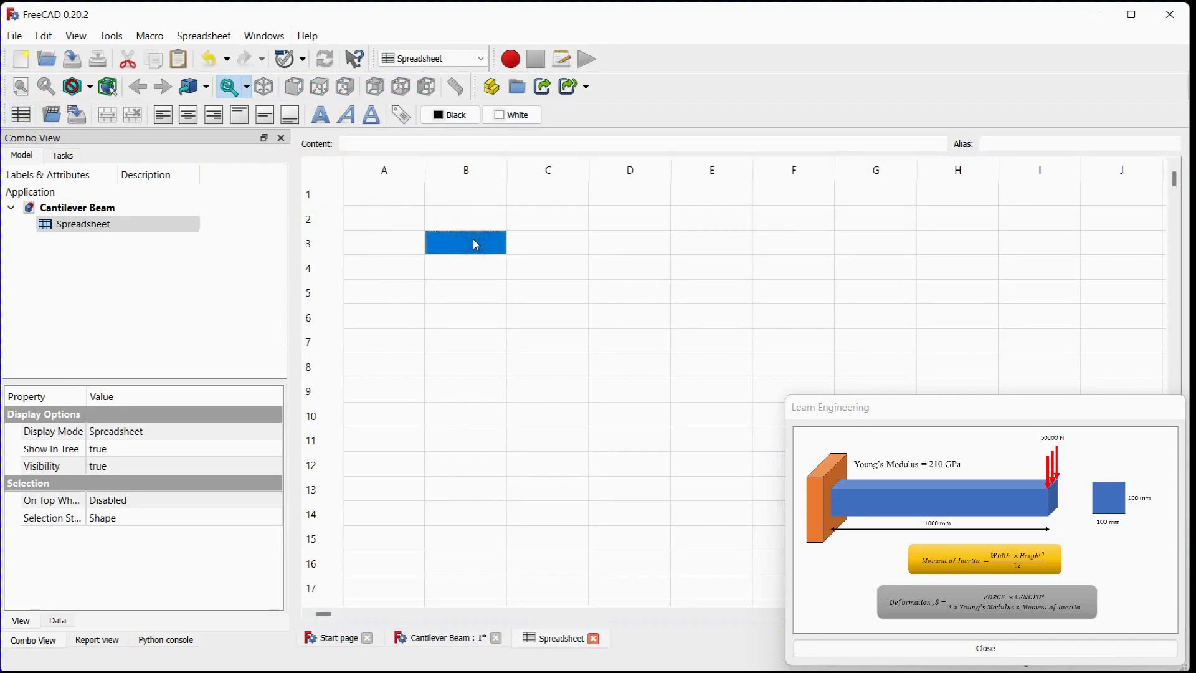
{"action": "type", "text": "Canti"}
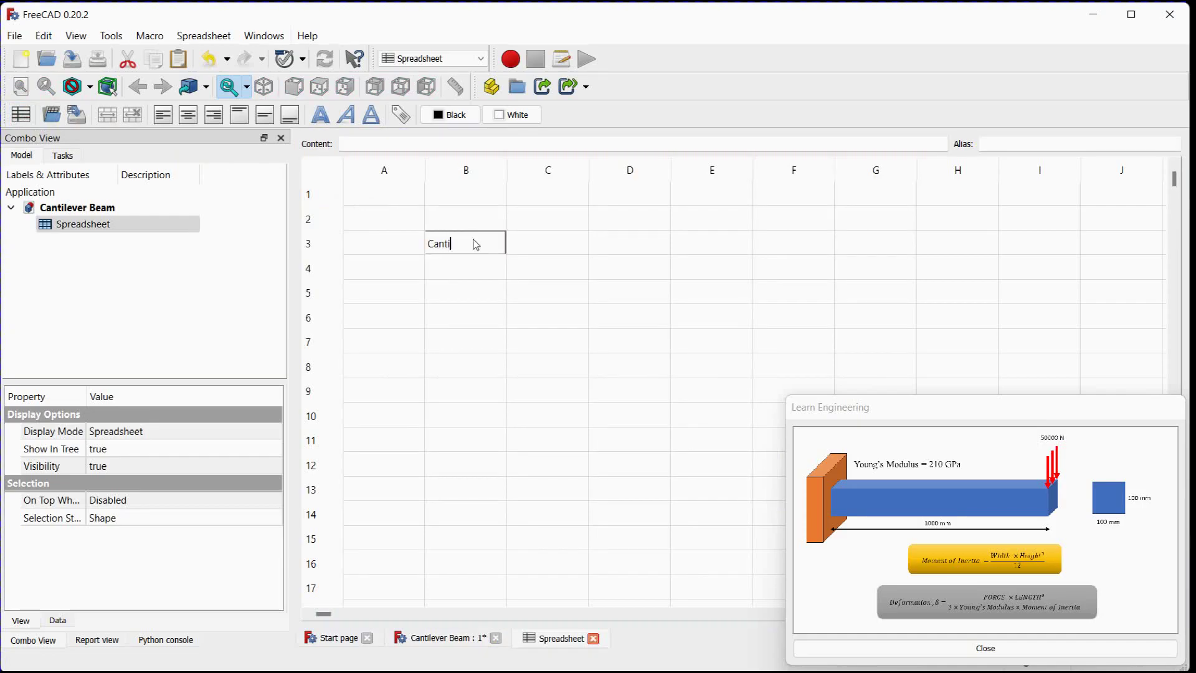
{"action": "type", "text": "lever"}
{"action": "type", "text": " Beam "}
{"action": "type", "text": "with "}
{"action": "type", "text": "point loa"}
{"action": "type", "text": "d at "}
{"action": "type", "text": "end"}
{"action": "key", "text": "Return"}
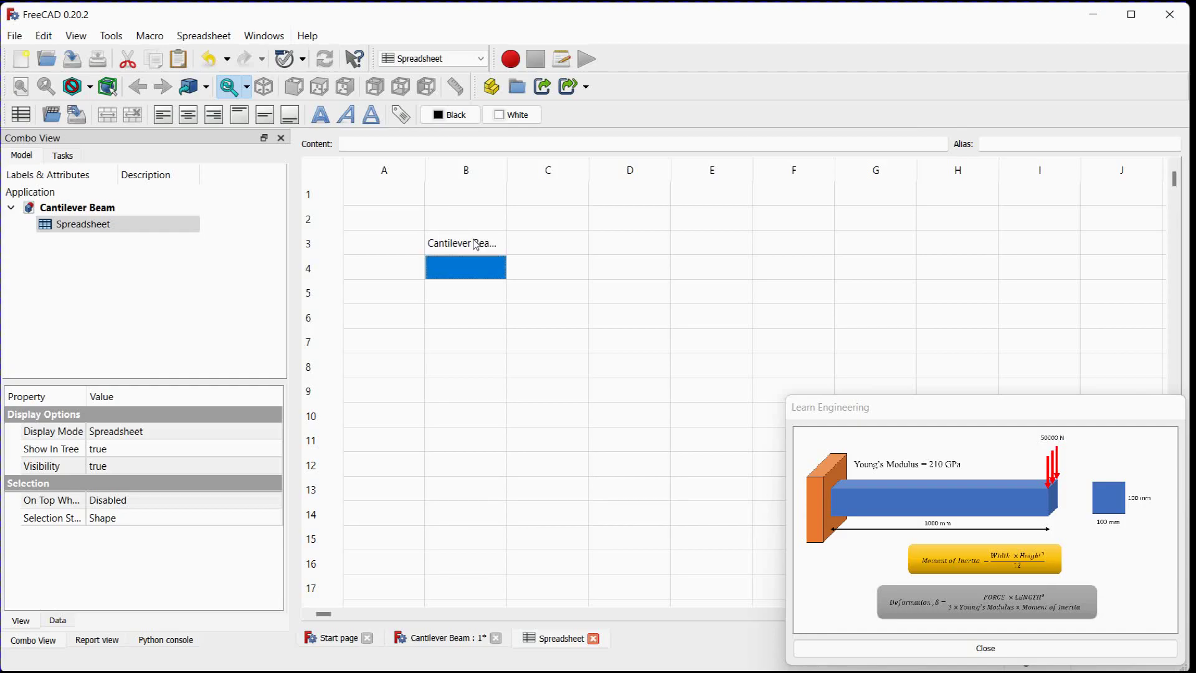
Step: Merge B3:D3 and make the title centred, bold and grey-filled
{"action": "left_click_drag", "start_coordinate": [476, 244], "coordinate": [642, 247]}
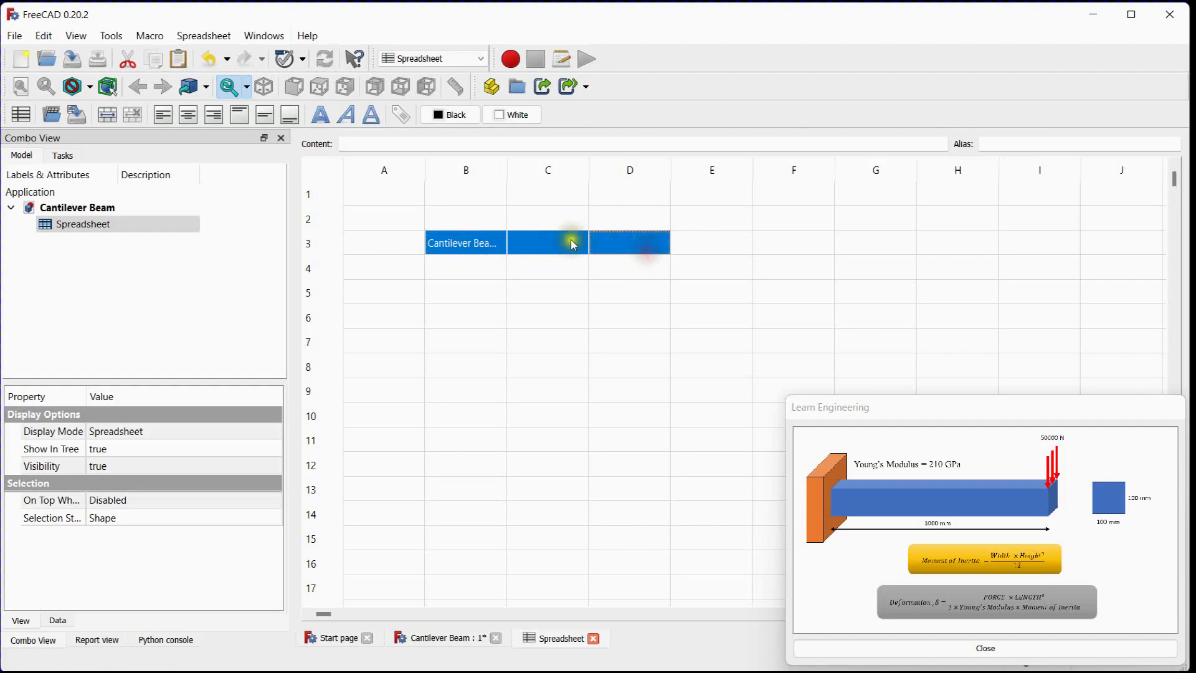
{"action": "left_click", "coordinate": [110, 115]}
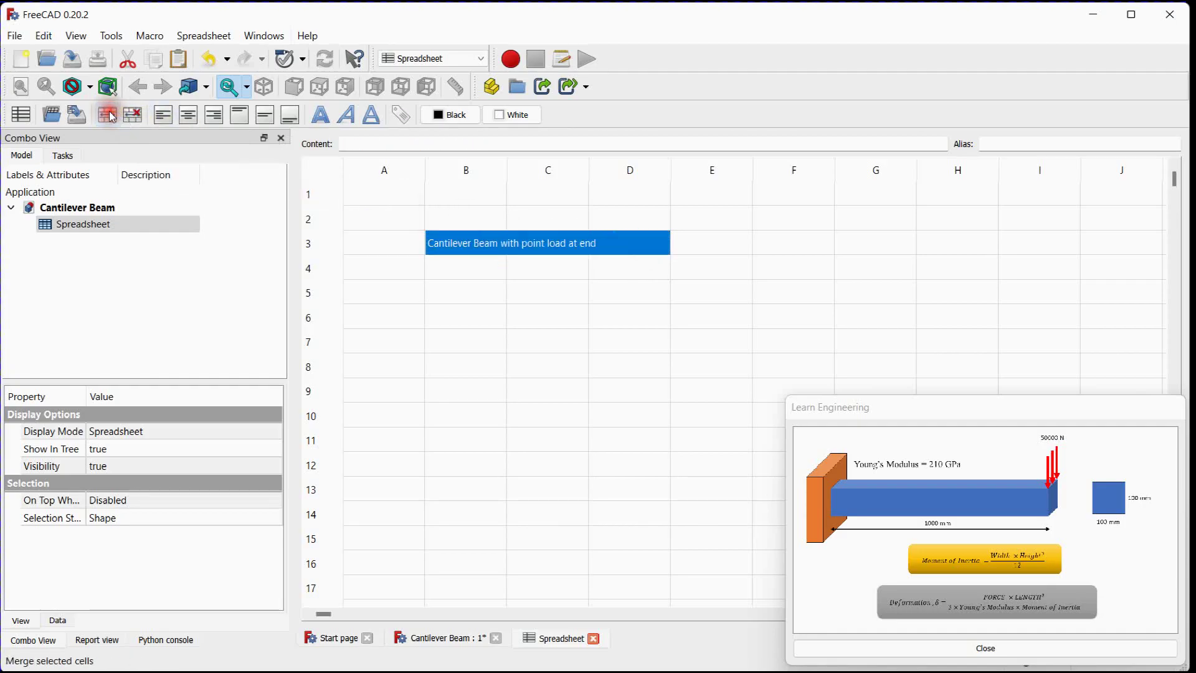
{"action": "left_click", "coordinate": [199, 117]}
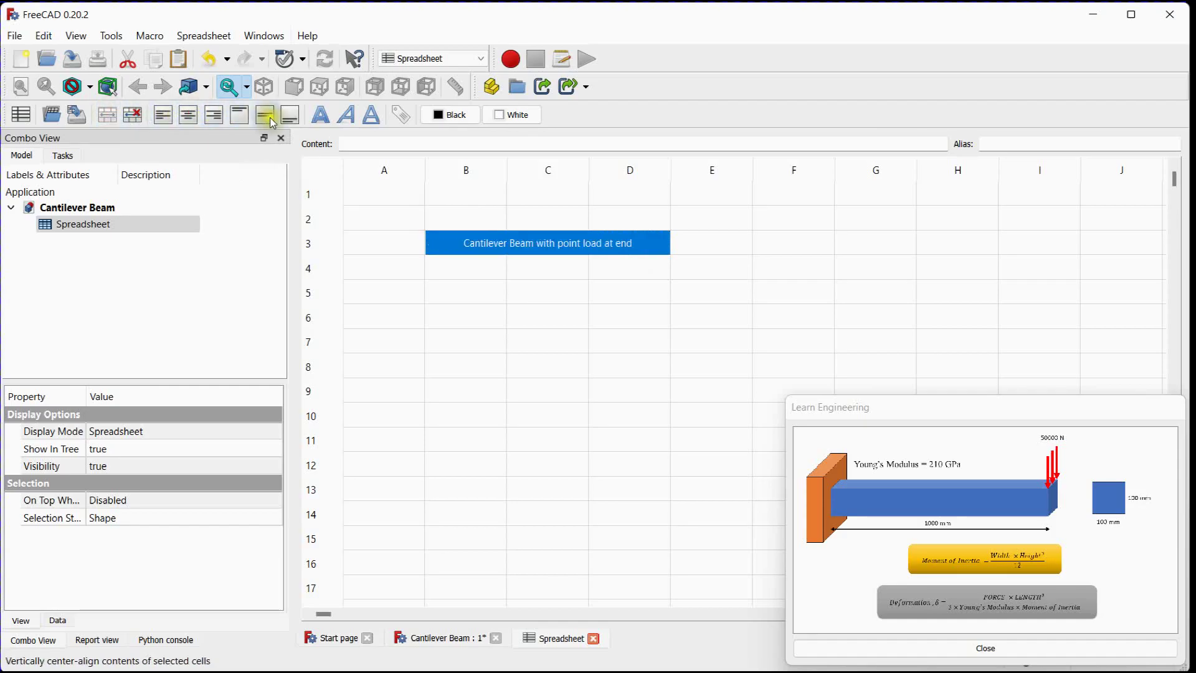
{"action": "left_click", "coordinate": [323, 115]}
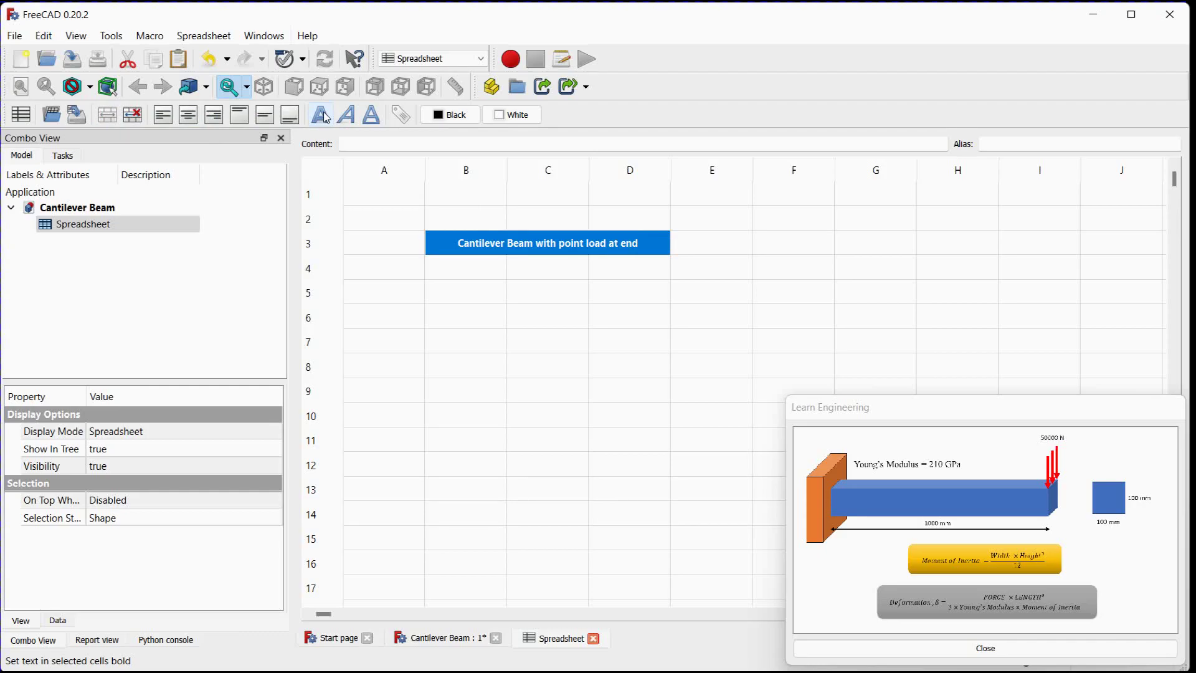
{"action": "left_click", "coordinate": [512, 115]}
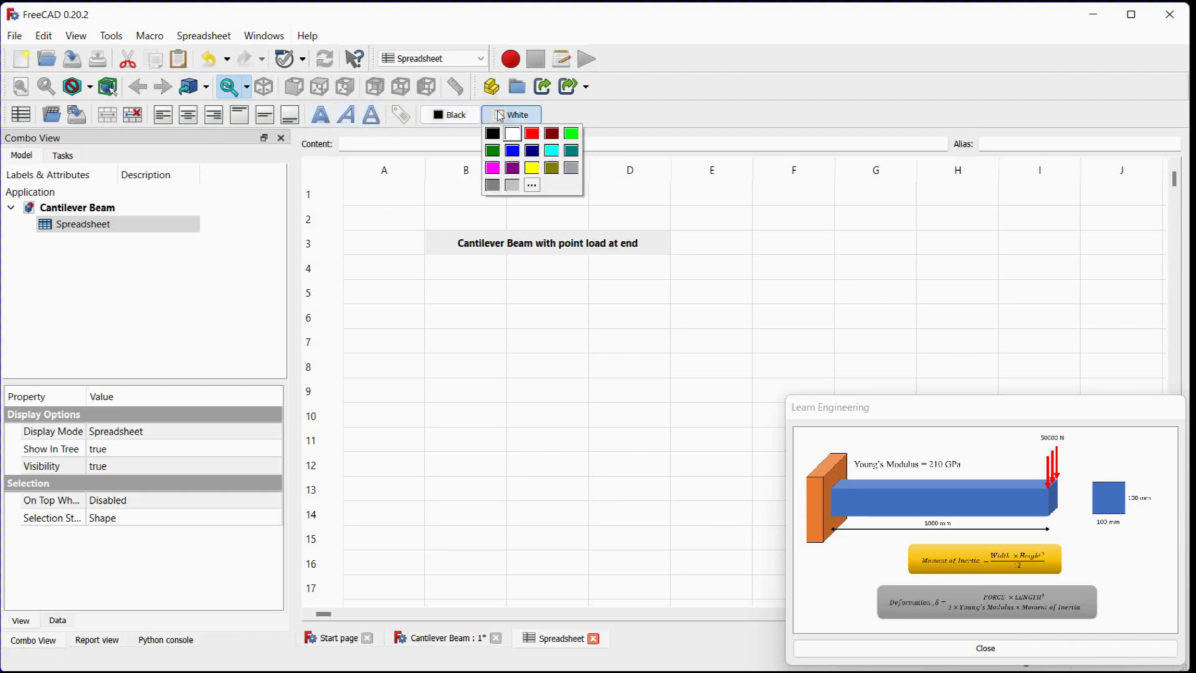
{"action": "left_click", "coordinate": [571, 167]}
{"action": "left_click", "coordinate": [537, 279]}
{"action": "left_click", "coordinate": [468, 292]}
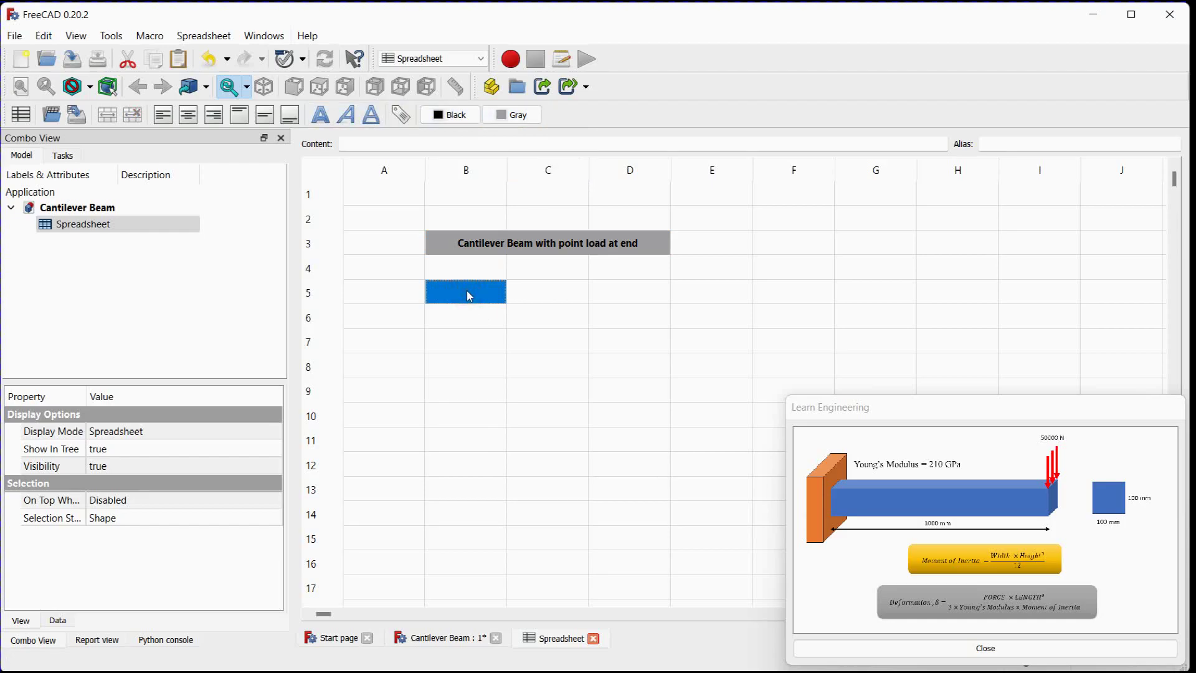
Step: Enter 'Geometry Properties' in B5, merge B5:C5 and fill it cyan
{"action": "type", "text": "Geometr"}
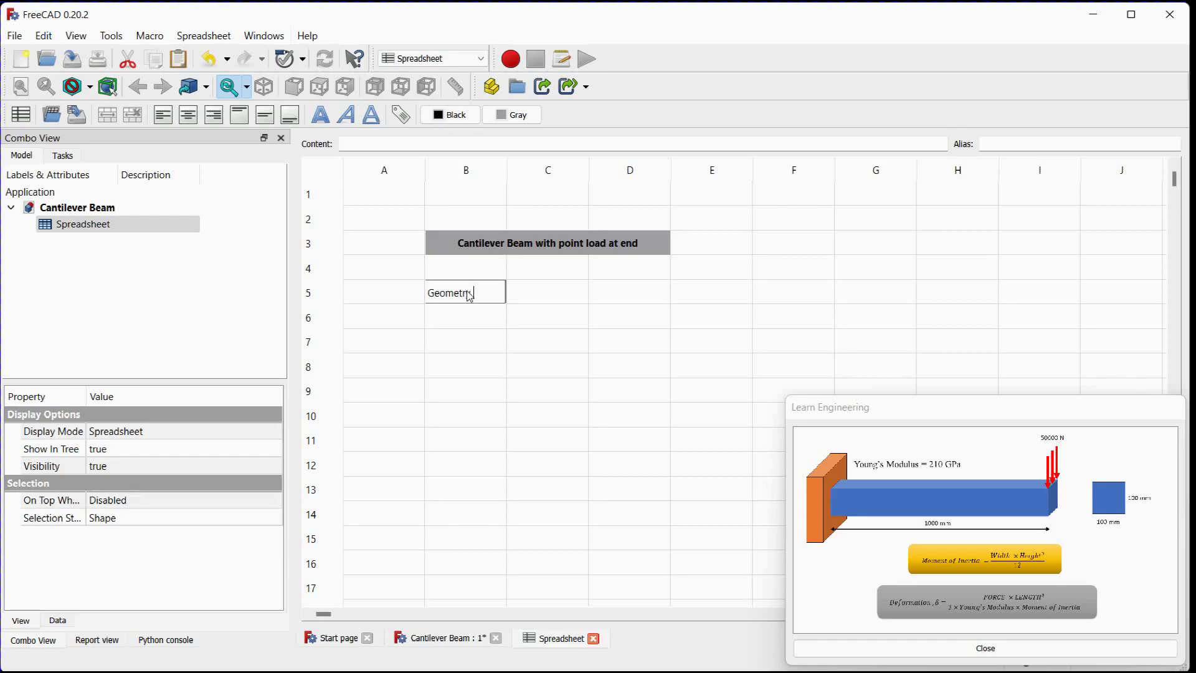
{"action": "type", "text": "y Properties"}
{"action": "key", "text": "Return"}
{"action": "left_click_drag", "start_coordinate": [470, 297], "coordinate": [516, 293]}
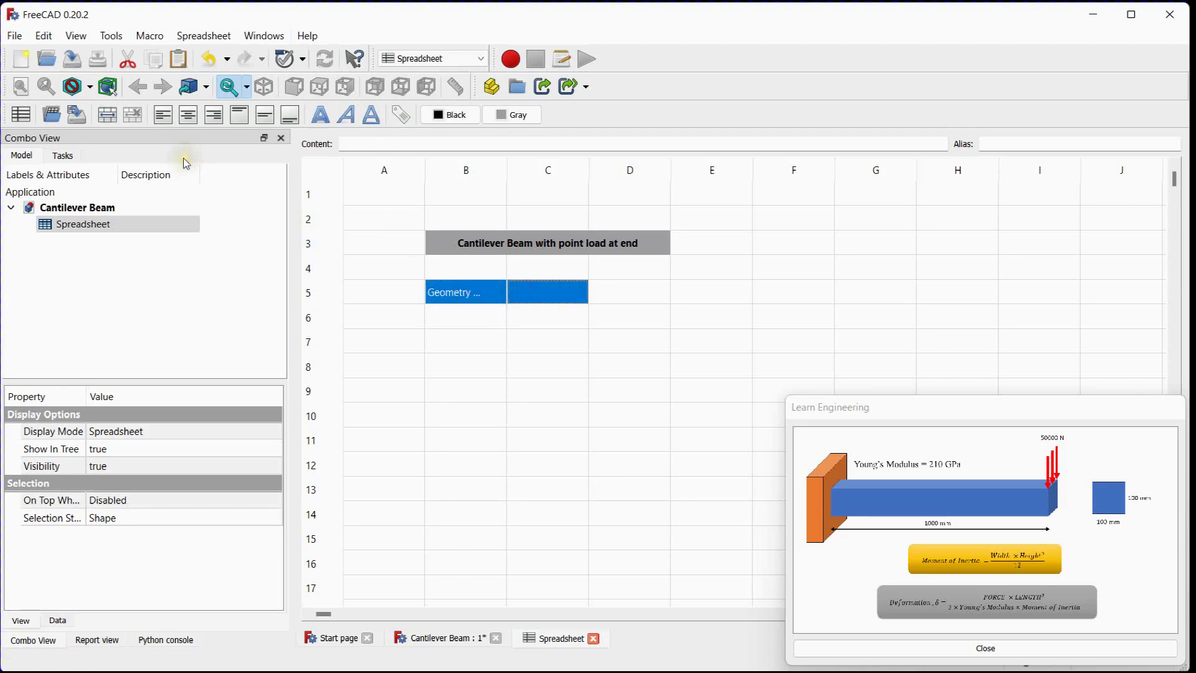
{"action": "left_click", "coordinate": [107, 114]}
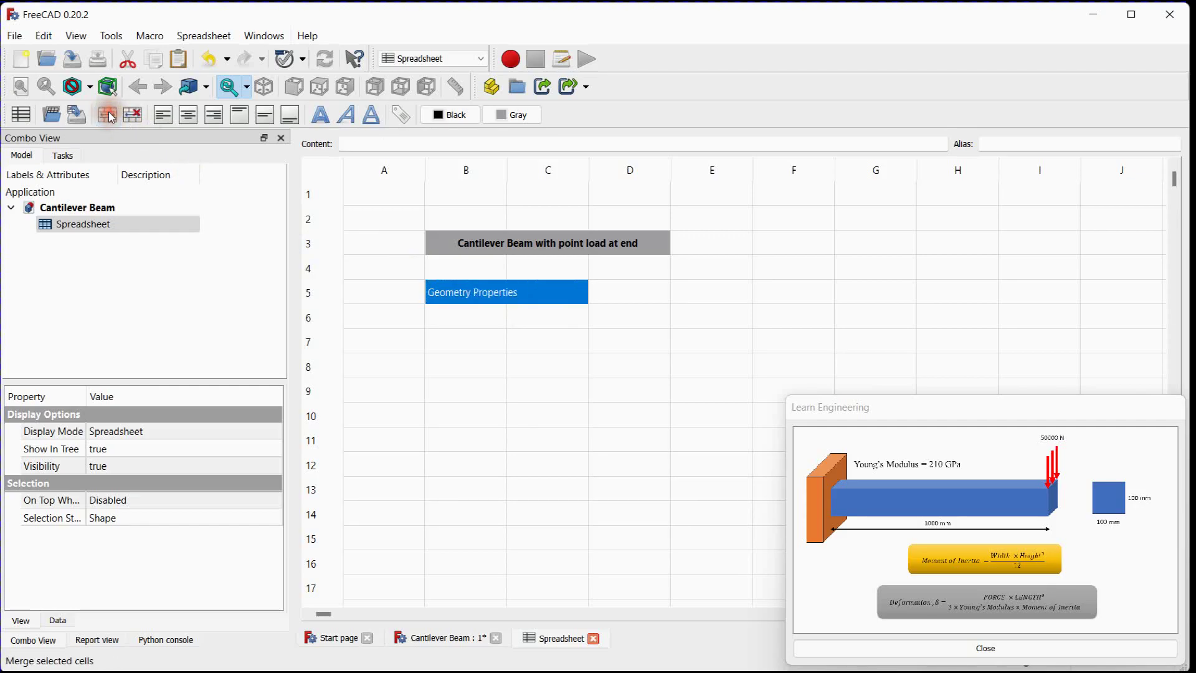
{"action": "left_click", "coordinate": [471, 316]}
{"action": "left_click", "coordinate": [521, 293]}
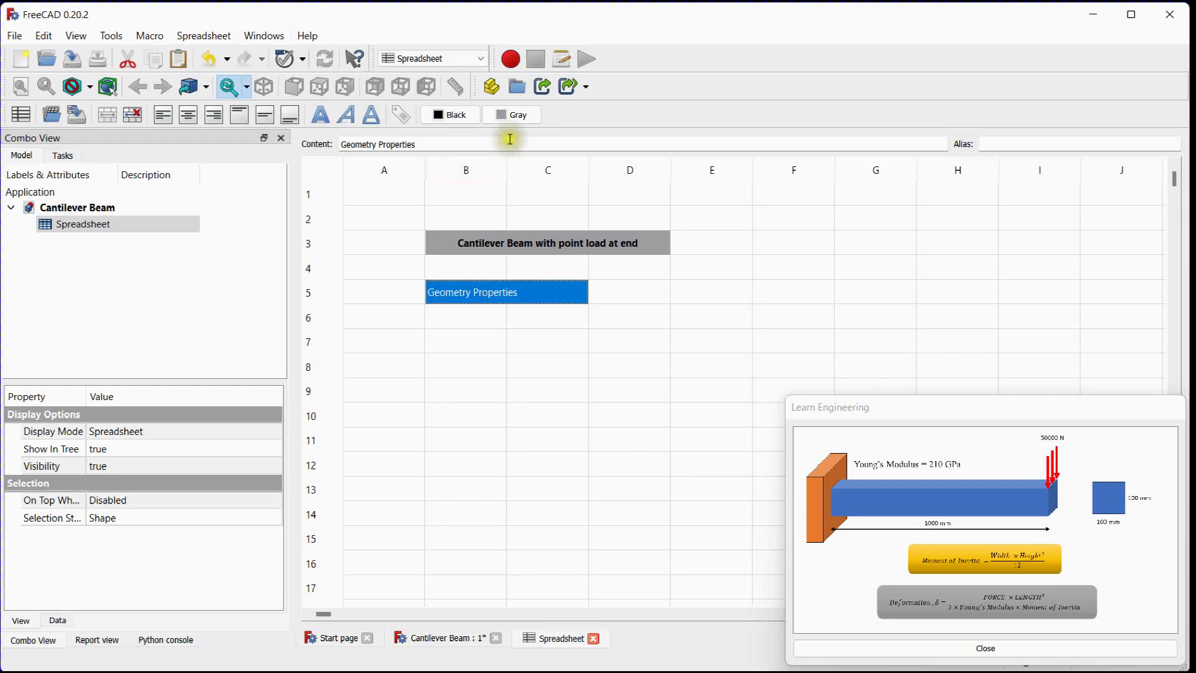
{"action": "left_click", "coordinate": [512, 115]}
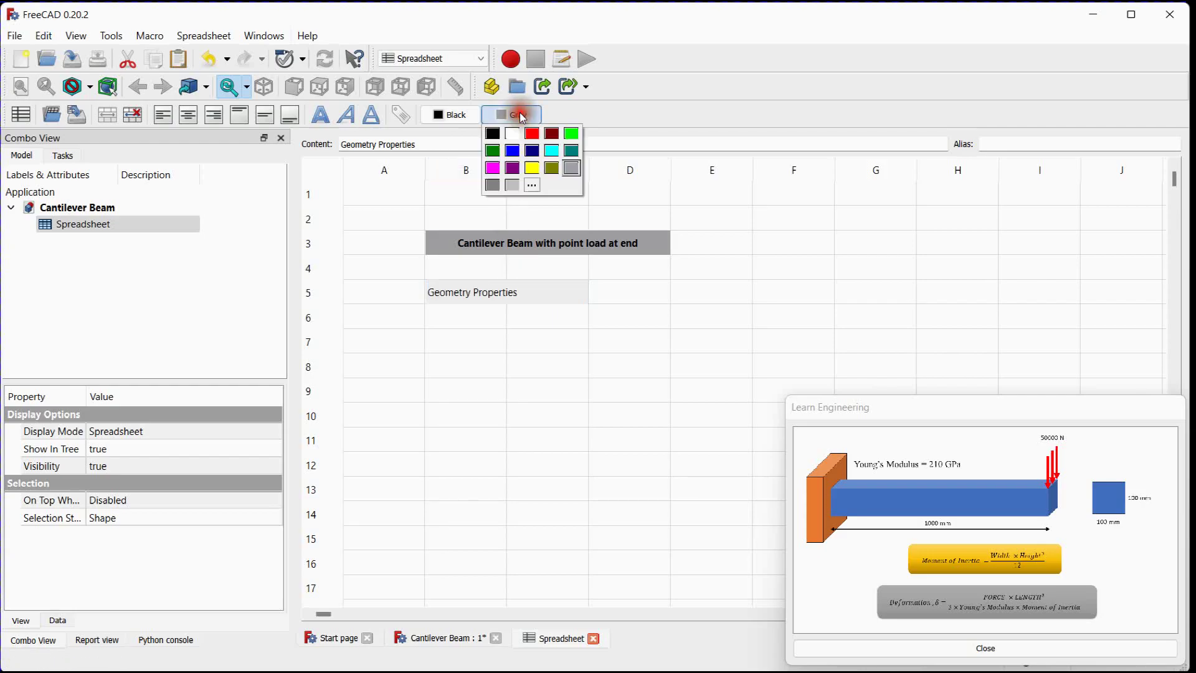
{"action": "left_click", "coordinate": [551, 150]}
{"action": "left_click", "coordinate": [493, 339]}
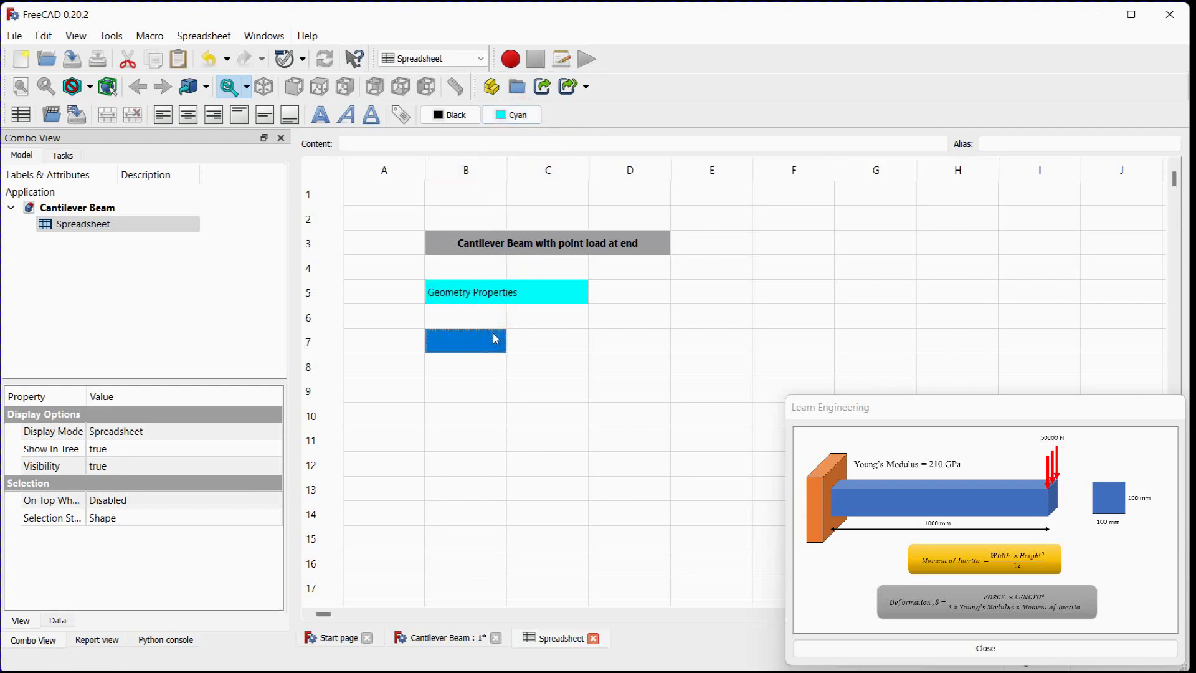
Step: Correct the heading to 'Geometric Properties' and type Length in B7
{"action": "left_click", "coordinate": [460, 300]}
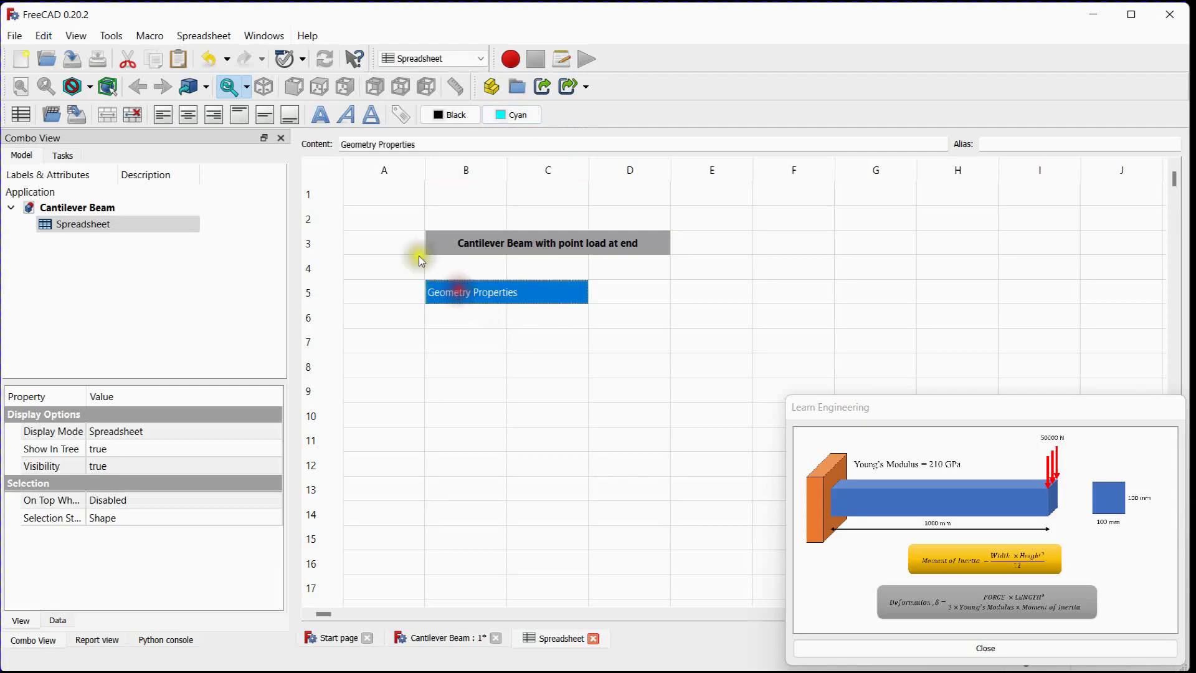
{"action": "left_click", "coordinate": [379, 144]}
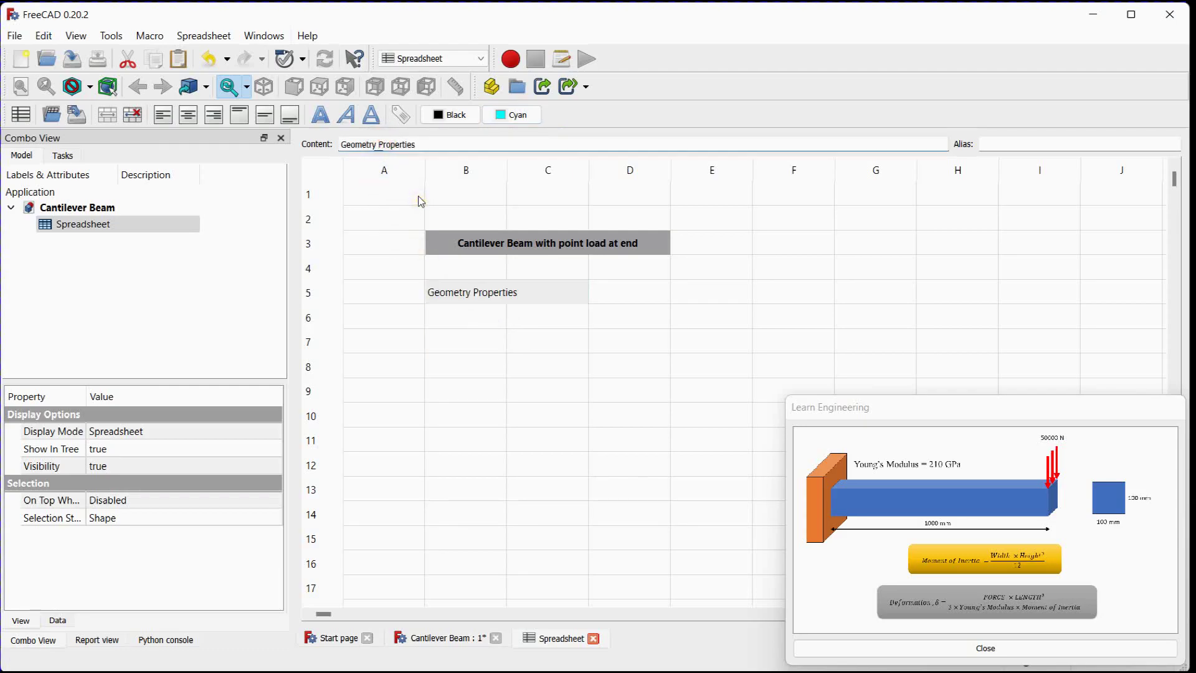
{"action": "key", "text": "BackSpace"}
{"action": "type", "text": "ic"}
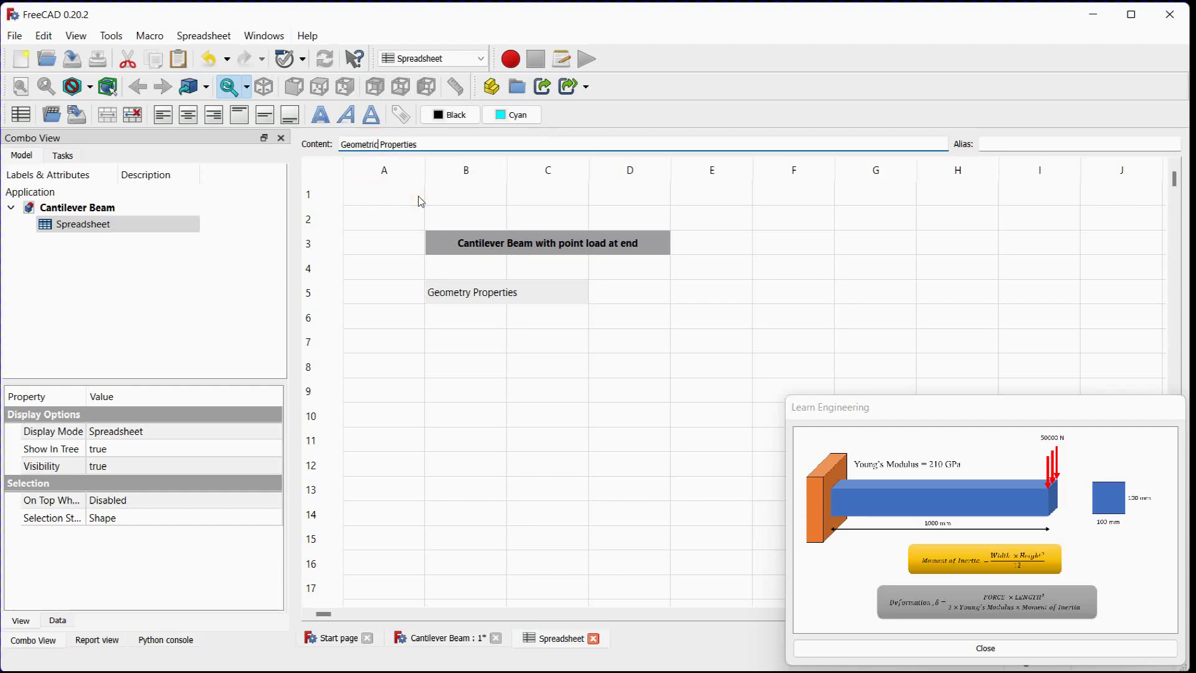
{"action": "key", "text": "Return"}
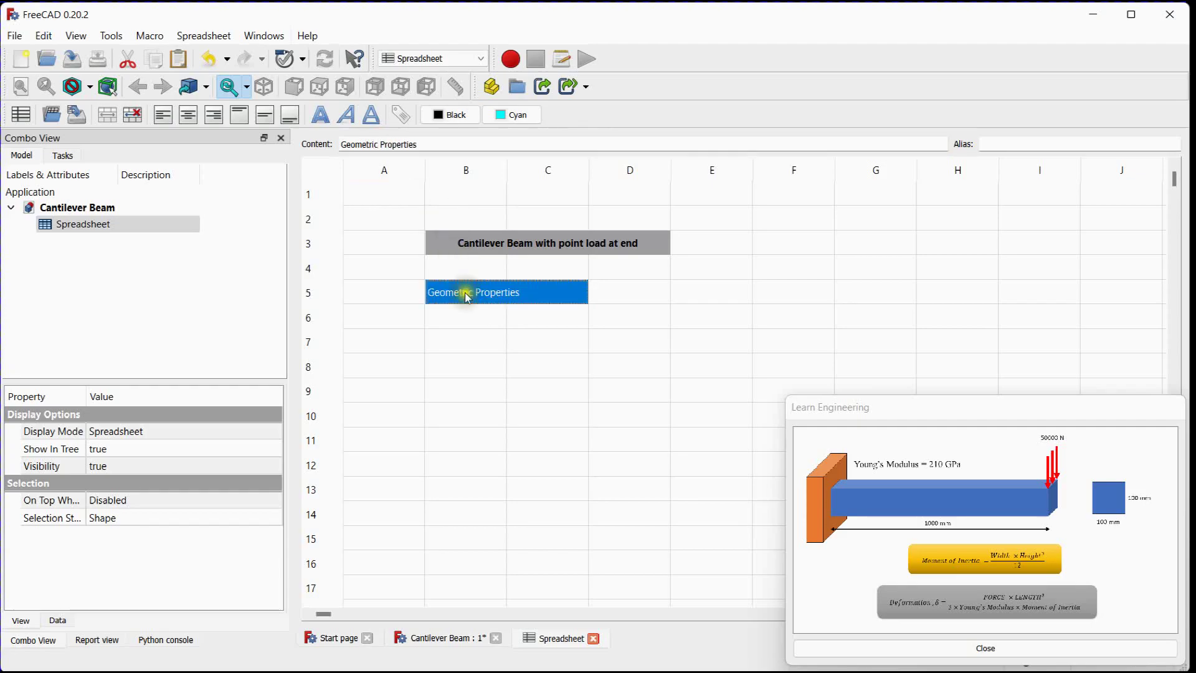
{"action": "left_click", "coordinate": [485, 339]}
{"action": "type", "text": "Length"}
Step: Enter the Length value 1000 mm and a Width row of 100 mm
{"action": "left_click", "coordinate": [562, 349]}
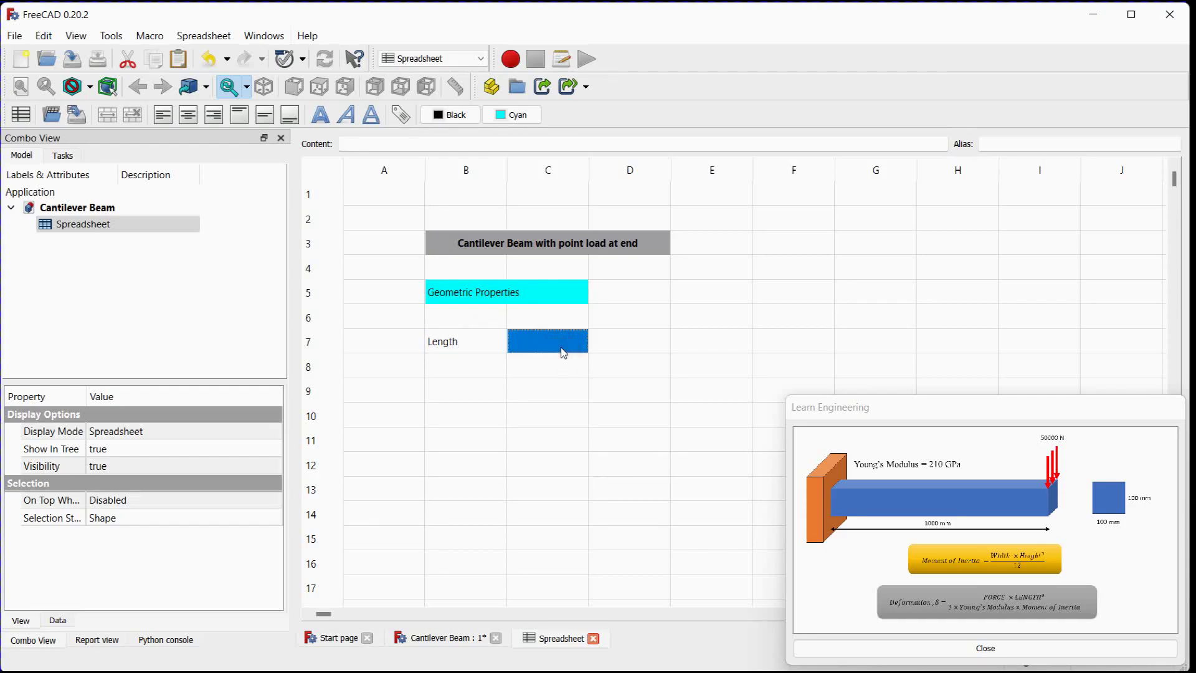
{"action": "type", "text": "1000"}
{"action": "left_click", "coordinate": [617, 349]}
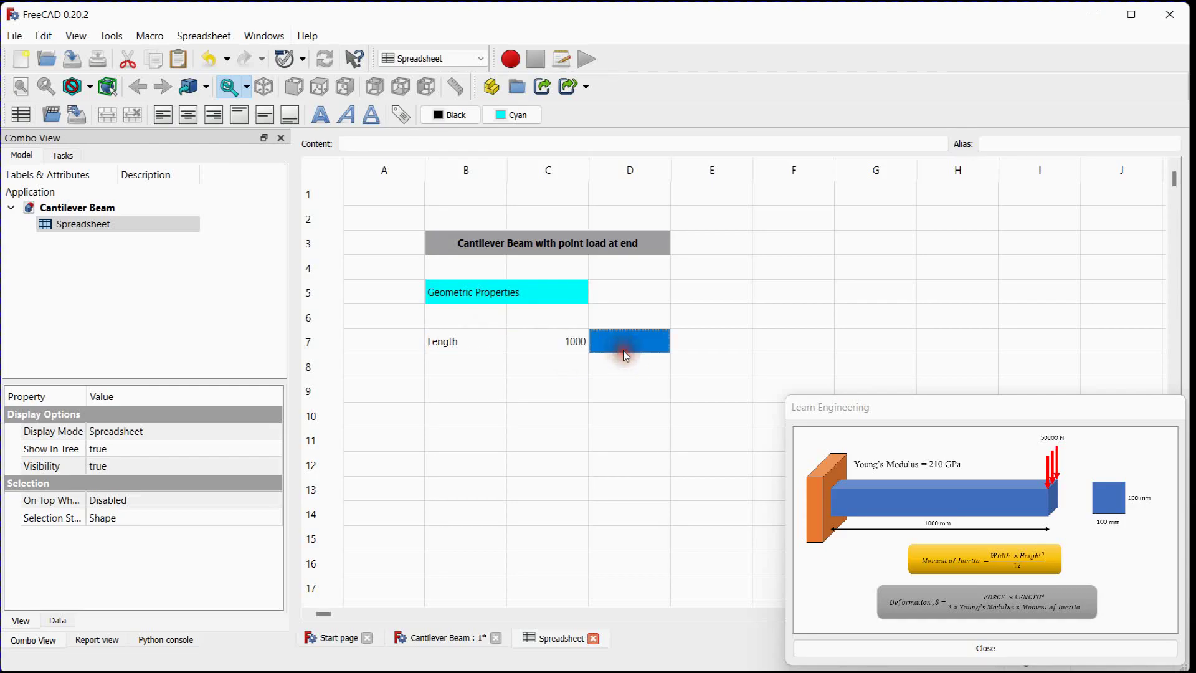
{"action": "type", "text": "mm"}
{"action": "left_click", "coordinate": [472, 367]}
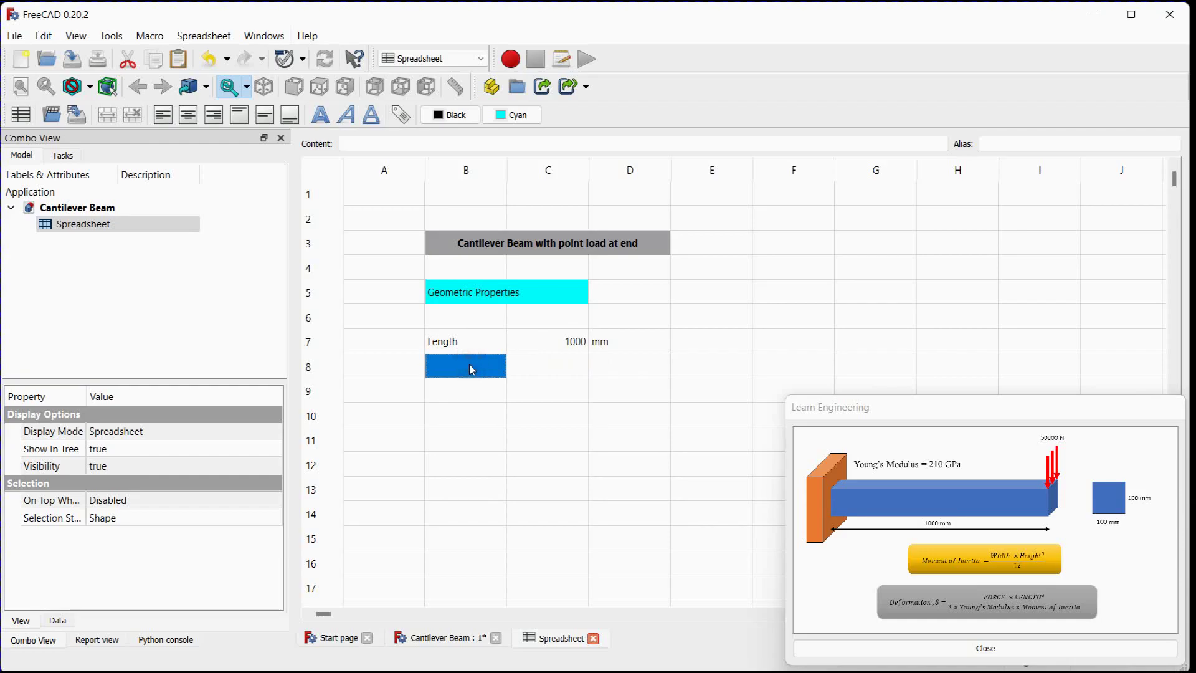
{"action": "type", "text": "Wif"}
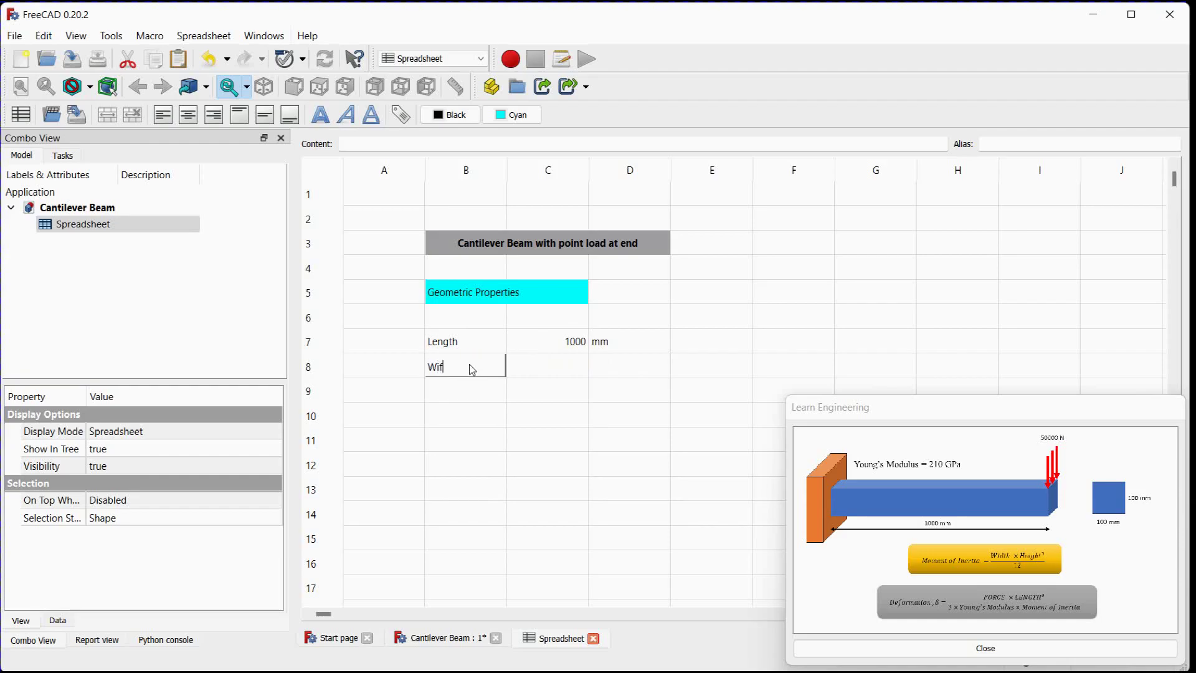
{"action": "left_click", "coordinate": [542, 367]}
{"action": "type", "text": "100"}
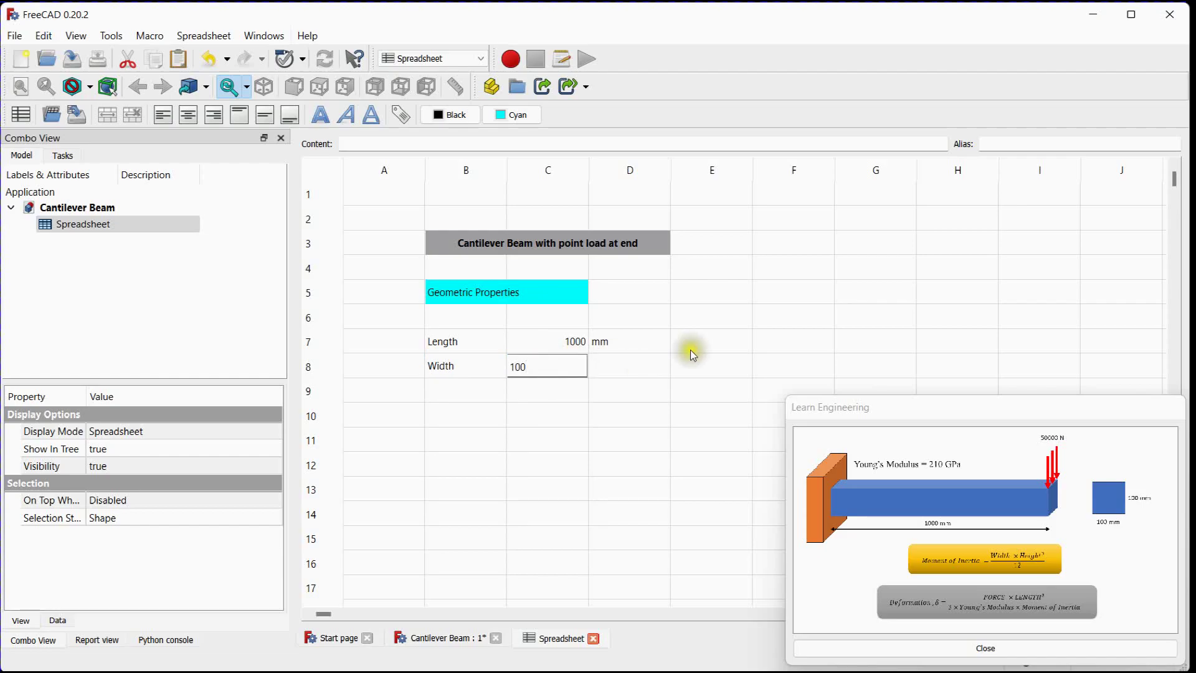
{"action": "left_click", "coordinate": [654, 361]}
{"action": "type", "text": "mm"}
Step: Fill row 9 with Height, 100 and mm
{"action": "left_click", "coordinate": [468, 389]}
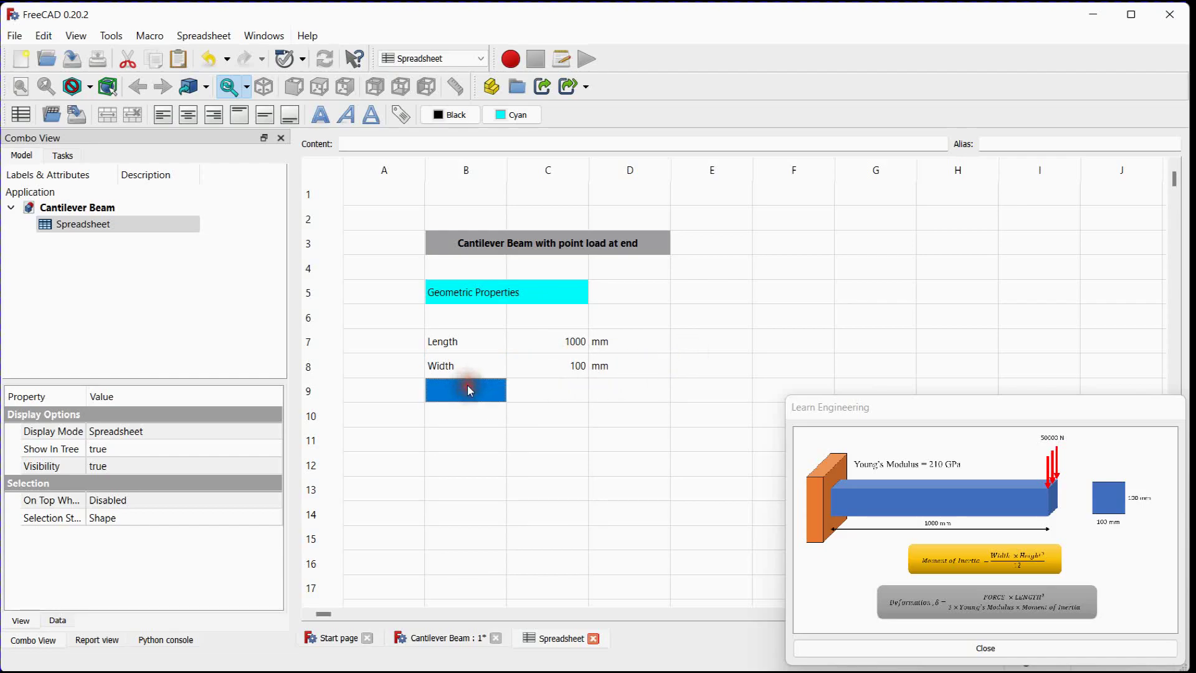
{"action": "type", "text": "Height"}
{"action": "left_click", "coordinate": [548, 391]}
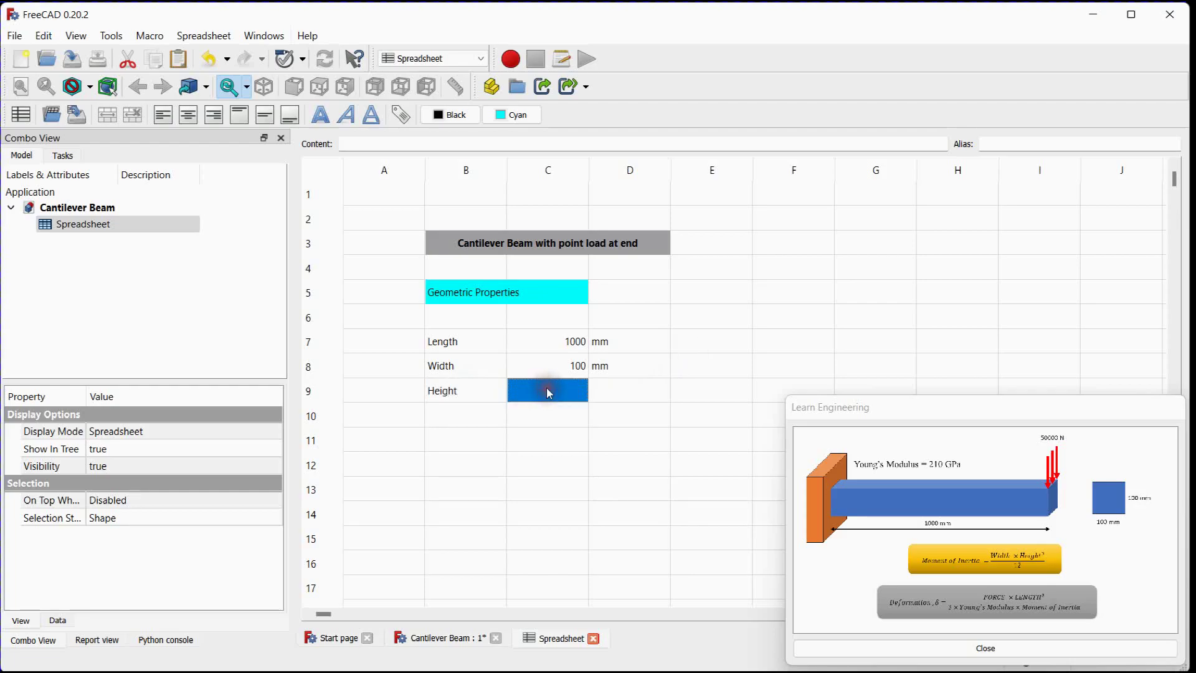
{"action": "type", "text": "100"}
{"action": "left_click", "coordinate": [607, 391]}
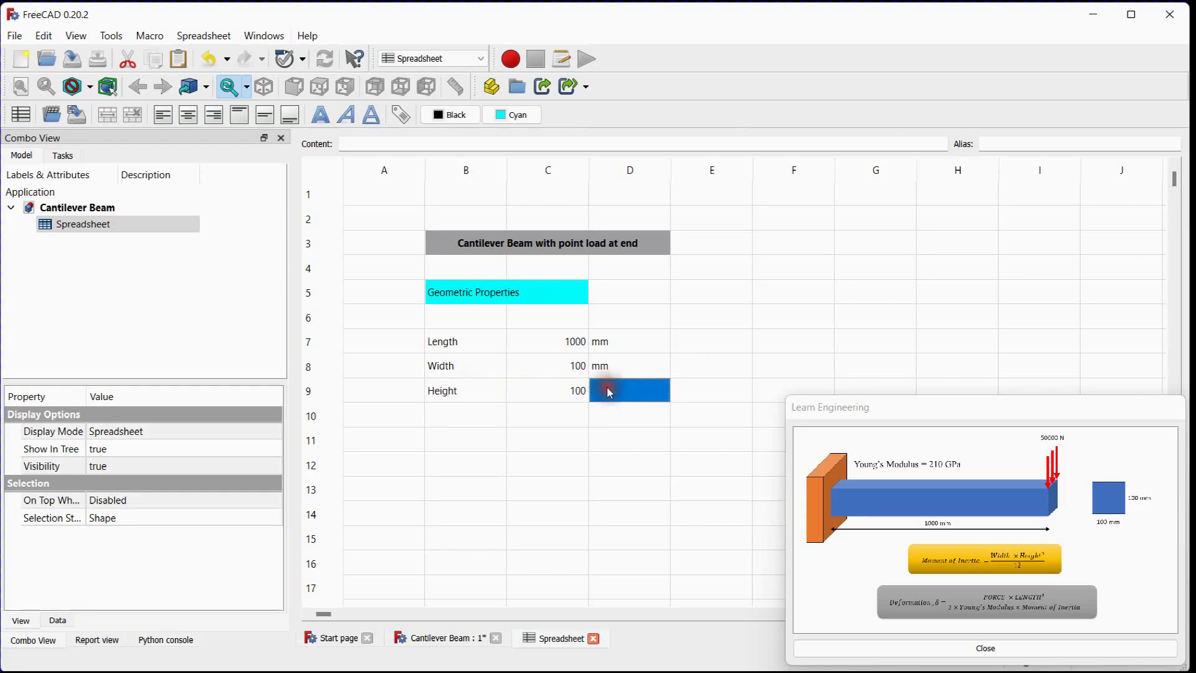
{"action": "type", "text": "mm"}
{"action": "left_click", "coordinate": [548, 417]}
{"action": "left_click", "coordinate": [497, 447]}
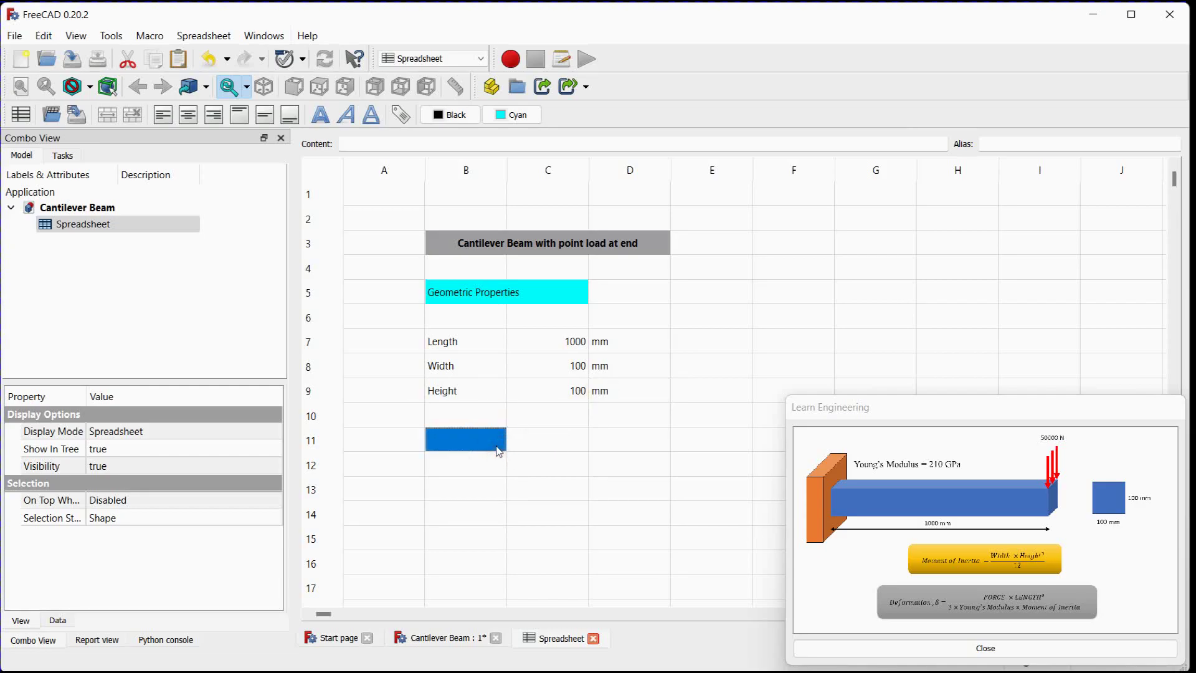
Step: Type 'Material Property' in B11 and select B11:C11
{"action": "type", "text": "Ma"}
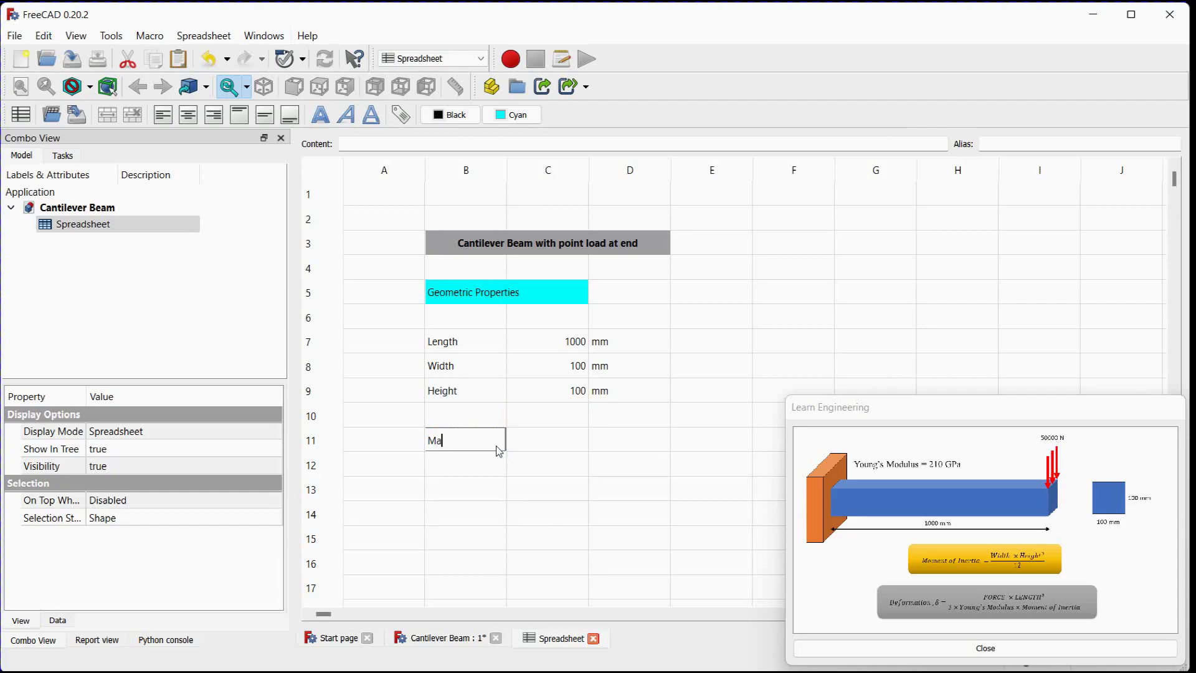
{"action": "type", "text": "terial Property"}
{"action": "key", "text": "Return"}
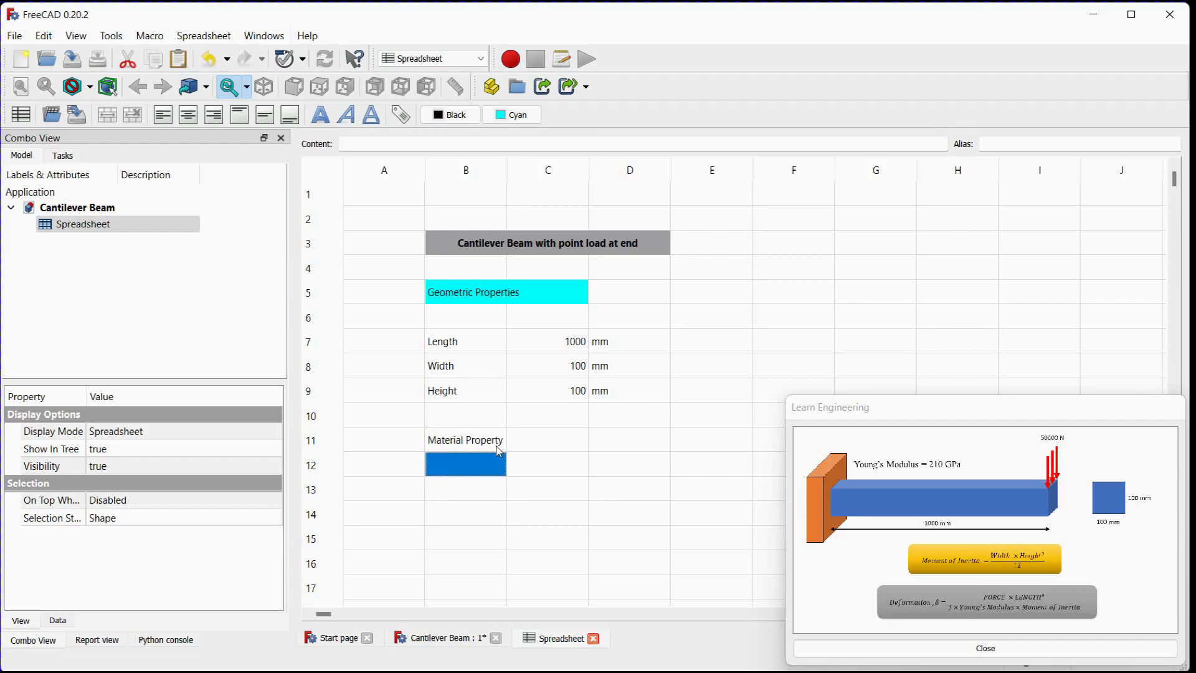
{"action": "left_click_drag", "start_coordinate": [498, 446], "coordinate": [522, 441]}
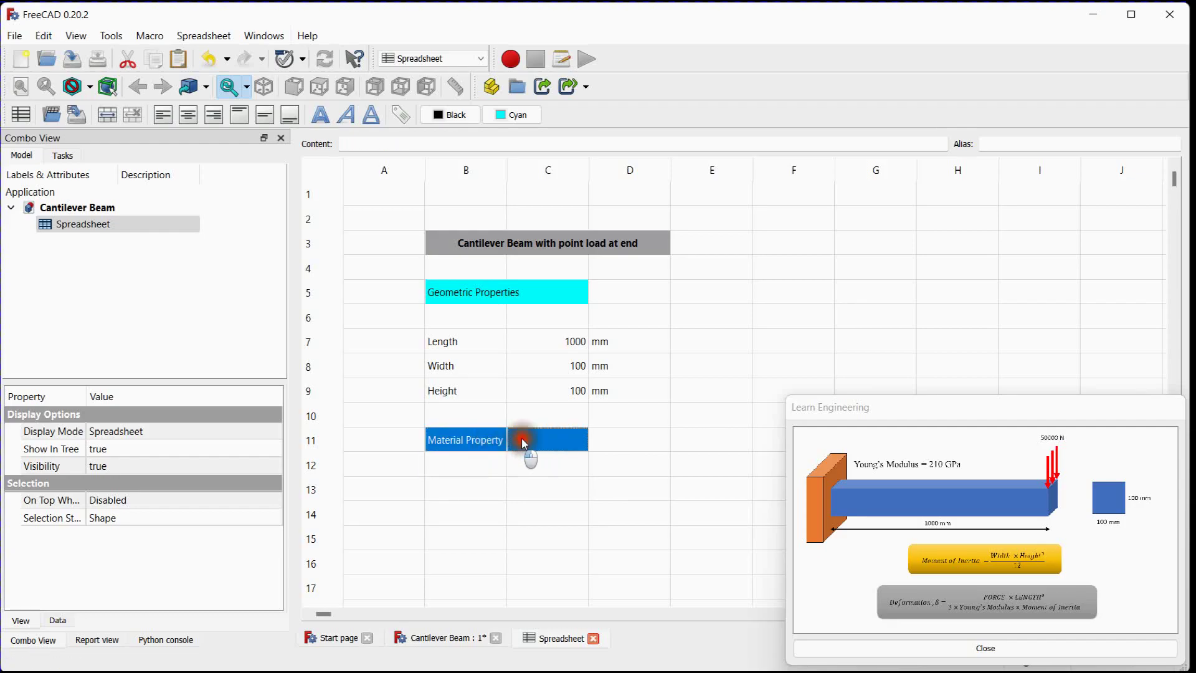
Step: Merge B11:C11 and give the Material Property heading a cyan fill
{"action": "left_click", "coordinate": [534, 116]}
{"action": "left_click", "coordinate": [107, 115]}
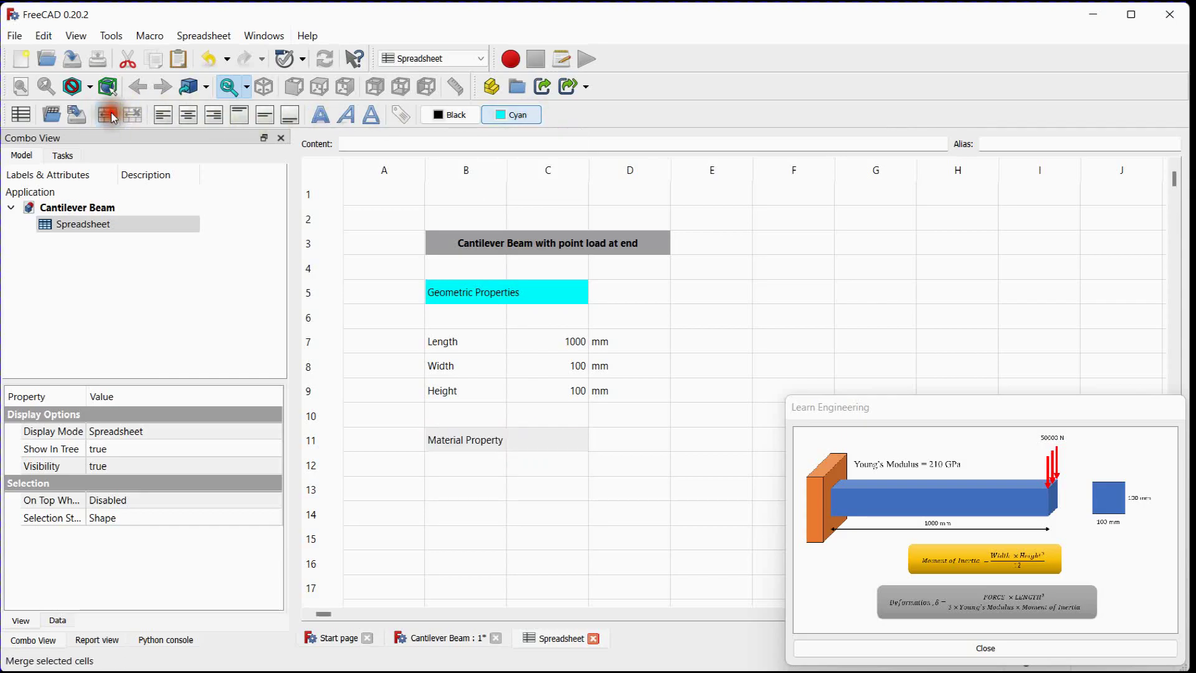
{"action": "left_click", "coordinate": [536, 115]}
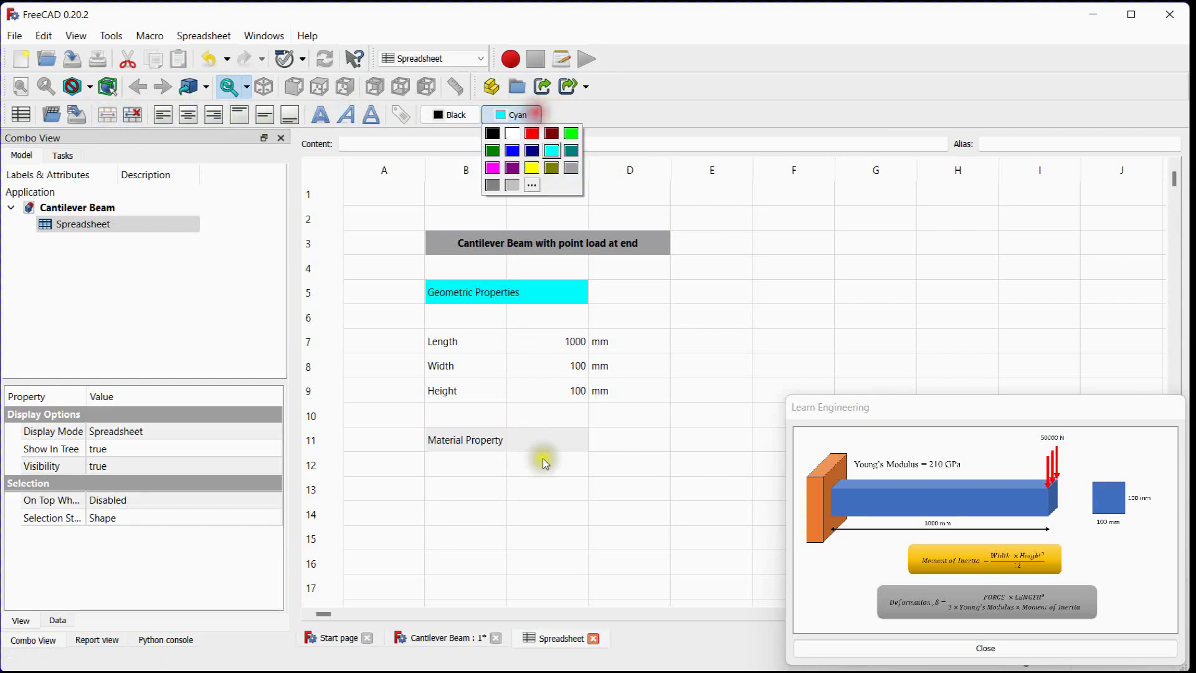
{"action": "left_click", "coordinate": [554, 149]}
Step: Enter Young's Modulus, 210e3 and MPa in row 13
{"action": "left_click", "coordinate": [495, 465]}
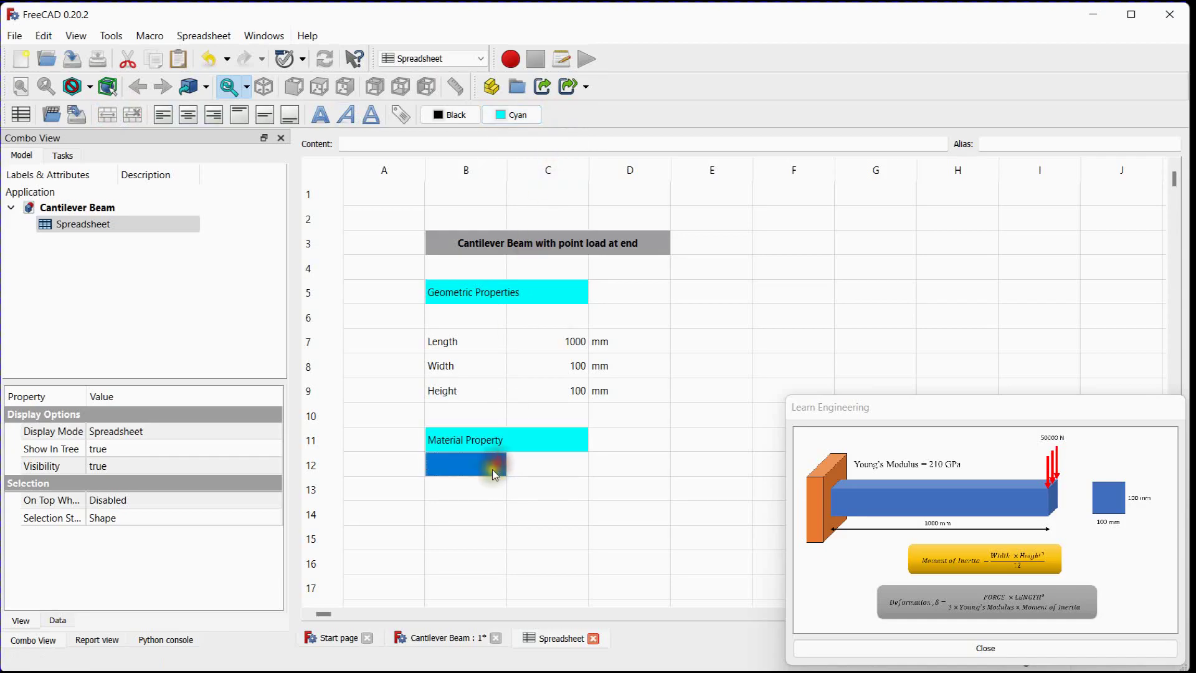
{"action": "left_click", "coordinate": [488, 484]}
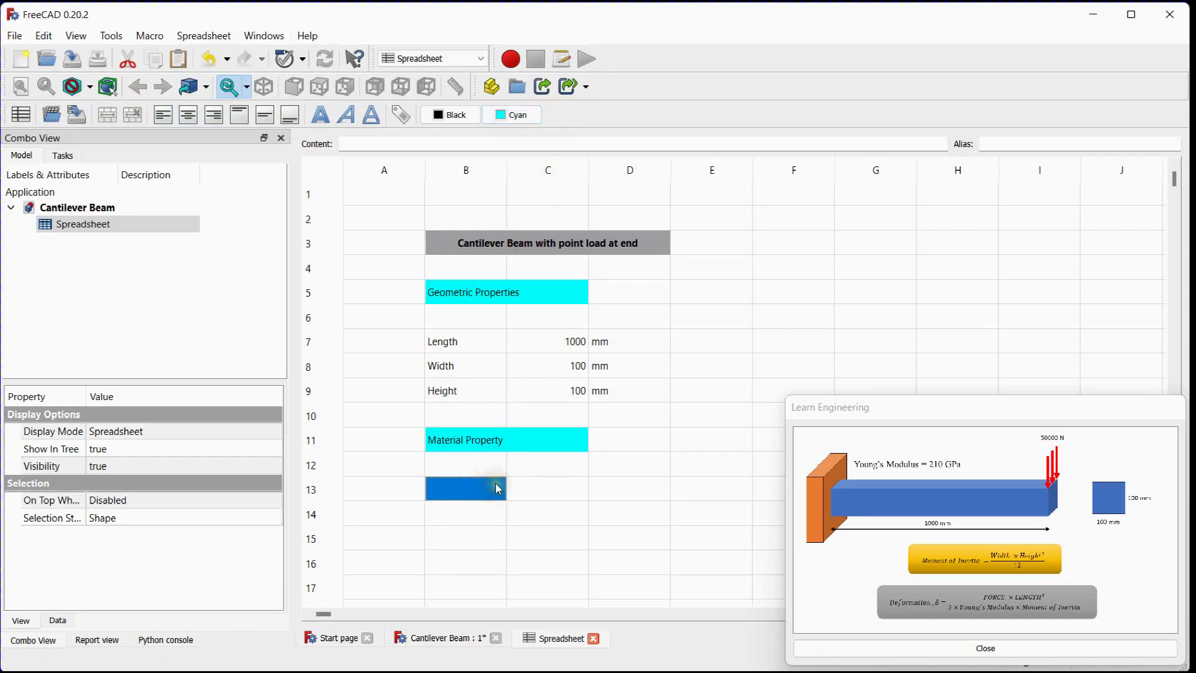
{"action": "type", "text": "Y"}
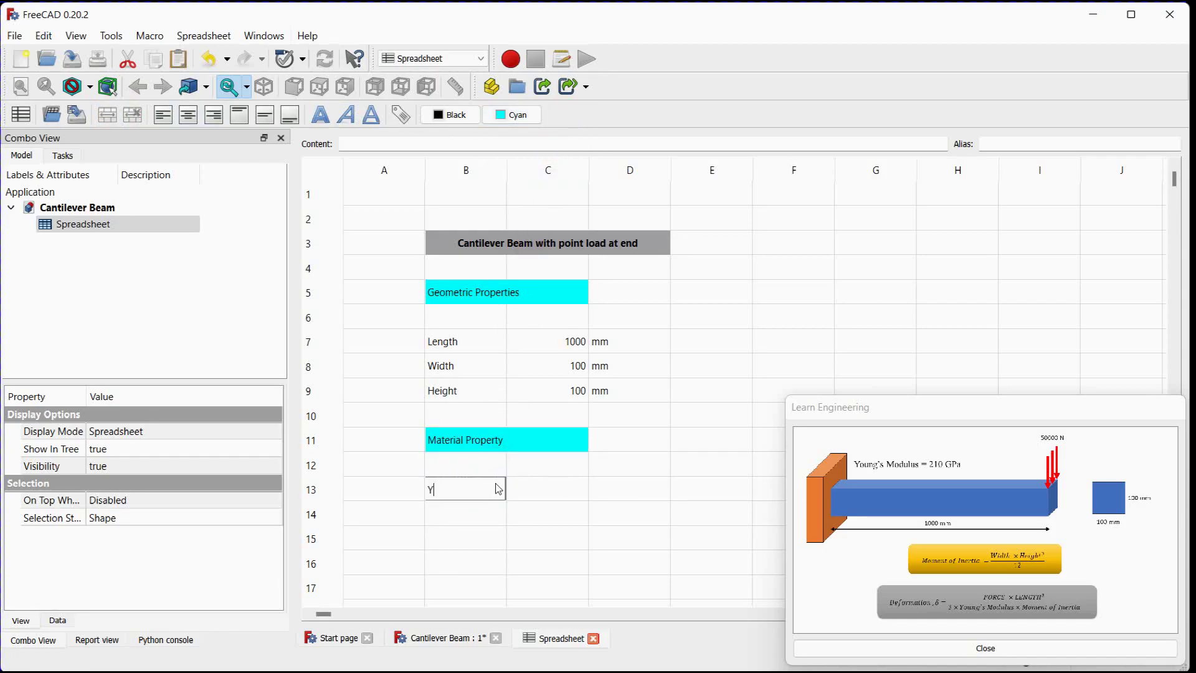
{"action": "type", "text": "oung's Modulus"}
{"action": "left_click", "coordinate": [545, 493]}
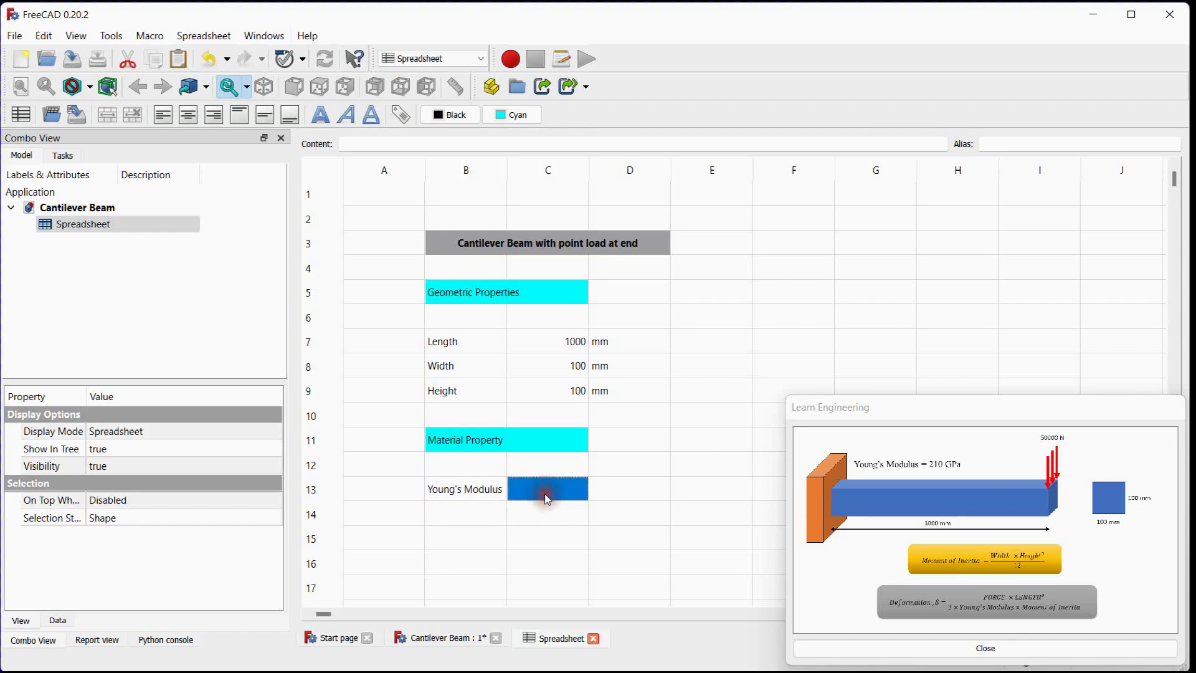
{"action": "type", "text": "210"}
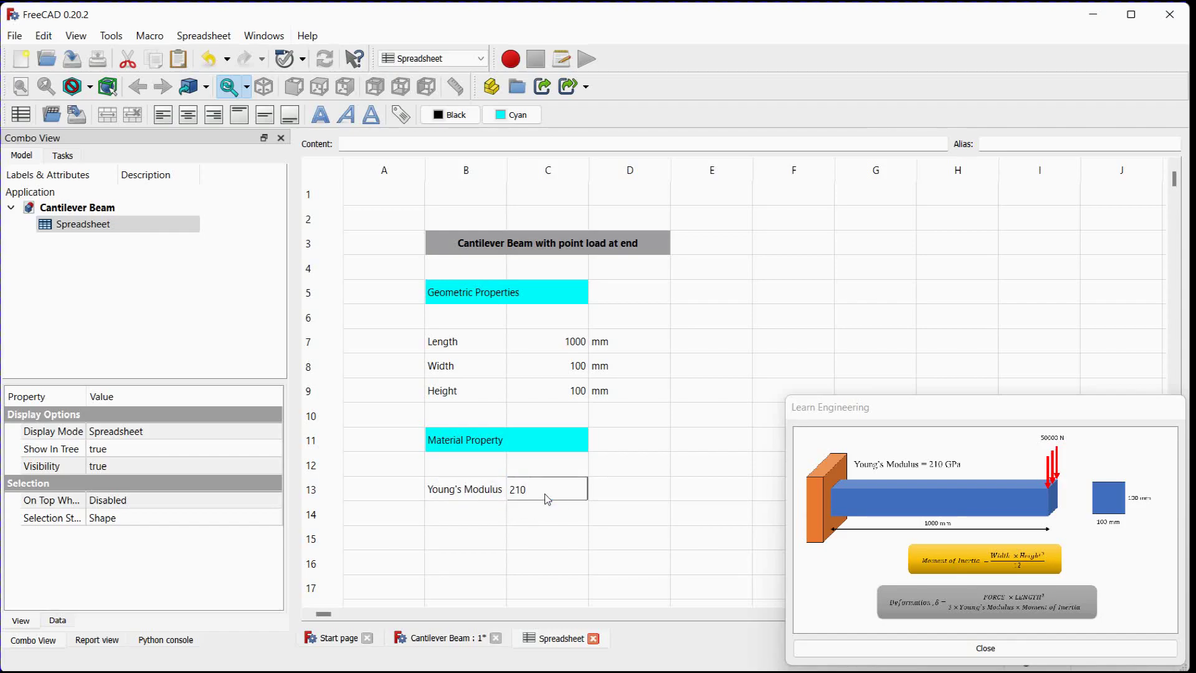
{"action": "type", "text": "e3"}
{"action": "left_click", "coordinate": [613, 496]}
{"action": "type", "text": "M"}
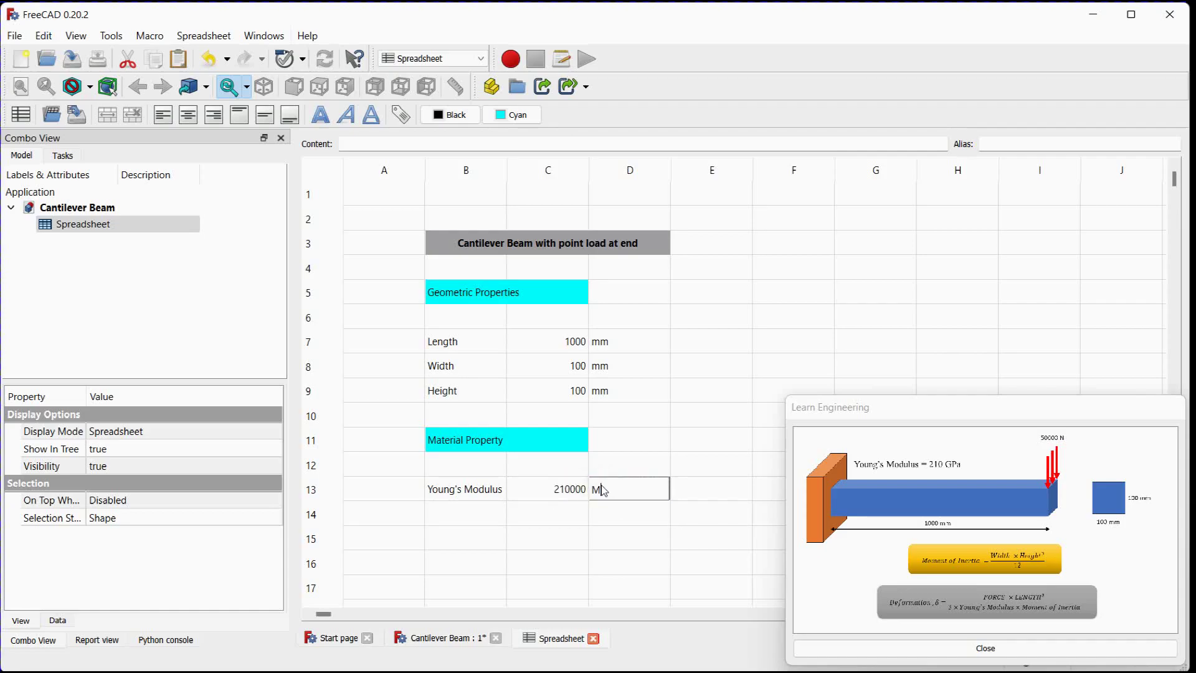
{"action": "type", "text": "Pa"}
Step: Add an 'External Property/Conditions' heading in B15, cyan-filled and merged across B15:C15
{"action": "left_click", "coordinate": [464, 540]}
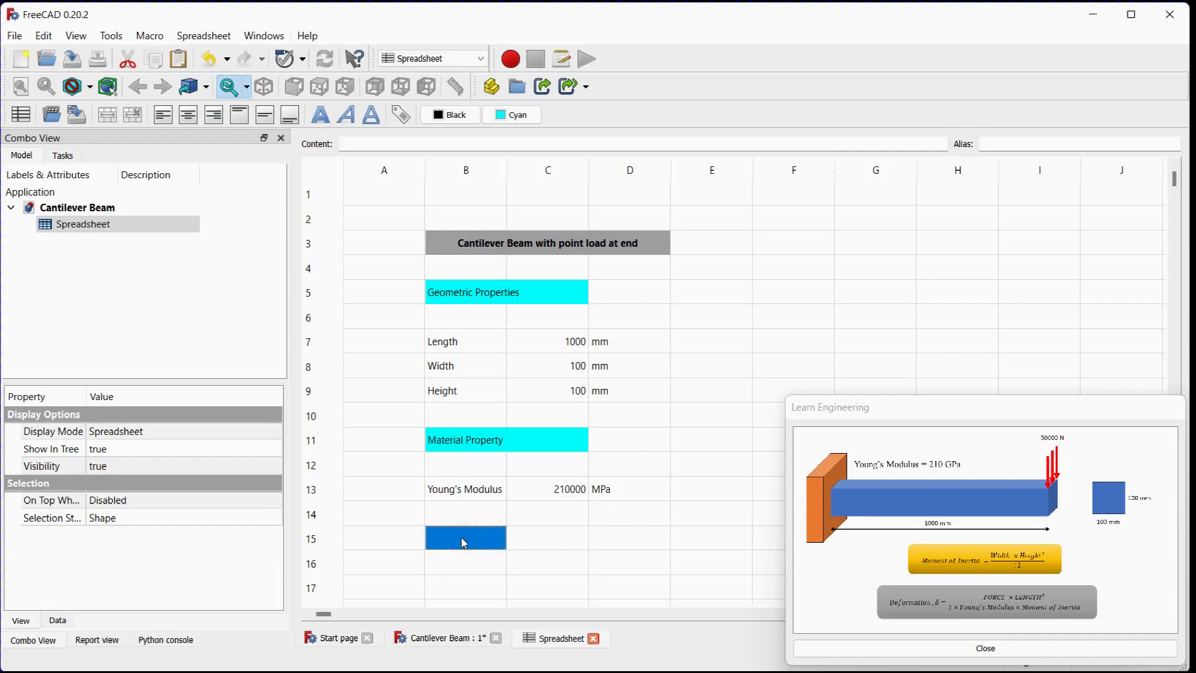
{"action": "type", "text": "E"}
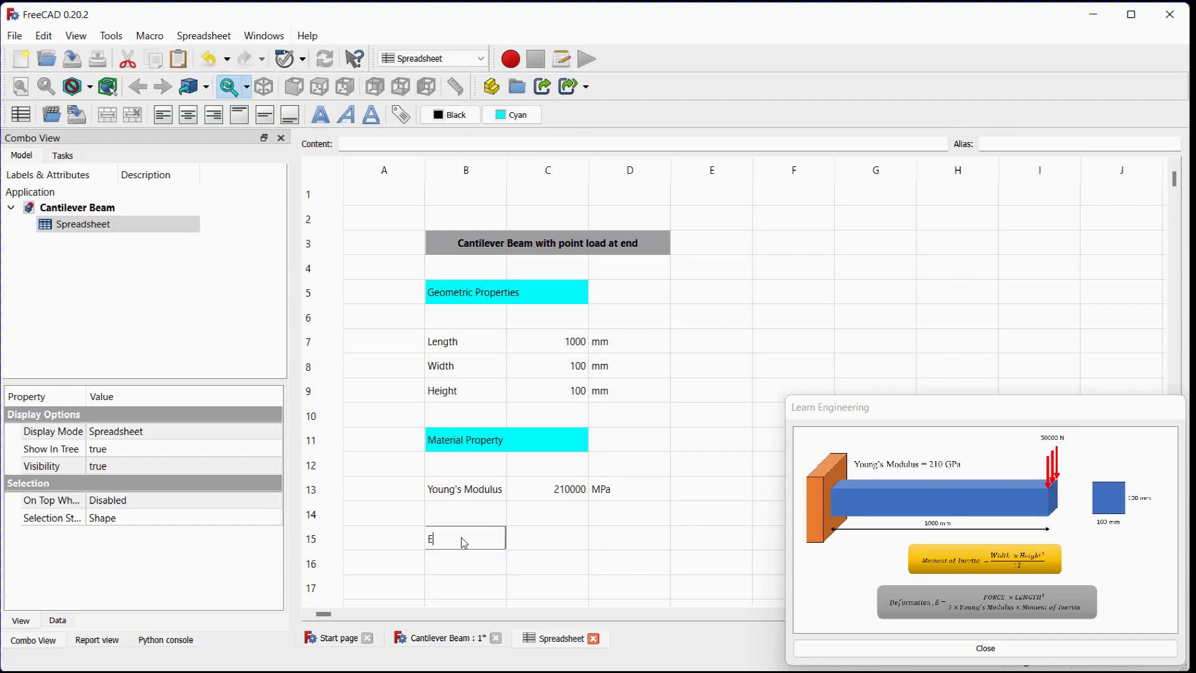
{"action": "type", "text": "xternal Pro"}
{"action": "type", "text": "p"}
{"action": "type", "text": "e"}
{"action": "type", "text": "rty/Condit"}
{"action": "type", "text": "ions"}
{"action": "left_click", "coordinate": [515, 559]}
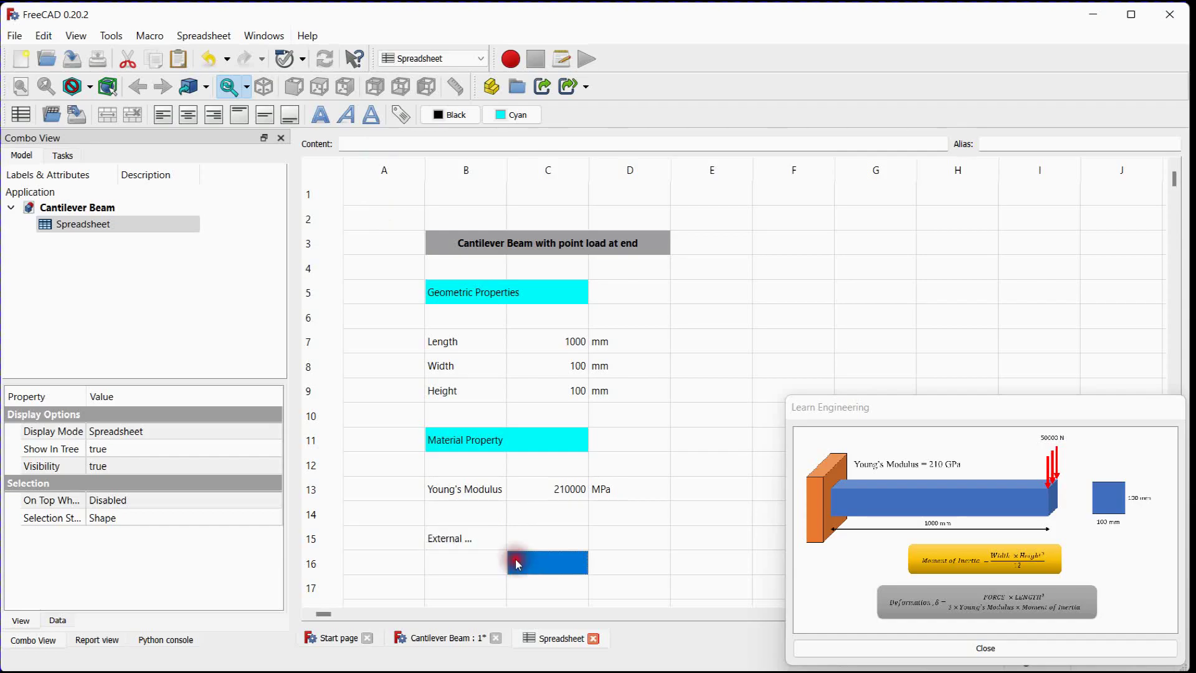
{"action": "left_click", "coordinate": [485, 544]}
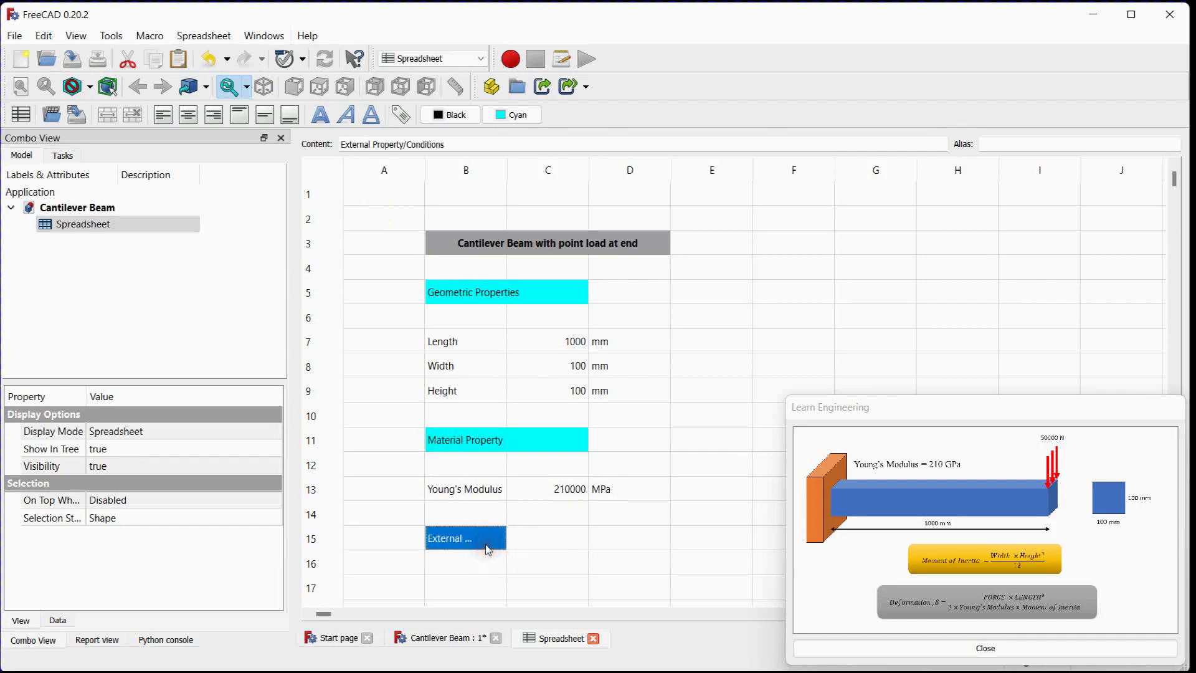
{"action": "left_click", "coordinate": [521, 534], "text": "shift"}
{"action": "left_click", "coordinate": [507, 114]}
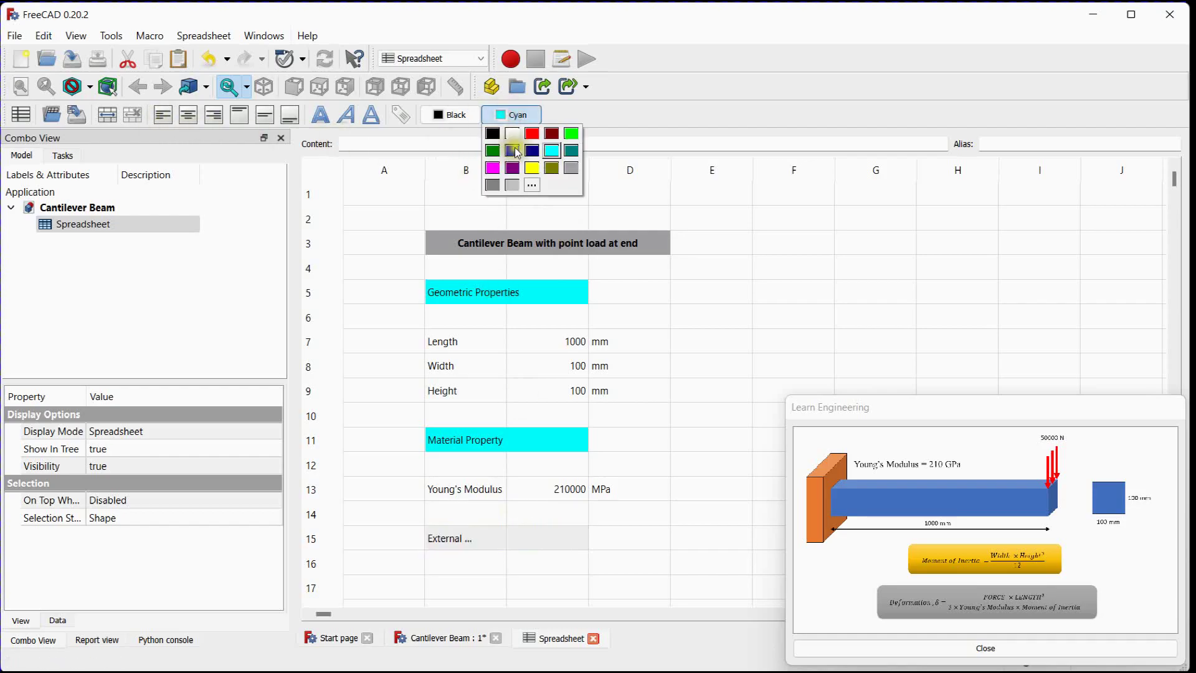
{"action": "left_click", "coordinate": [551, 151]}
{"action": "left_click", "coordinate": [107, 114]}
{"action": "left_click", "coordinate": [470, 563]}
Step: Enter Force, 5000 and N in row 17
{"action": "scroll", "coordinate": [464, 503], "scroll_direction": "down", "scroll_amount": 2}
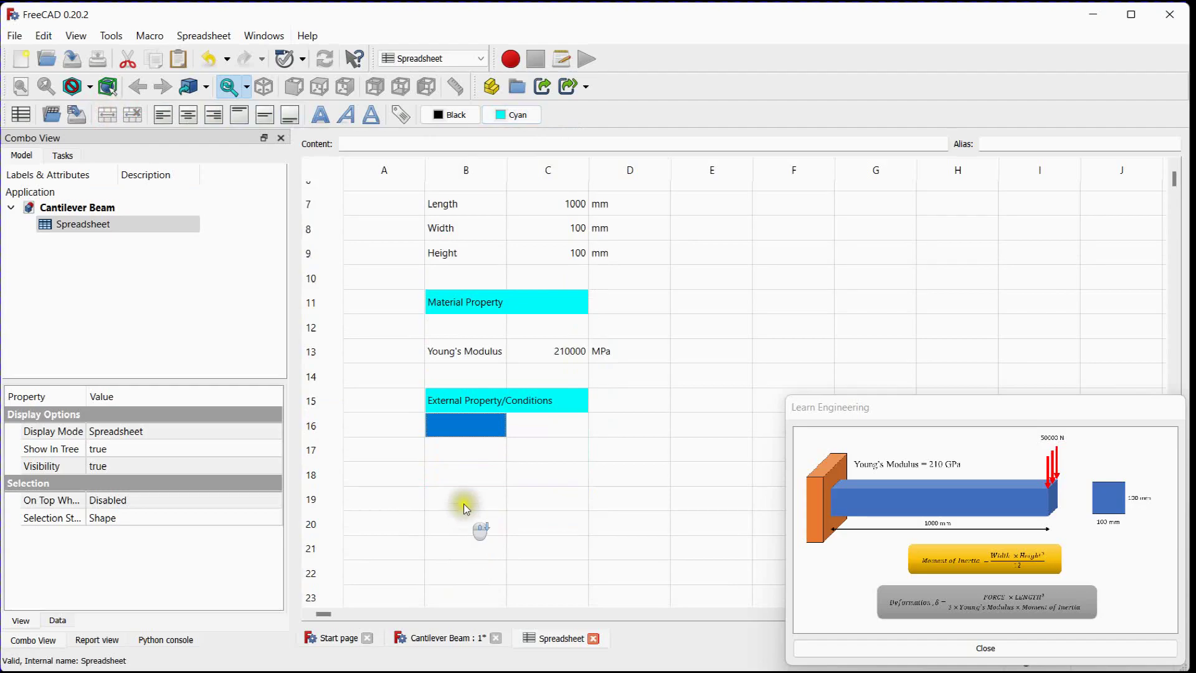
{"action": "left_click", "coordinate": [468, 461]}
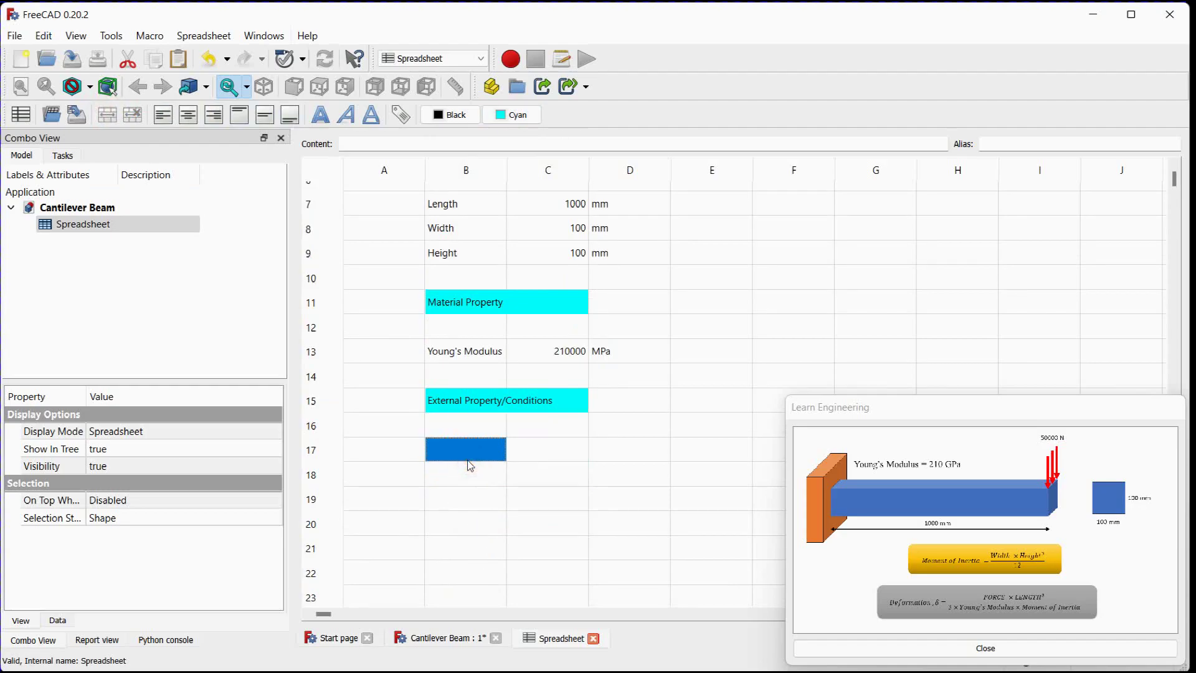
{"action": "type", "text": "For"}
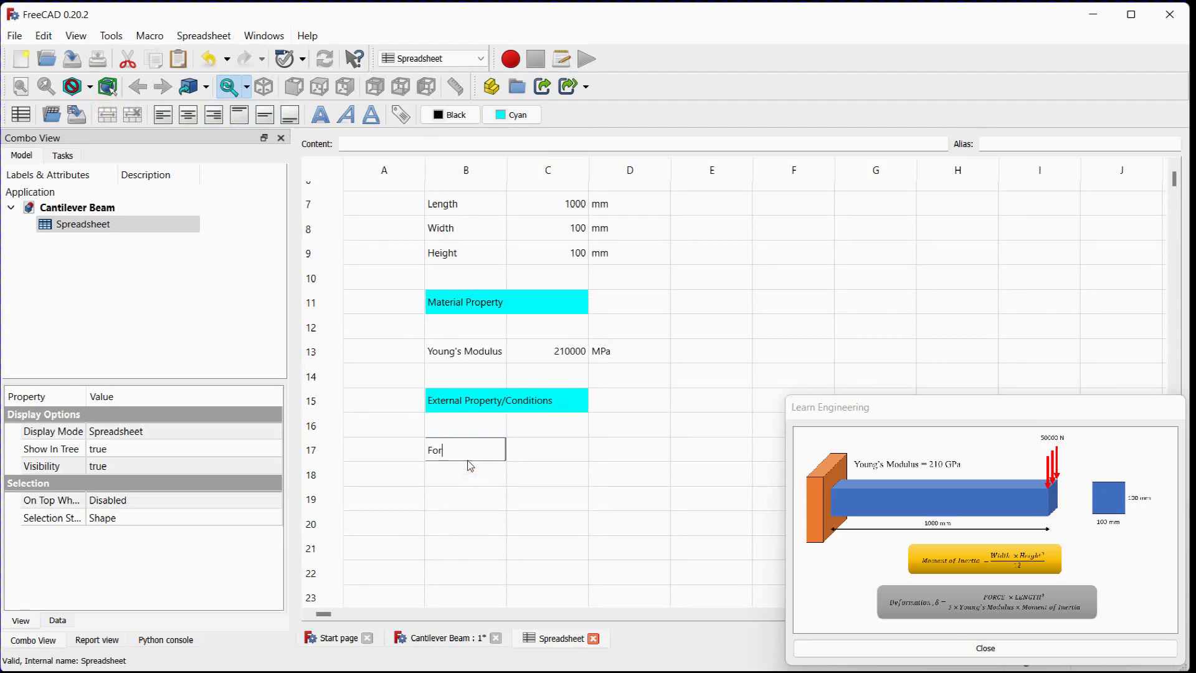
{"action": "type", "text": "ce"}
{"action": "left_click", "coordinate": [546, 449]}
{"action": "type", "text": "5000"}
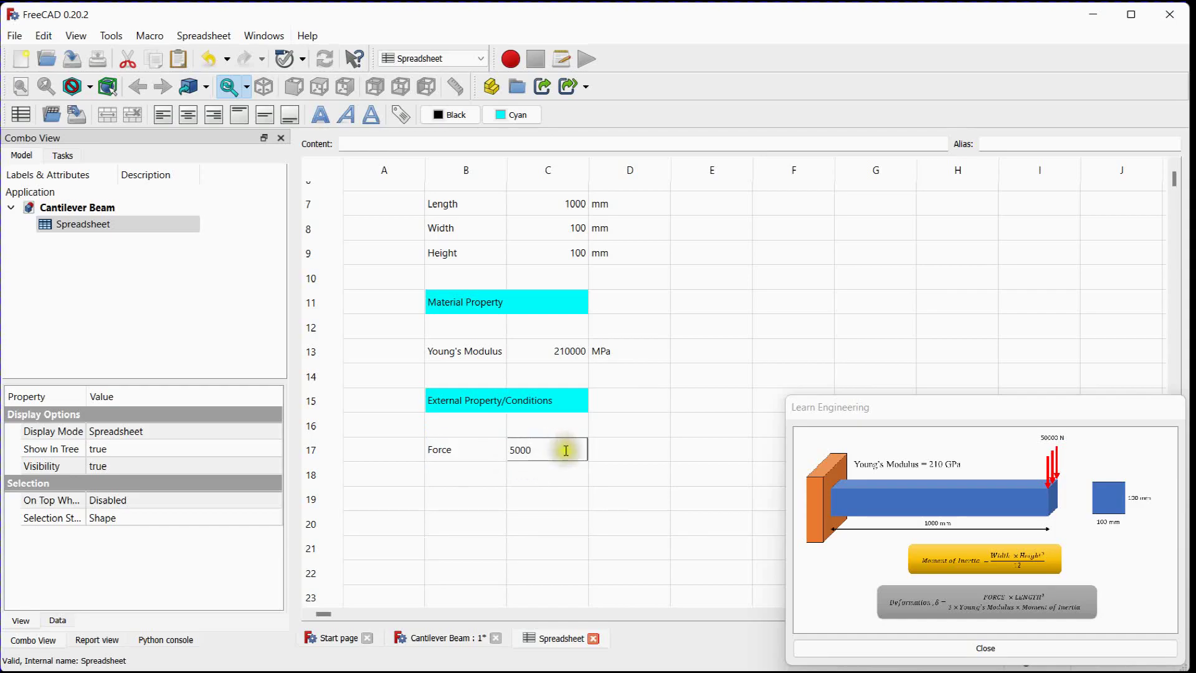
{"action": "left_click", "coordinate": [615, 451]}
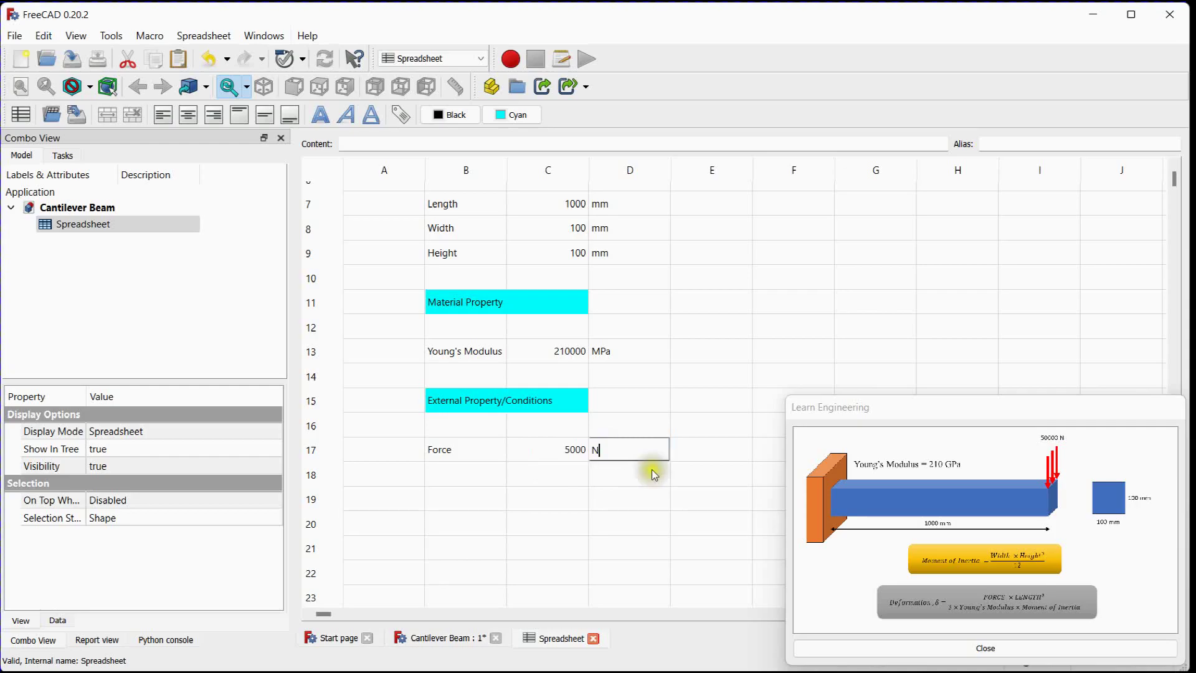
{"action": "type", "text": "N"}
{"action": "key", "text": "Return"}
{"action": "scroll", "coordinate": [720, 339], "scroll_direction": "up", "scroll_amount": 2}
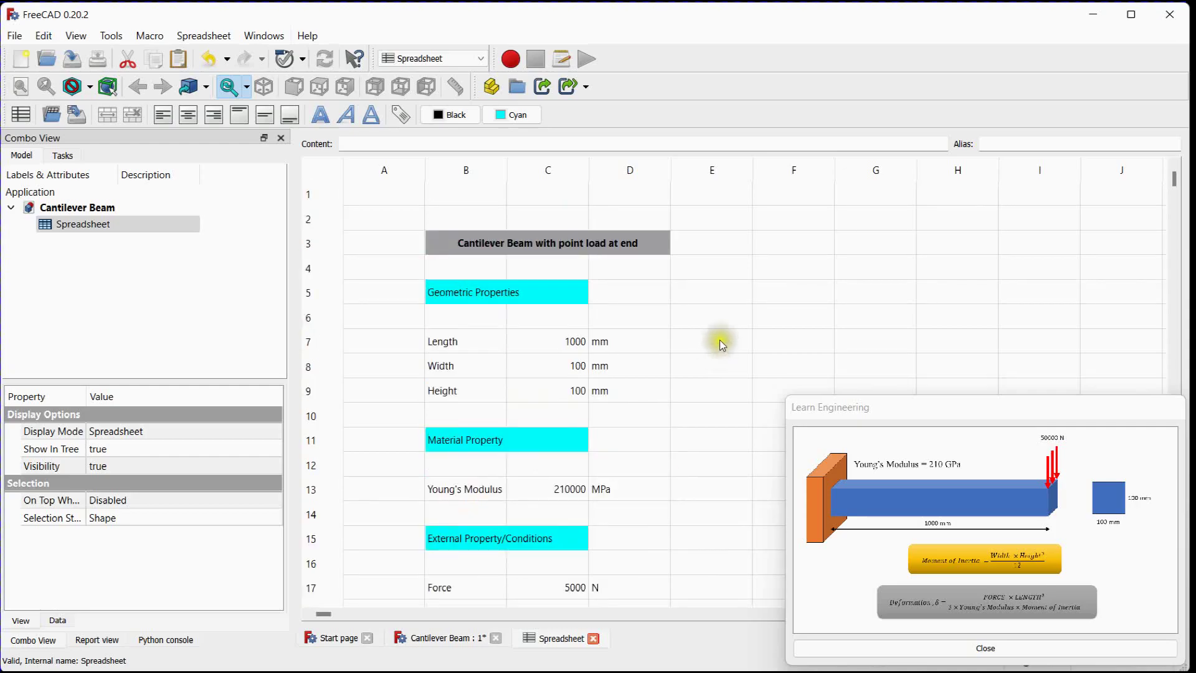
Step: Alias the Width cell C8 as WIDTH and the Length cell C7 as LENGTH
{"action": "left_click", "coordinate": [578, 345]}
{"action": "left_click", "coordinate": [988, 142]}
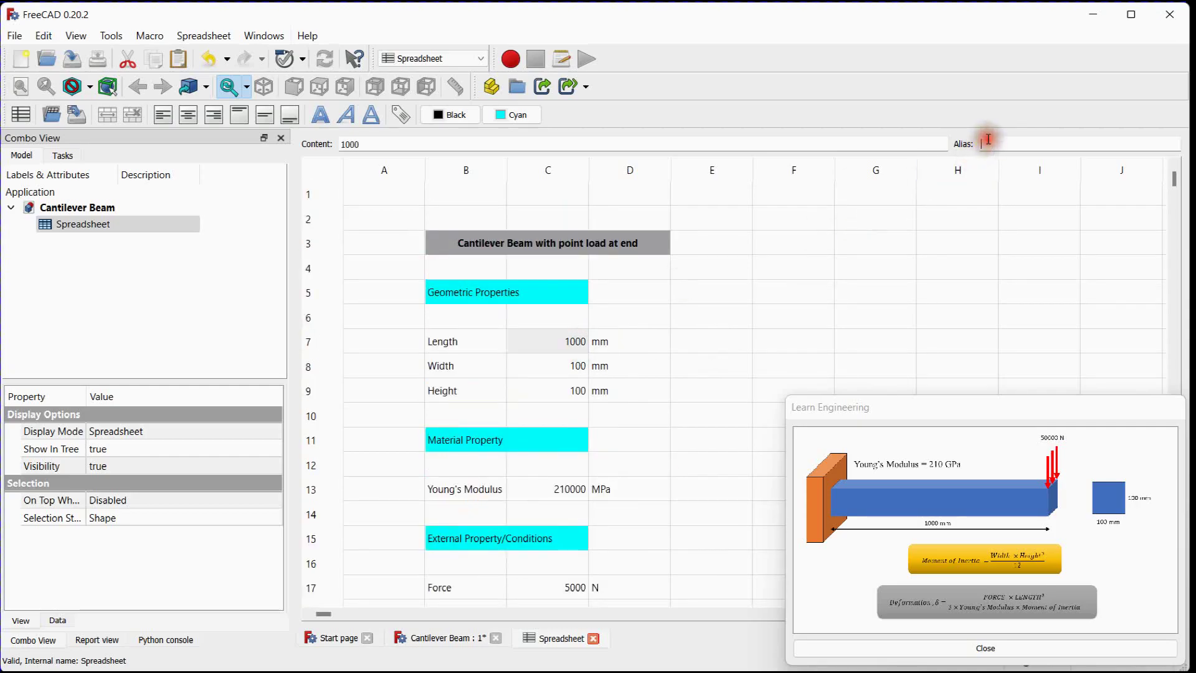
{"action": "type", "text": "LENGTH"}
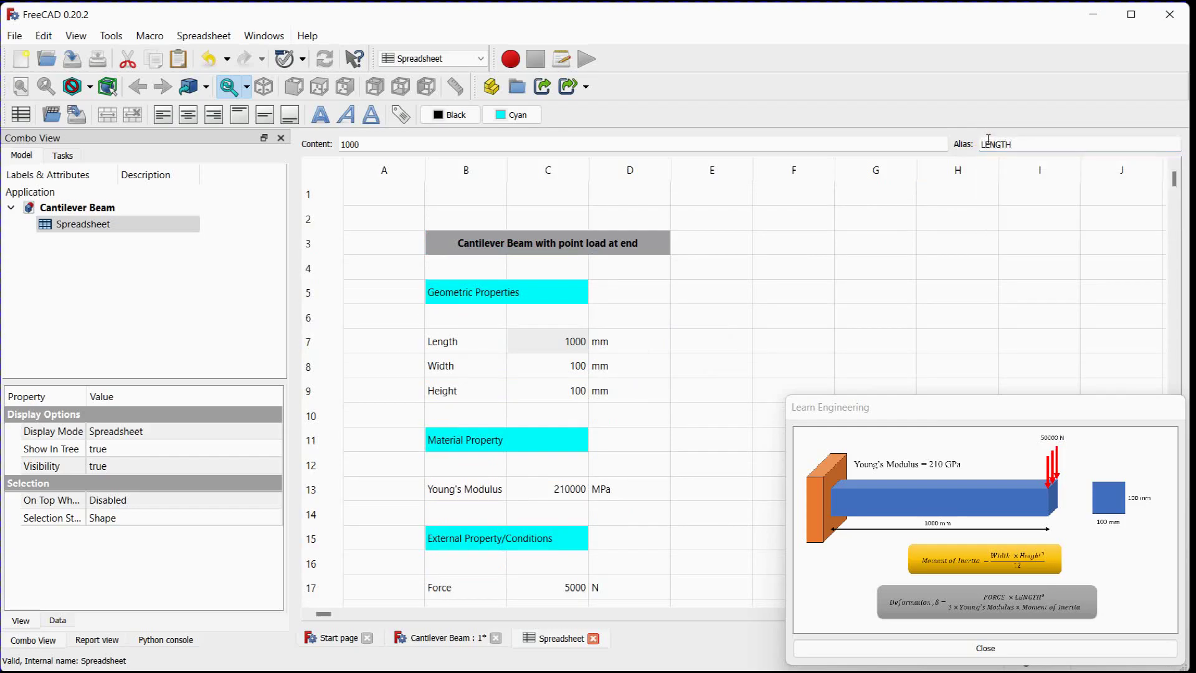
{"action": "left_click", "coordinate": [980, 242]}
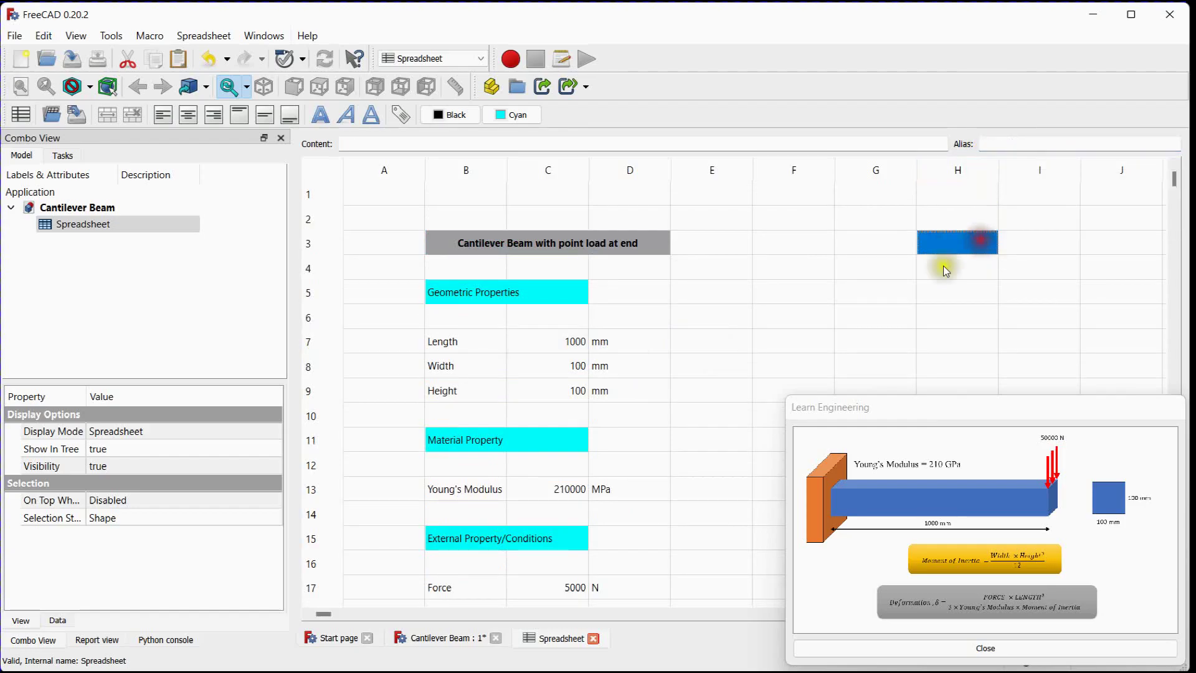
{"action": "left_click", "coordinate": [568, 365]}
{"action": "left_click", "coordinate": [1062, 142]}
{"action": "type", "text": "WIDTH"}
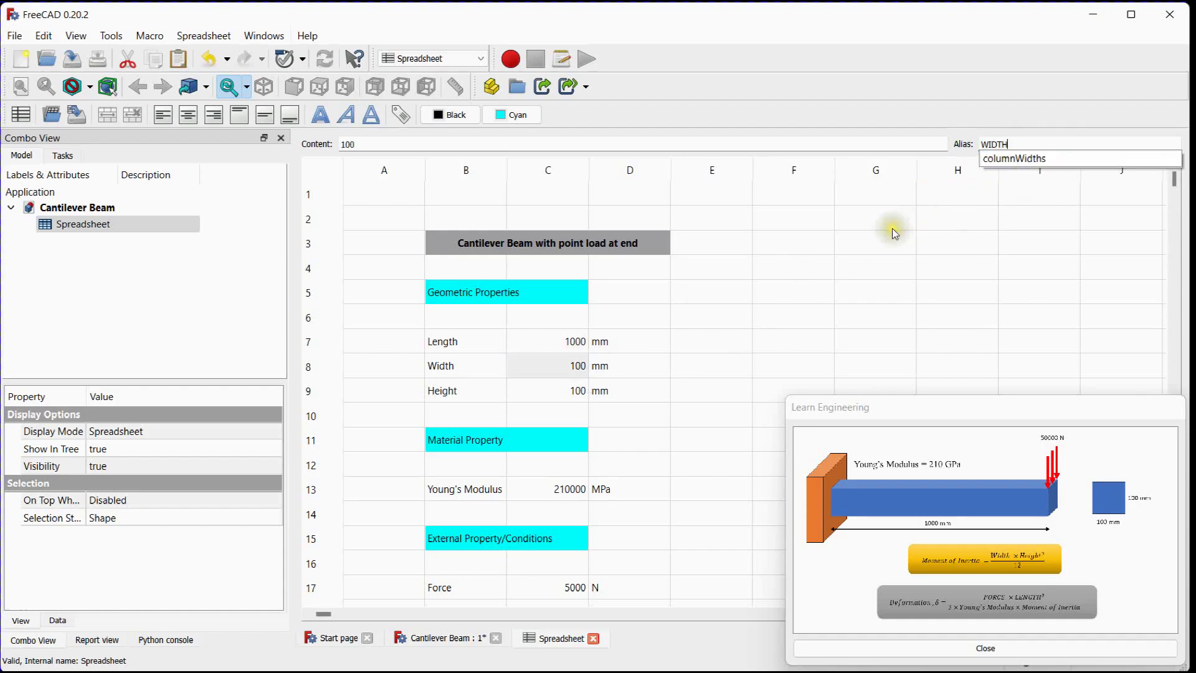
{"action": "key", "text": "Return"}
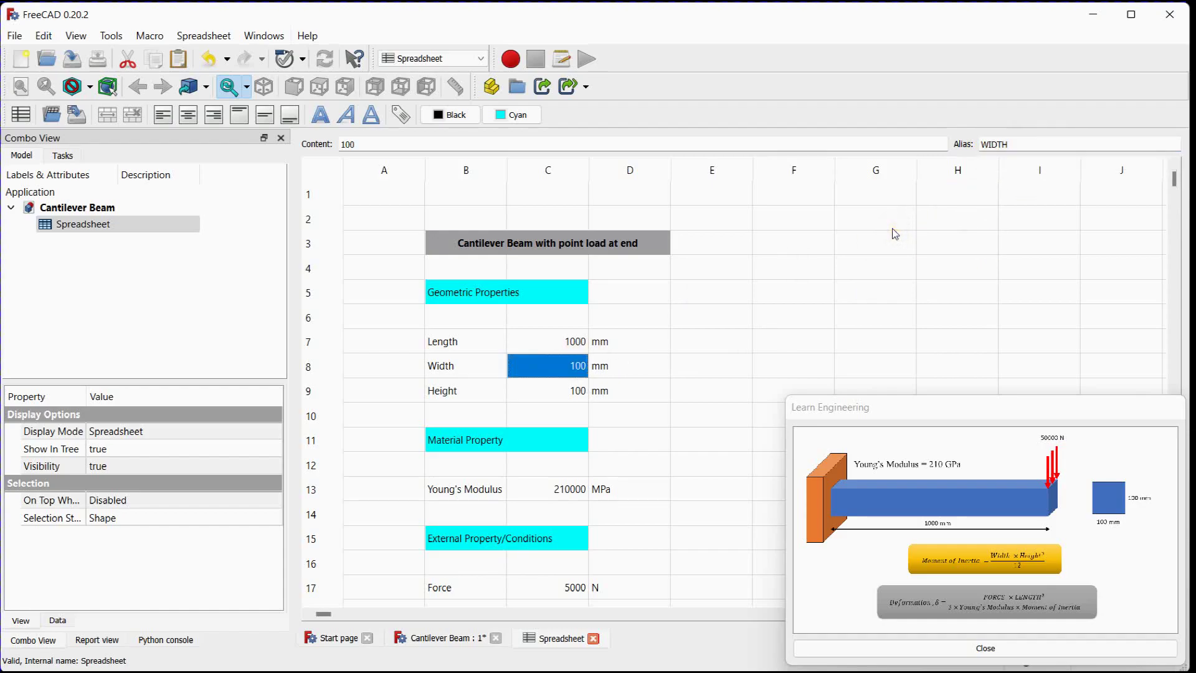
{"action": "left_click", "coordinate": [701, 374]}
{"action": "left_click", "coordinate": [580, 343]}
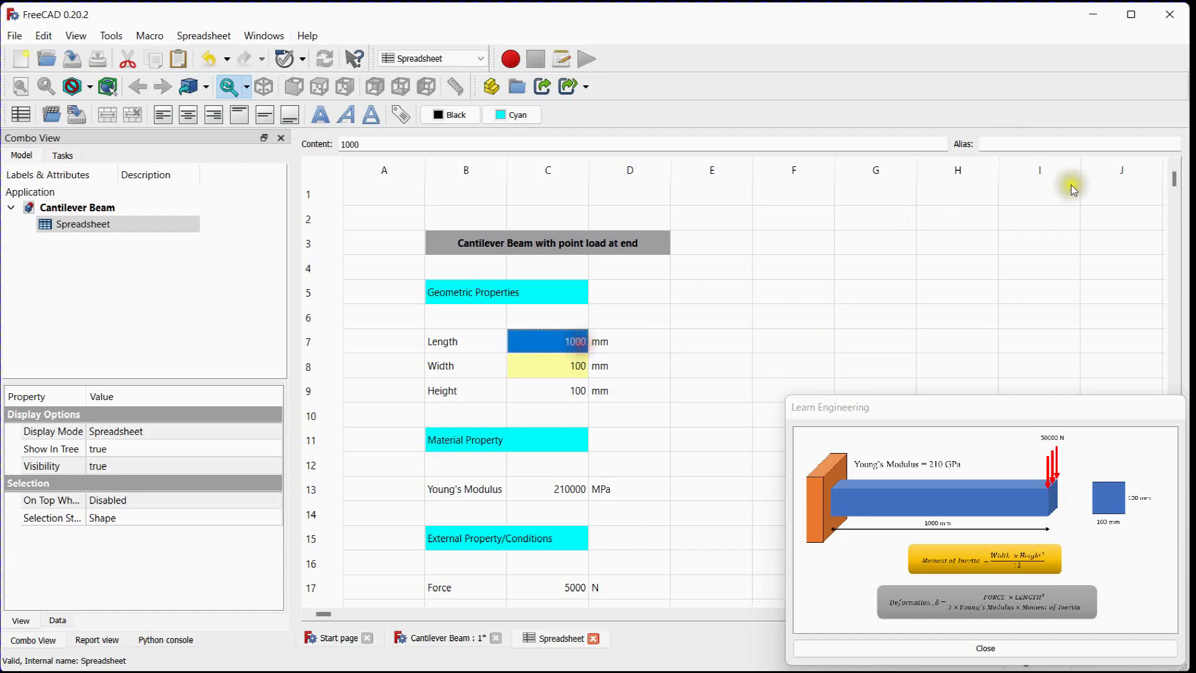
{"action": "left_click", "coordinate": [1053, 145]}
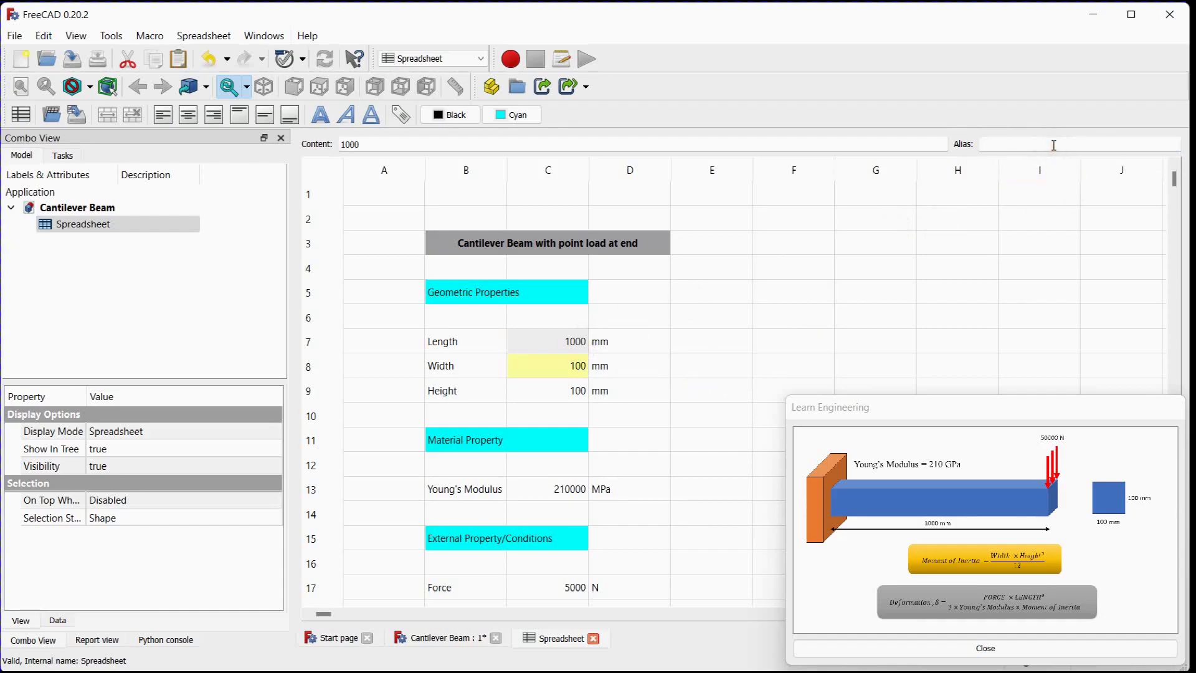
{"action": "type", "text": "LENGTH"}
{"action": "key", "text": "Return"}
{"action": "left_click", "coordinate": [767, 345]}
Step: Alias C9 as HEIGHT, C13 as YM and C17 as FORCE
{"action": "left_click", "coordinate": [560, 383]}
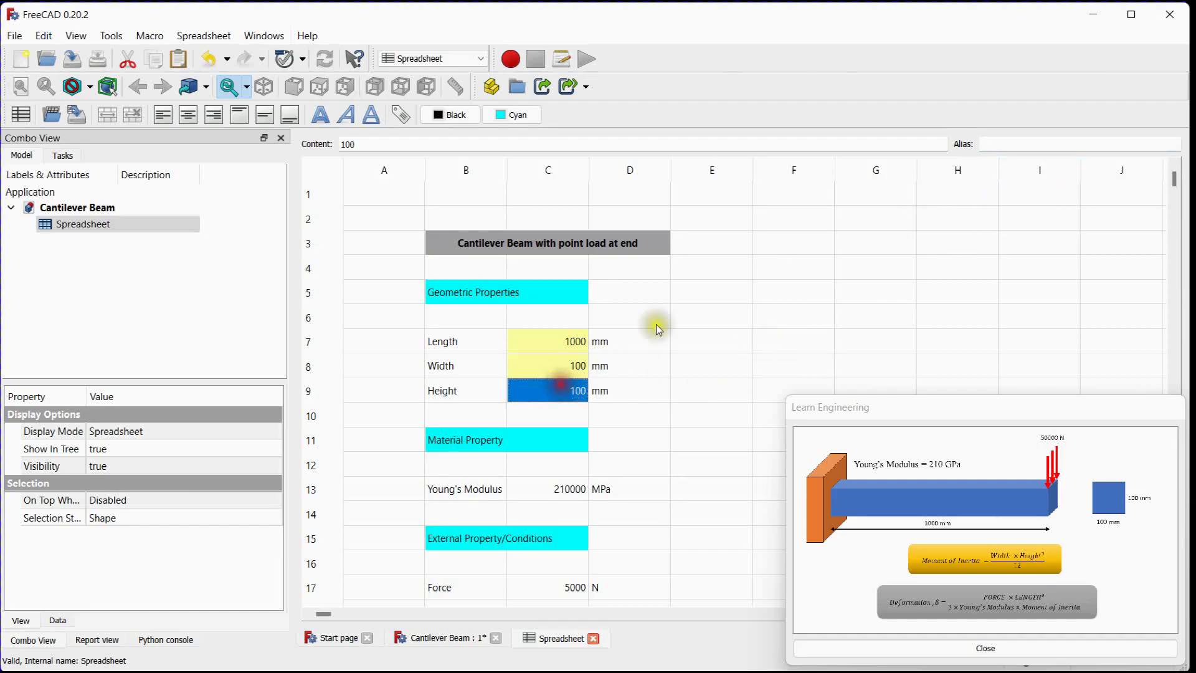
{"action": "left_click", "coordinate": [1014, 143]}
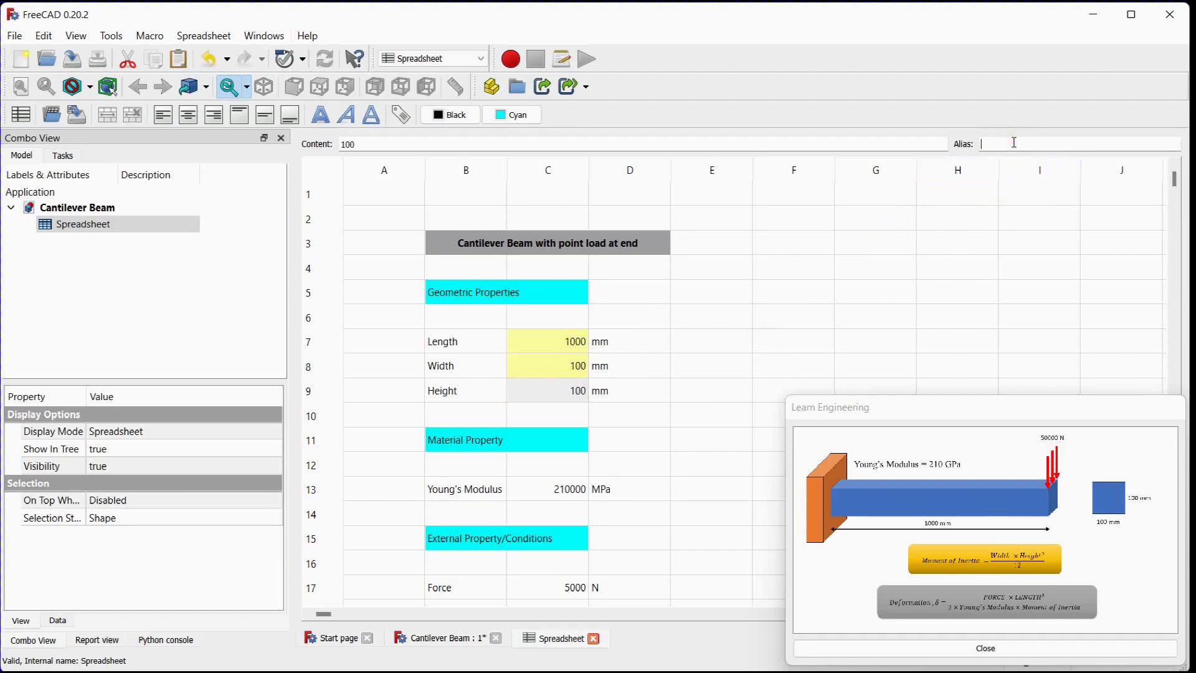
{"action": "type", "text": "HEIGHT"}
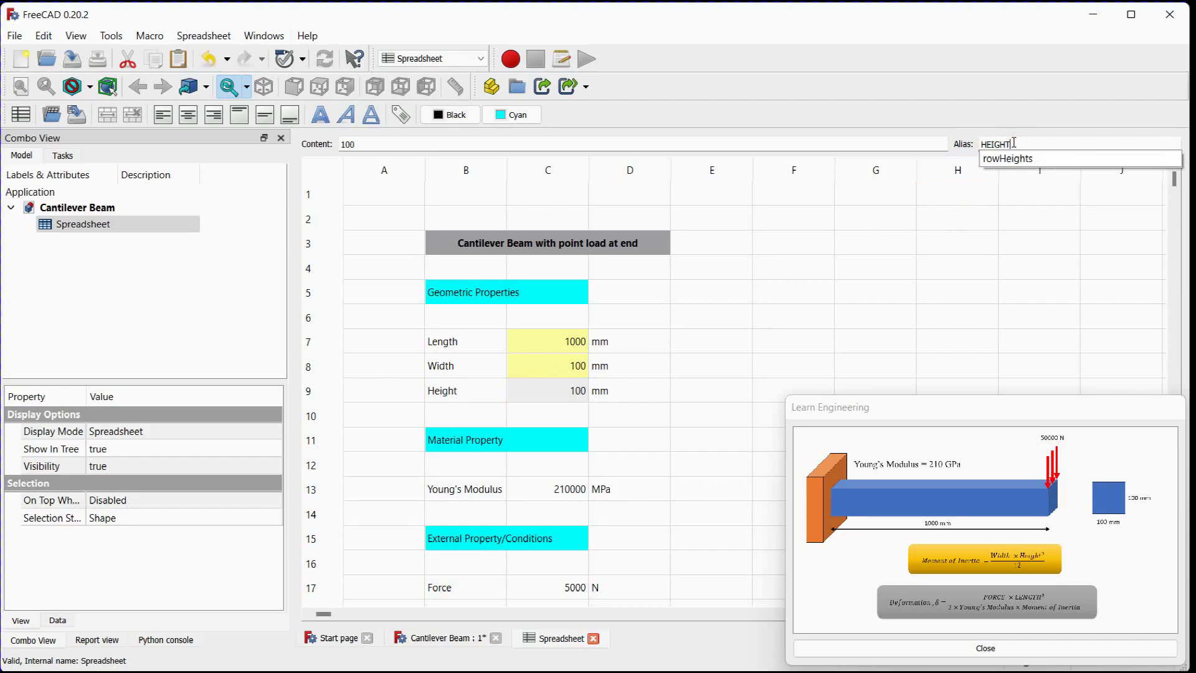
{"action": "key", "text": "Return"}
{"action": "left_click", "coordinate": [827, 317]}
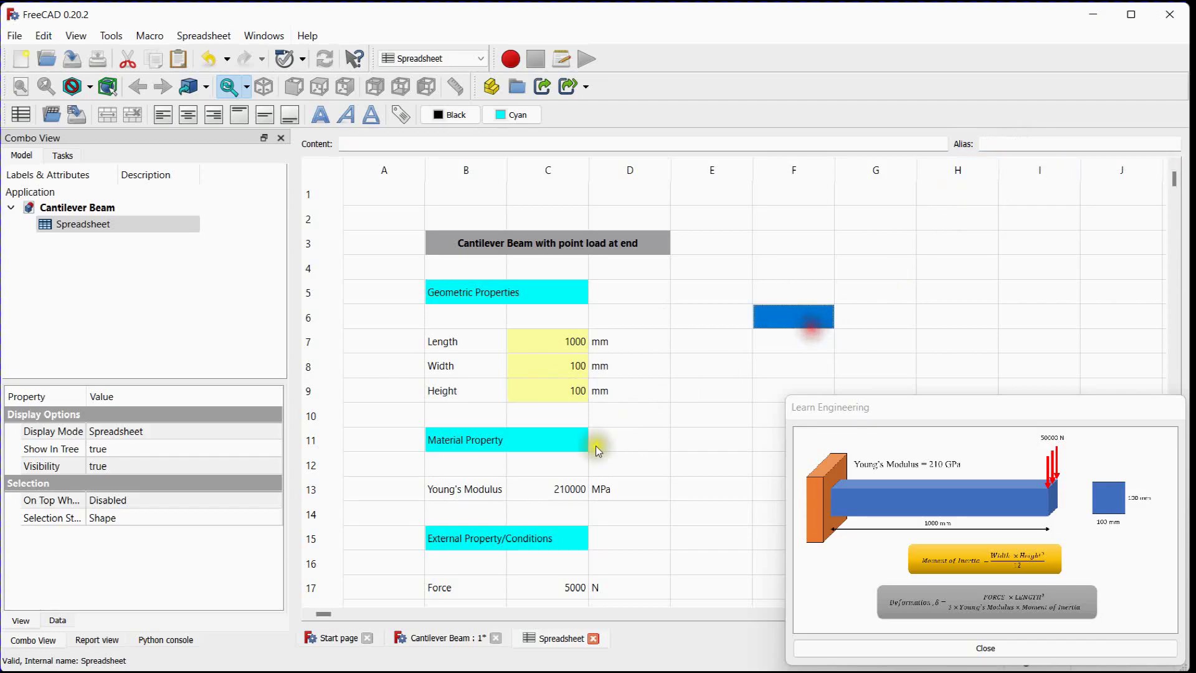
{"action": "left_click", "coordinate": [549, 490]}
{"action": "left_click", "coordinate": [1004, 142]}
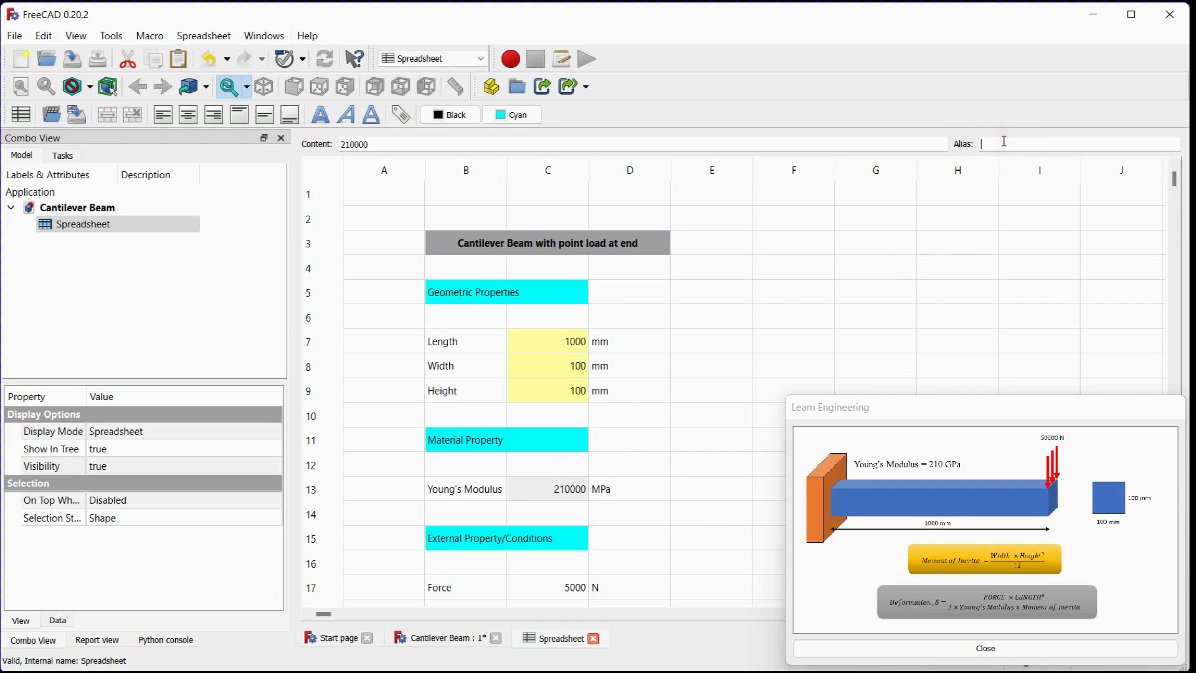
{"action": "left_click", "coordinate": [1004, 141]}
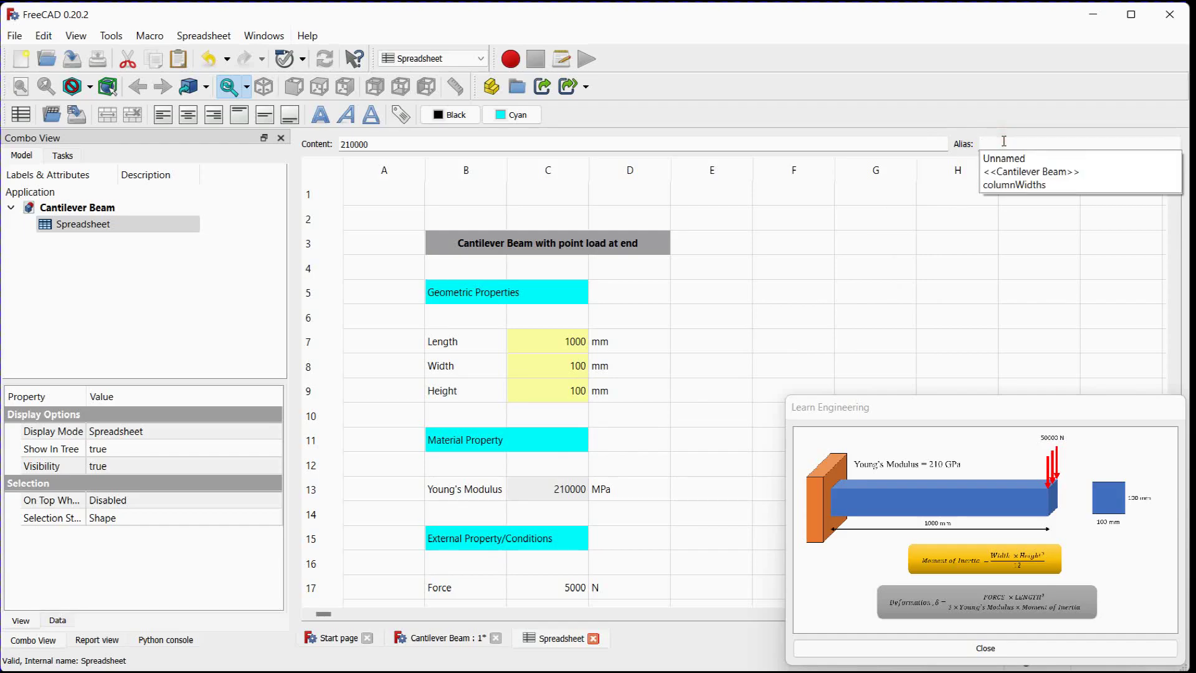
{"action": "type", "text": "YM"}
{"action": "key", "text": "Return"}
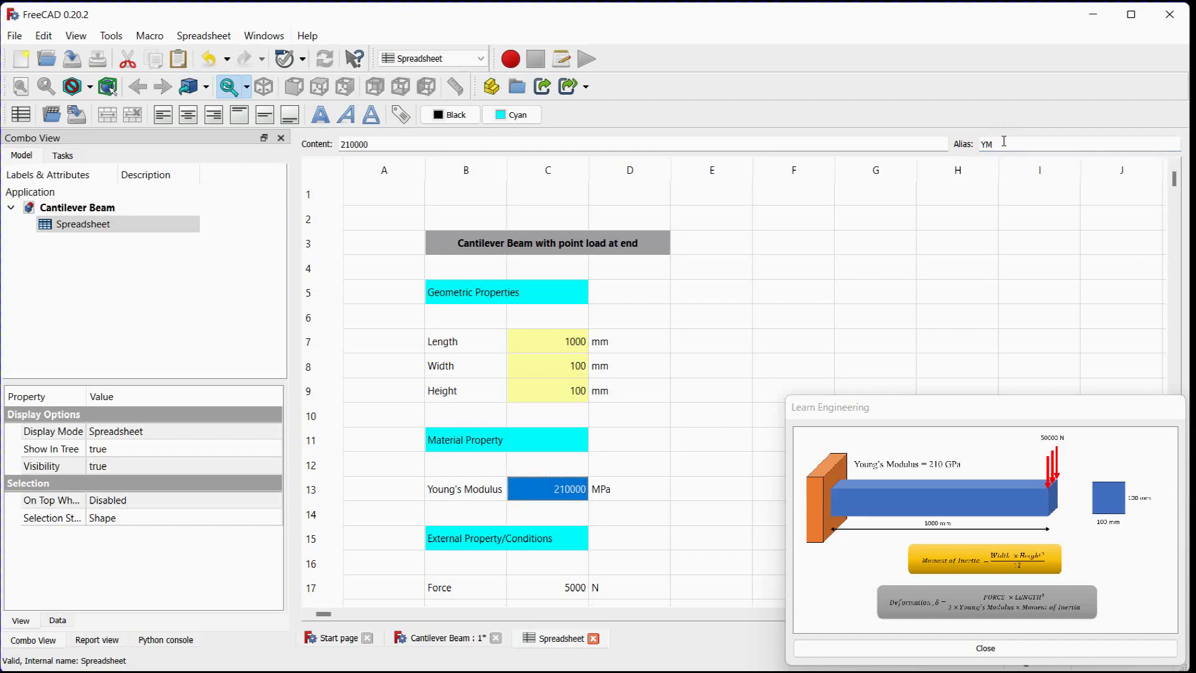
{"action": "left_click", "coordinate": [576, 585]}
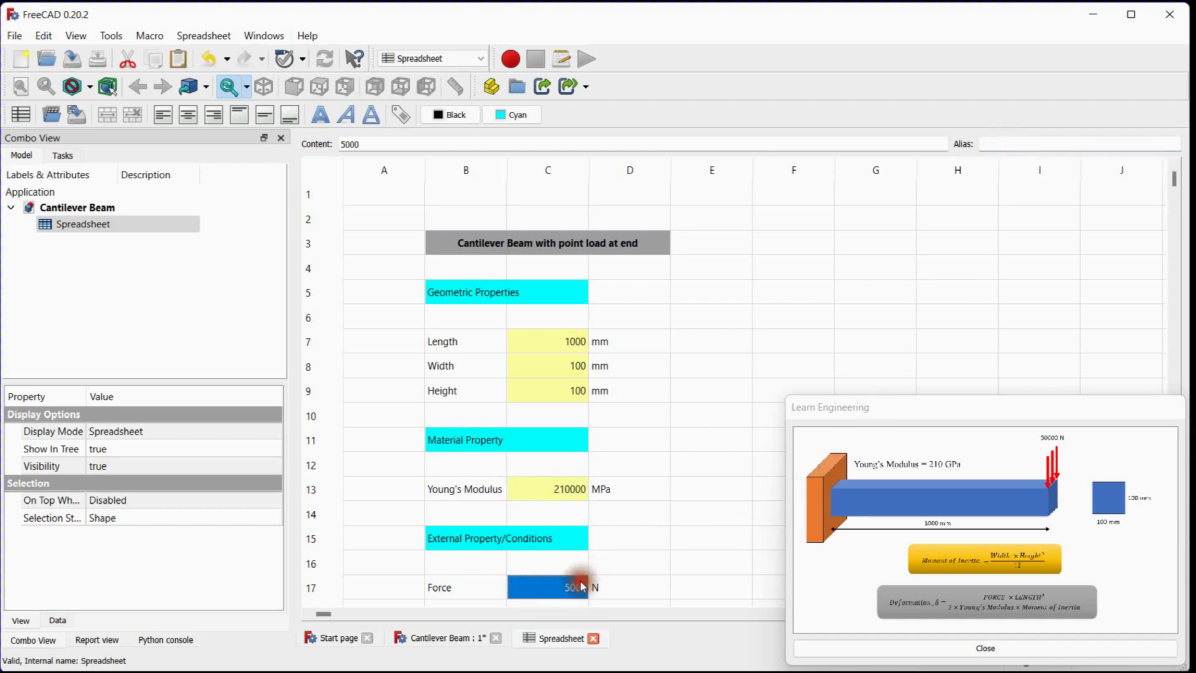
{"action": "left_click", "coordinate": [997, 138]}
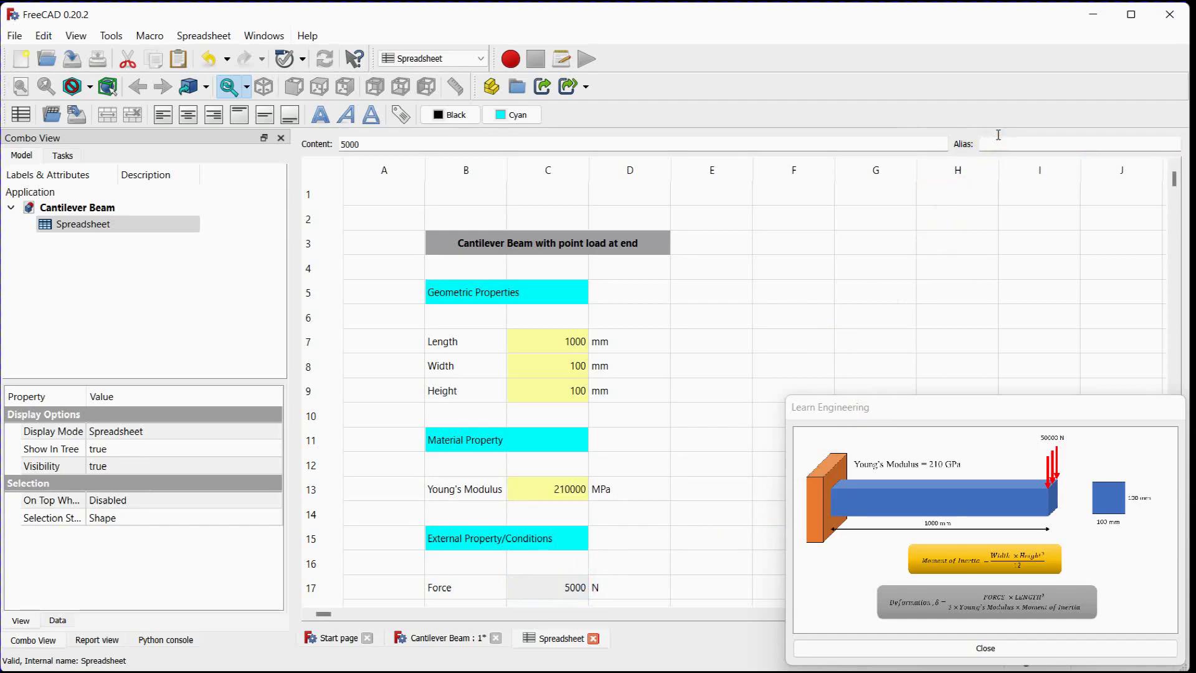
{"action": "type", "text": "FORCE"}
{"action": "key", "text": "Return"}
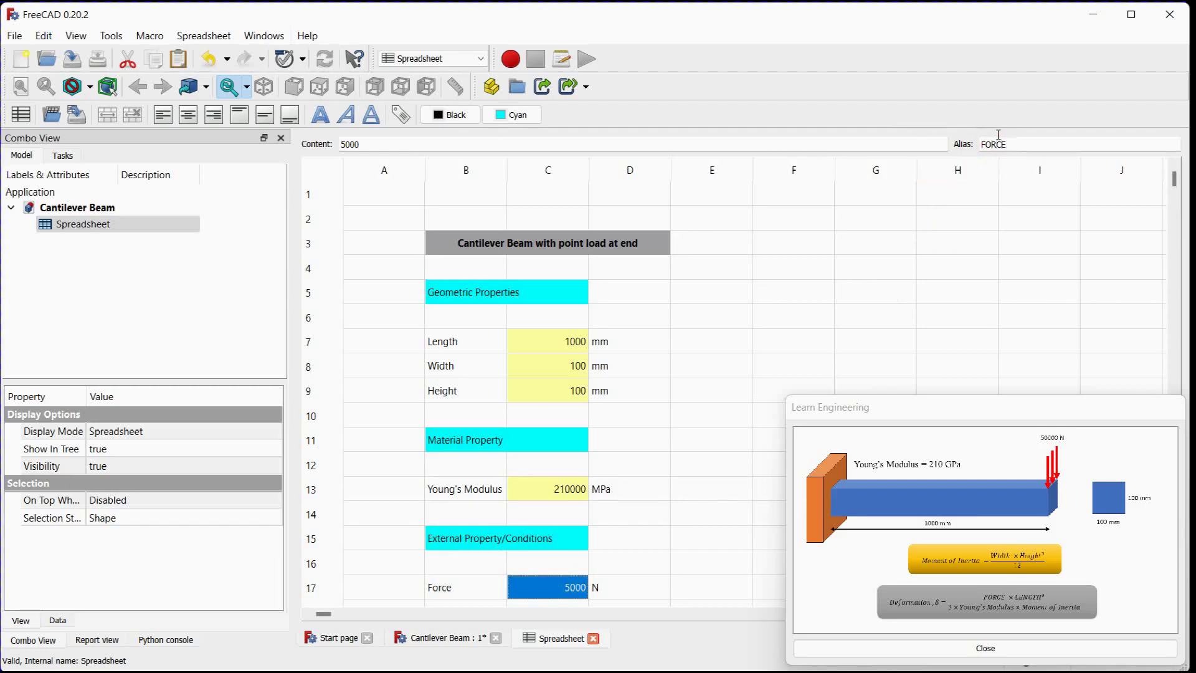
{"action": "left_click", "coordinate": [794, 366]}
Step: Type 'Moment of Inertia' in B19, fill B19:C19 dark yellow and merge it
{"action": "scroll", "coordinate": [673, 343], "scroll_direction": "down", "scroll_amount": 2}
{"action": "scroll", "coordinate": [673, 342], "scroll_direction": "up", "scroll_amount": 2}
{"action": "scroll", "coordinate": [673, 342], "scroll_direction": "down", "scroll_amount": 3}
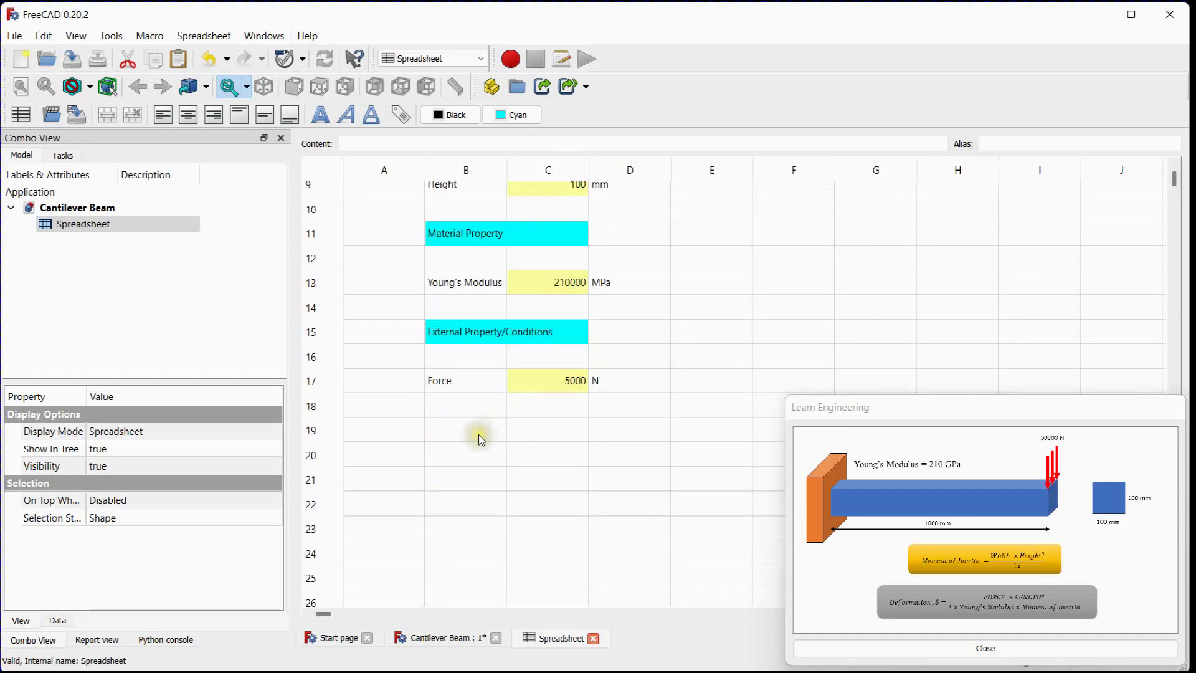
{"action": "left_click", "coordinate": [478, 435]}
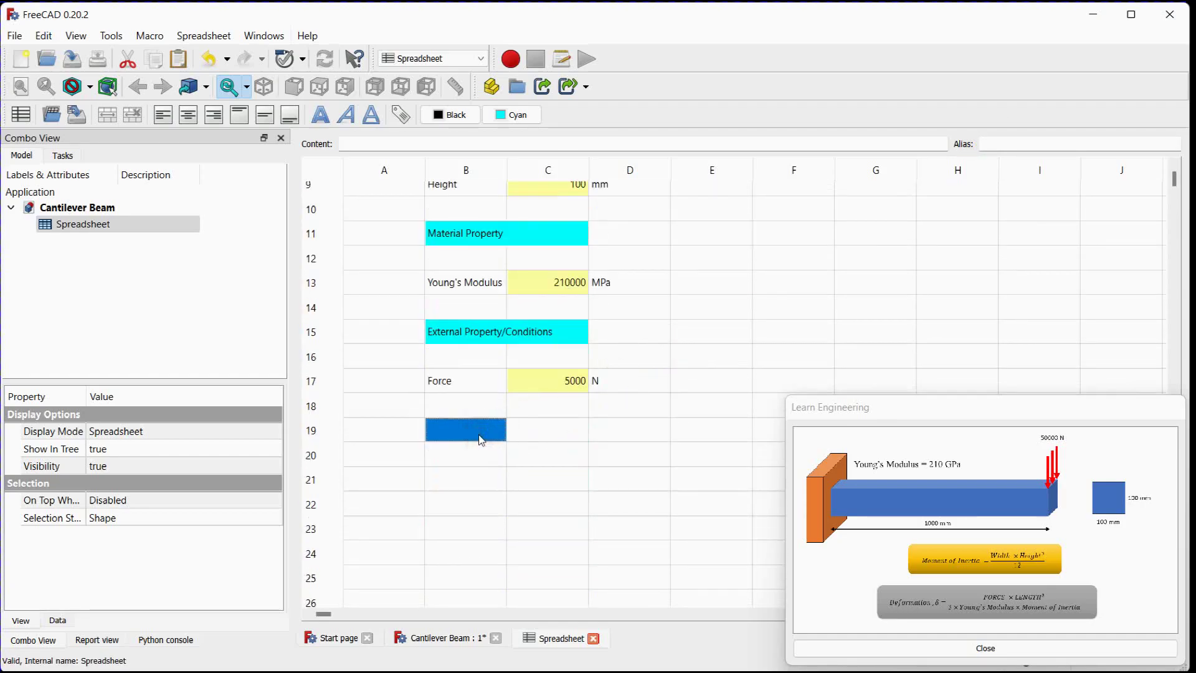
{"action": "type", "text": "Moment of Inertia"}
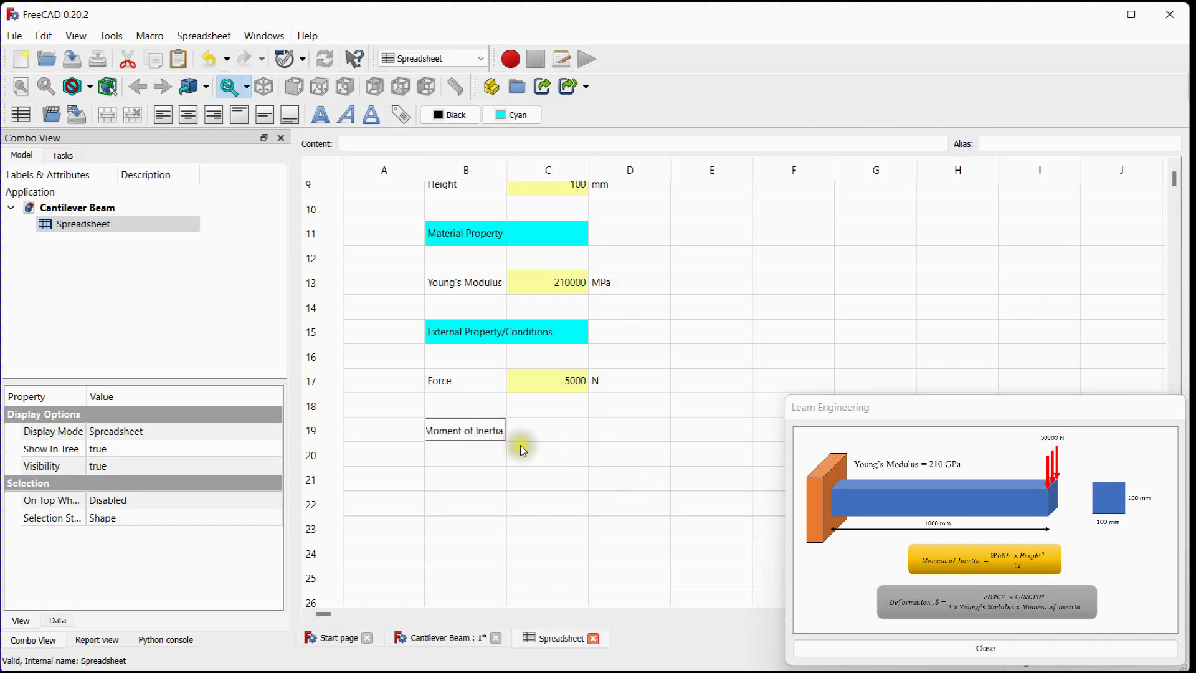
{"action": "left_click", "coordinate": [533, 459]}
{"action": "left_click_drag", "start_coordinate": [477, 427], "coordinate": [543, 430]}
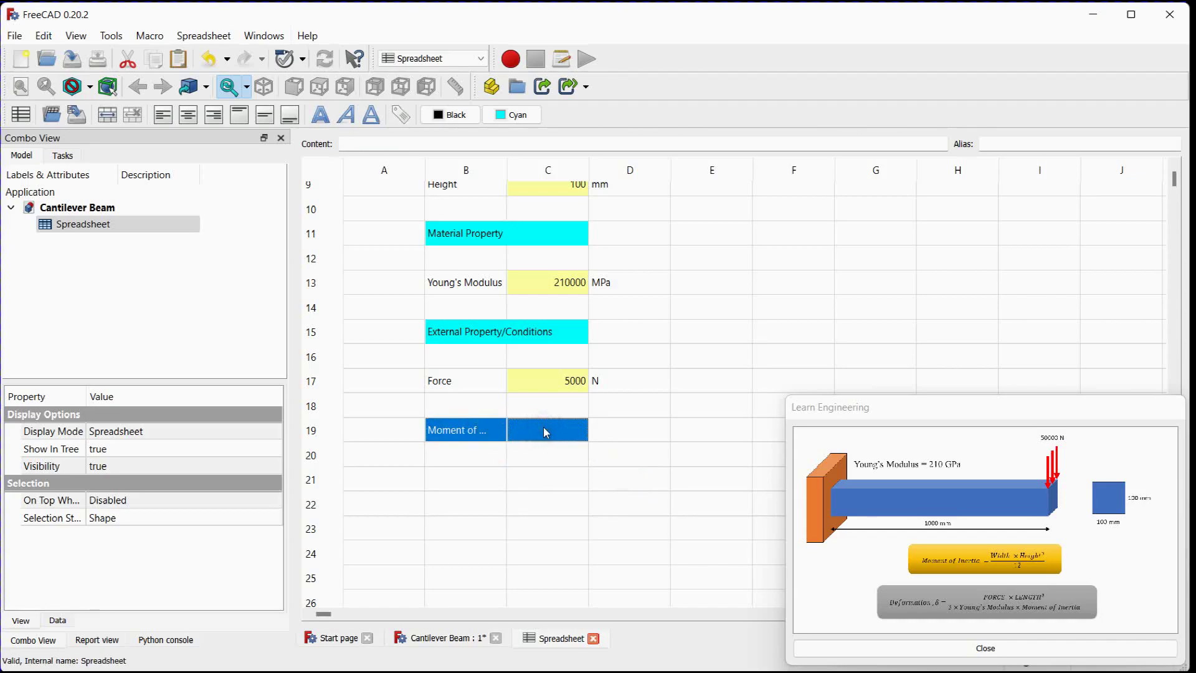
{"action": "left_click", "coordinate": [521, 116]}
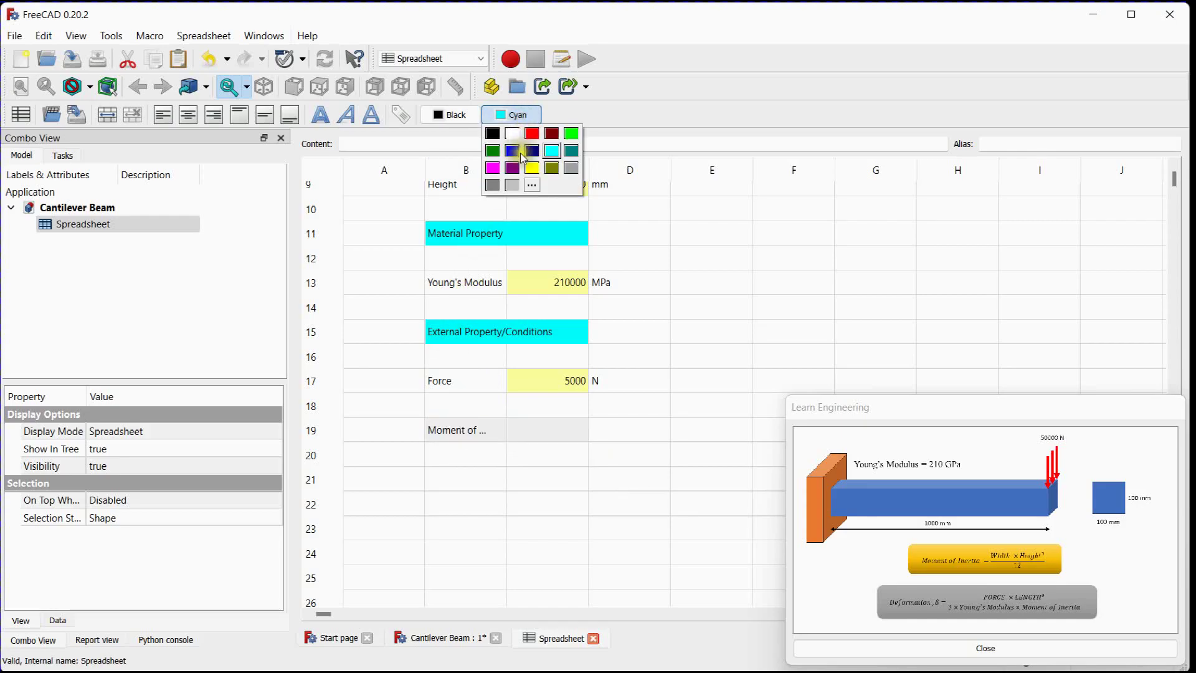
{"action": "left_click", "coordinate": [554, 167]}
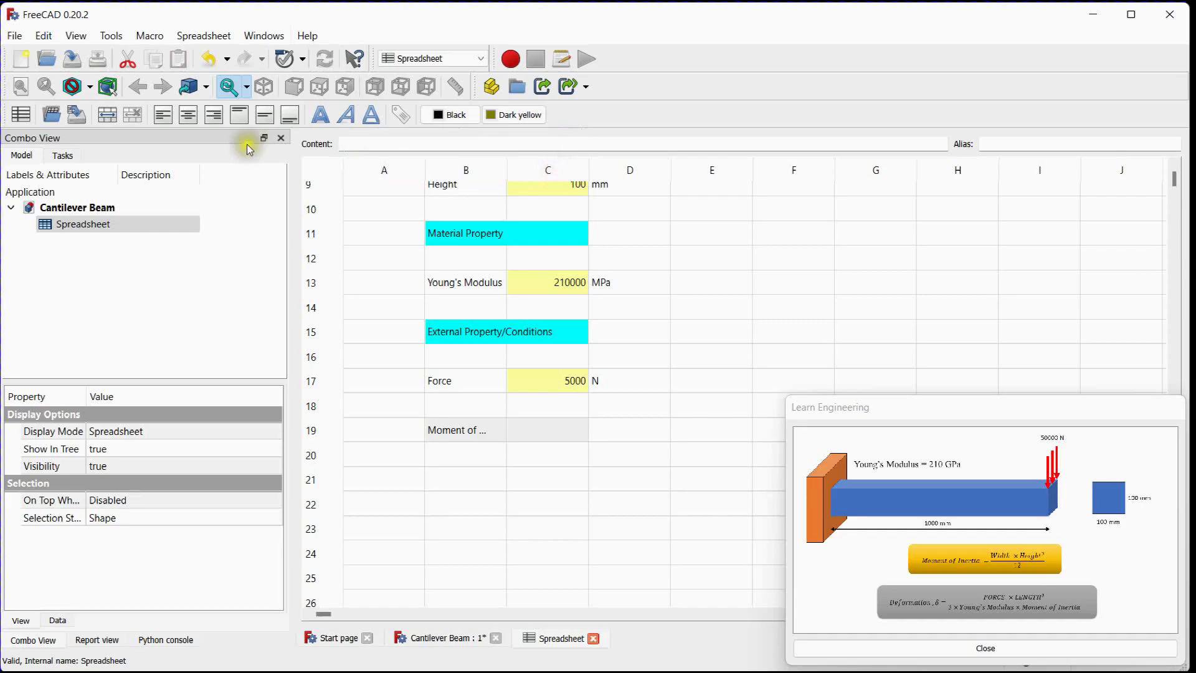
{"action": "left_click", "coordinate": [107, 115]}
{"action": "left_click", "coordinate": [618, 453]}
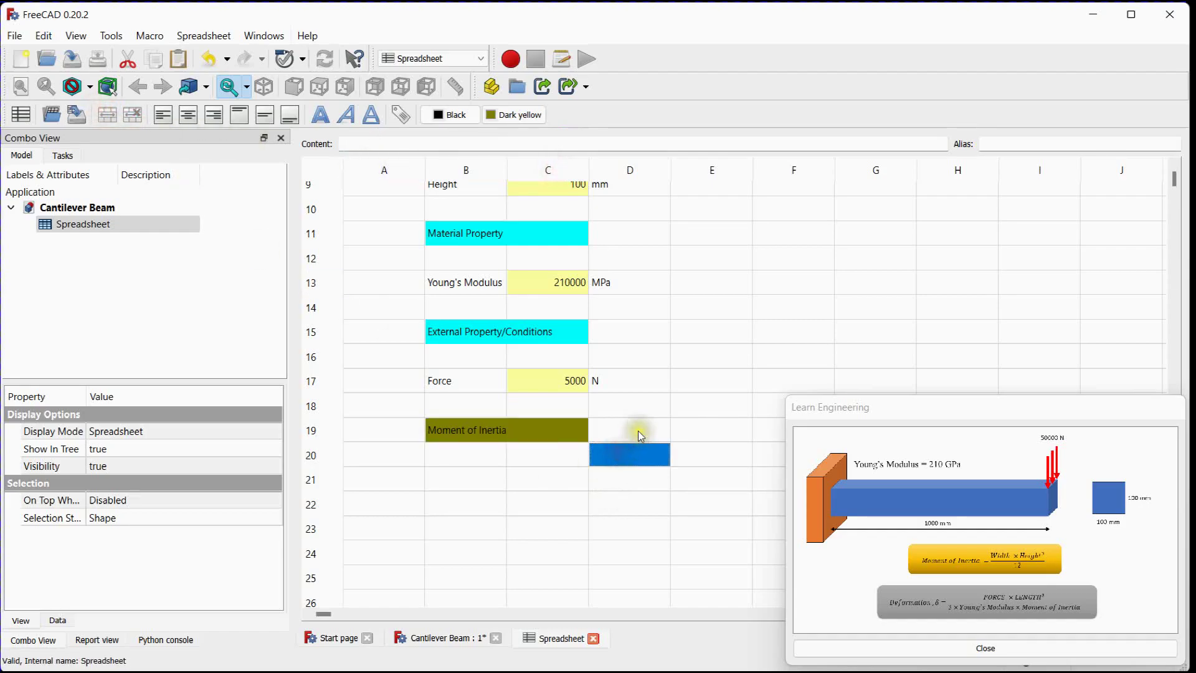
Step: Make the Moment of Inertia heading text white and bold
{"action": "left_click", "coordinate": [638, 431]}
{"action": "scroll", "coordinate": [638, 431], "scroll_direction": "up", "scroll_amount": 1}
{"action": "left_click", "coordinate": [562, 493]}
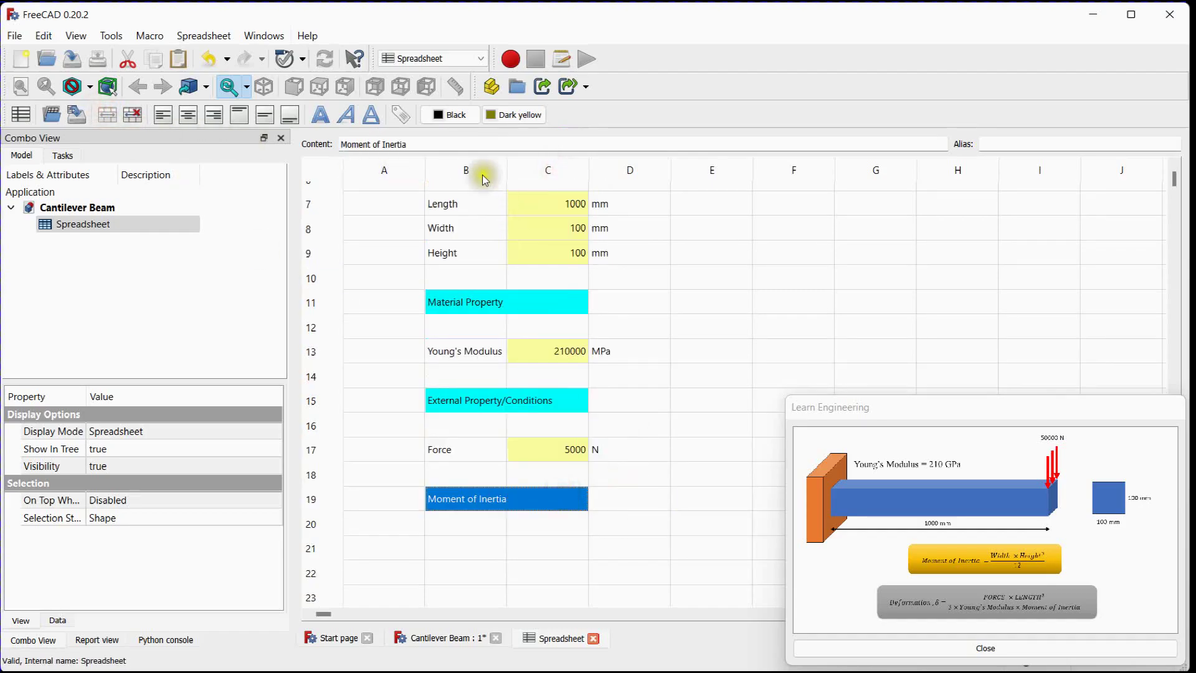
{"action": "left_click", "coordinate": [446, 115]}
{"action": "left_click", "coordinate": [451, 133]}
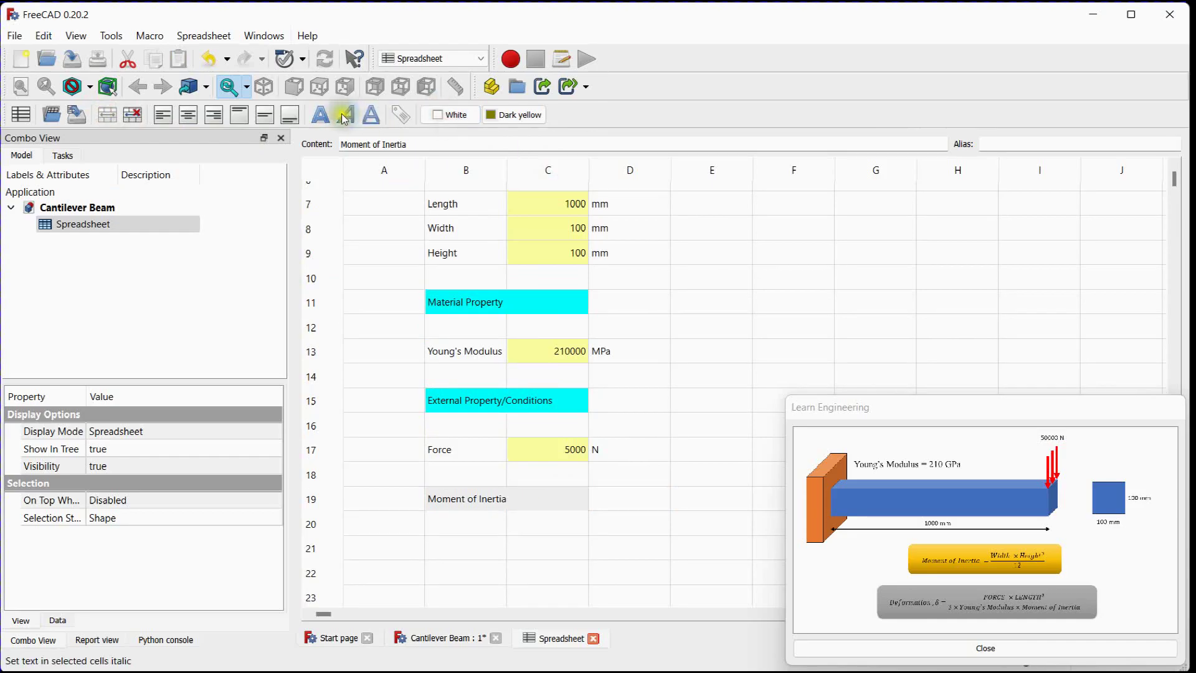
{"action": "left_click", "coordinate": [319, 114]}
{"action": "left_click", "coordinate": [615, 507]}
{"action": "scroll", "coordinate": [667, 504], "scroll_direction": "up", "scroll_amount": 1}
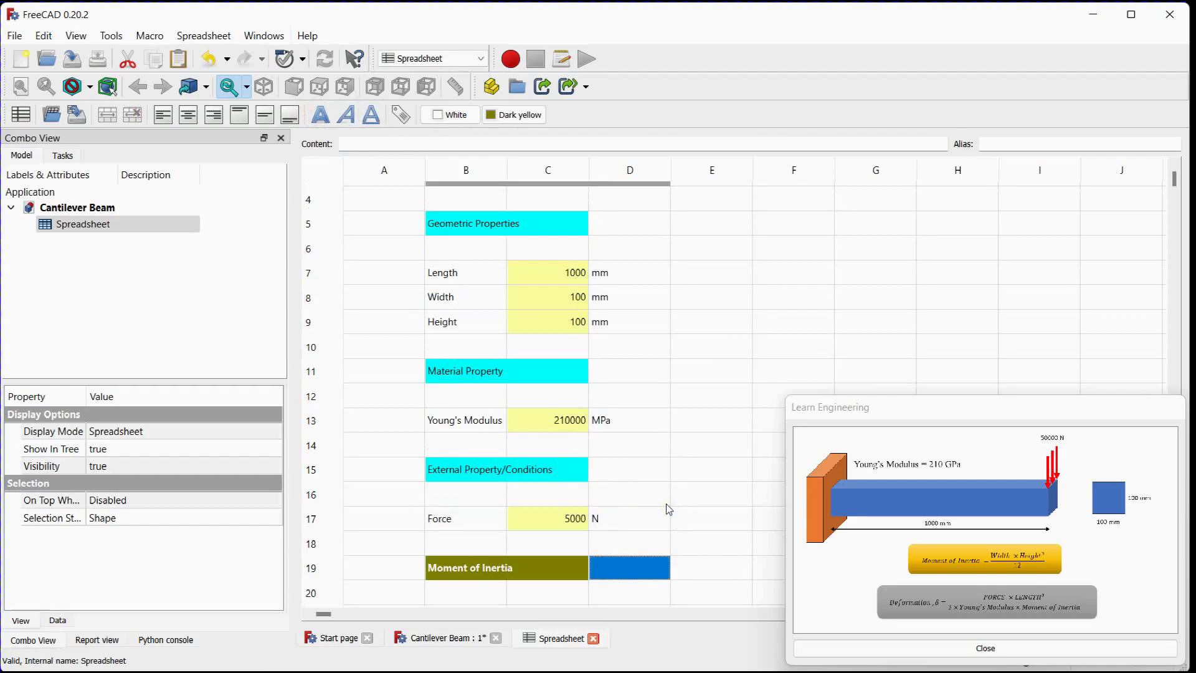
Step: Enter the moment of inertia formula =WIDTH*HEIGHT^3/12 in cell D19 using alias autocomplete
{"action": "left_click", "coordinate": [406, 142]}
{"action": "type", "text": "="}
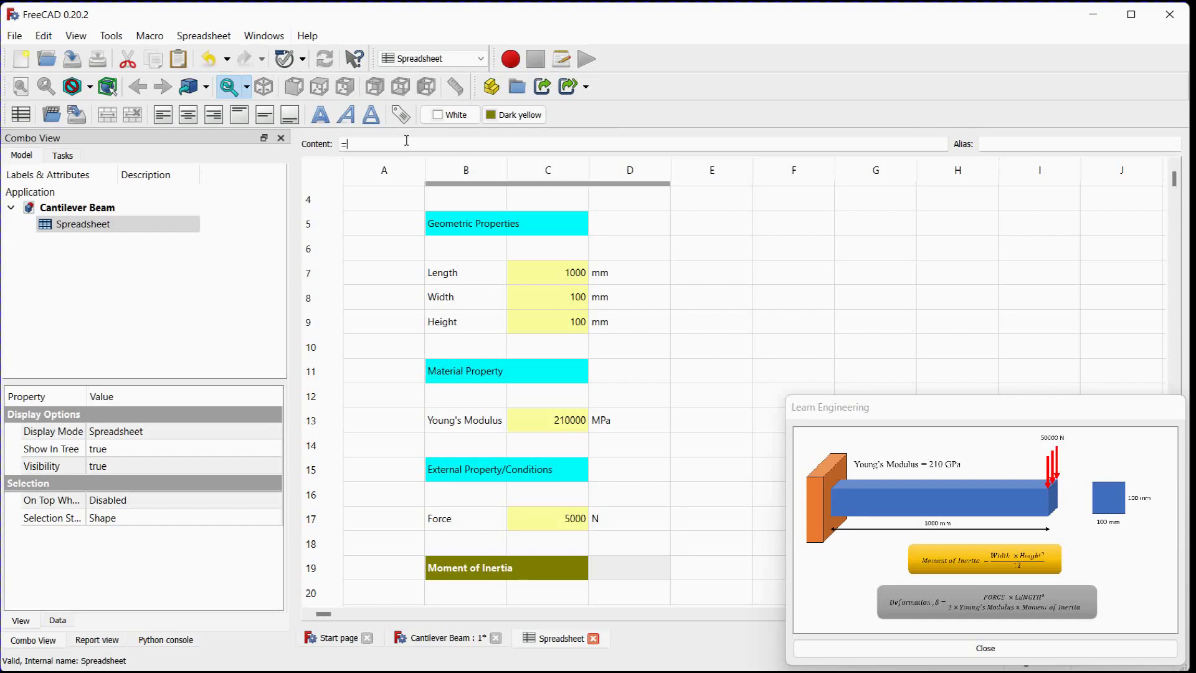
{"action": "type", "text": "wid"}
{"action": "key", "text": "Down"}
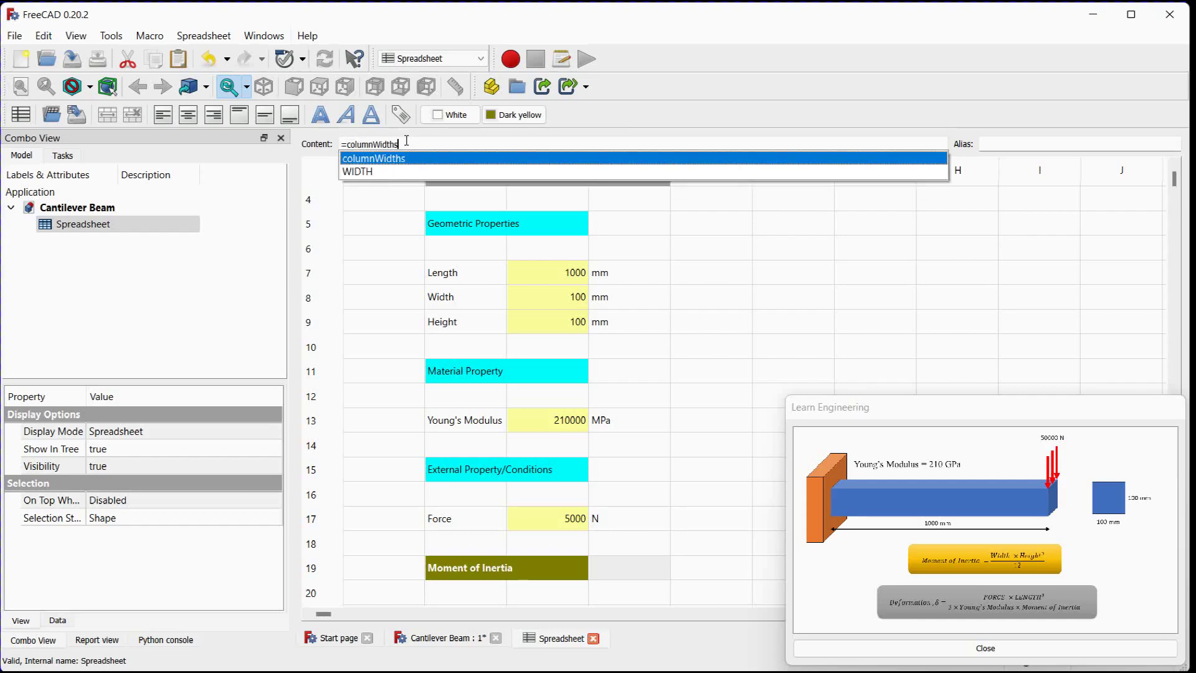
{"action": "key", "text": "BackSpace"}
{"action": "key", "text": "BackSpace"}
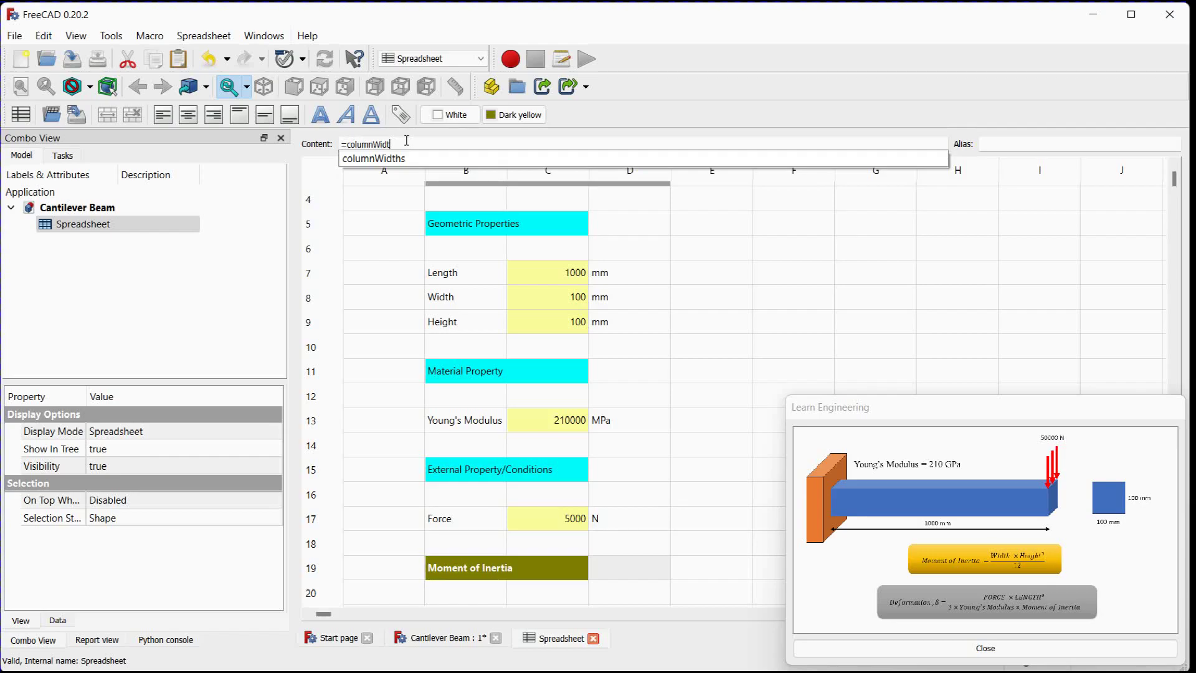
{"action": "key", "text": "BackSpace"}
{"action": "key", "text": "BackSpace"}
{"action": "key", "text": "BackSpace"}
{"action": "key", "text": "BackSpace"}
{"action": "key", "text": "BackSpace"}
{"action": "key", "text": "BackSpace"}
{"action": "key", "text": "BackSpace"}
{"action": "key", "text": "BackSpace"}
{"action": "key", "text": "BackSpace"}
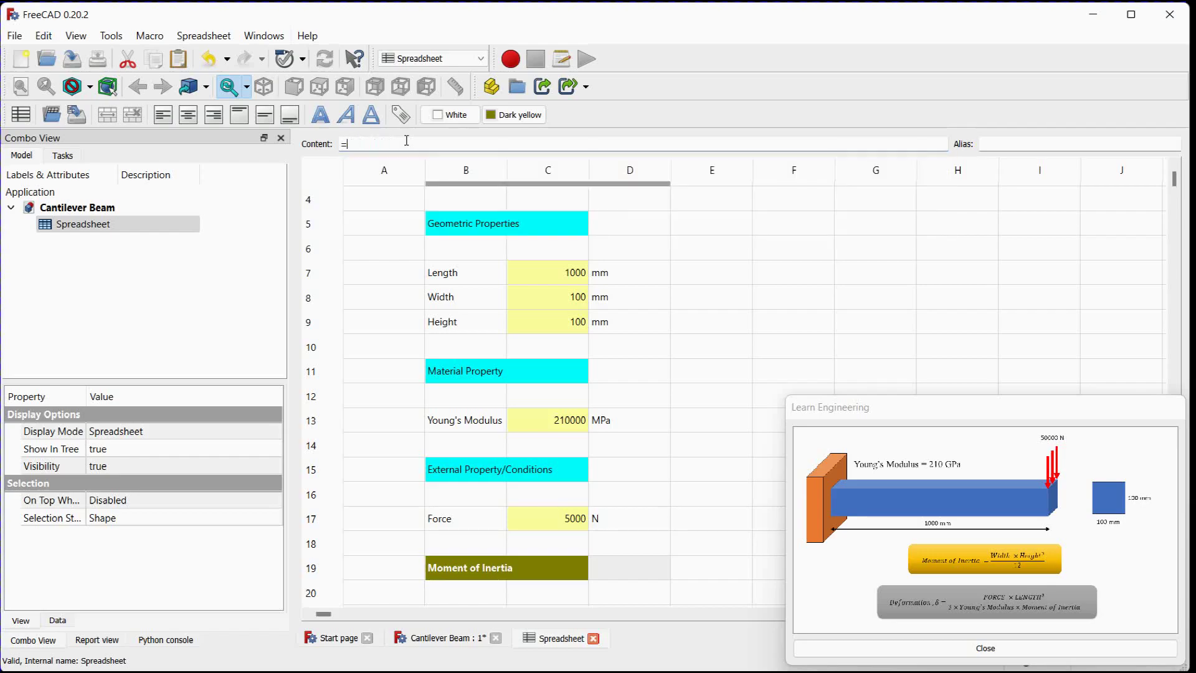
{"action": "type", "text": "widt"}
{"action": "key", "text": "Down"}
{"action": "key", "text": "Down"}
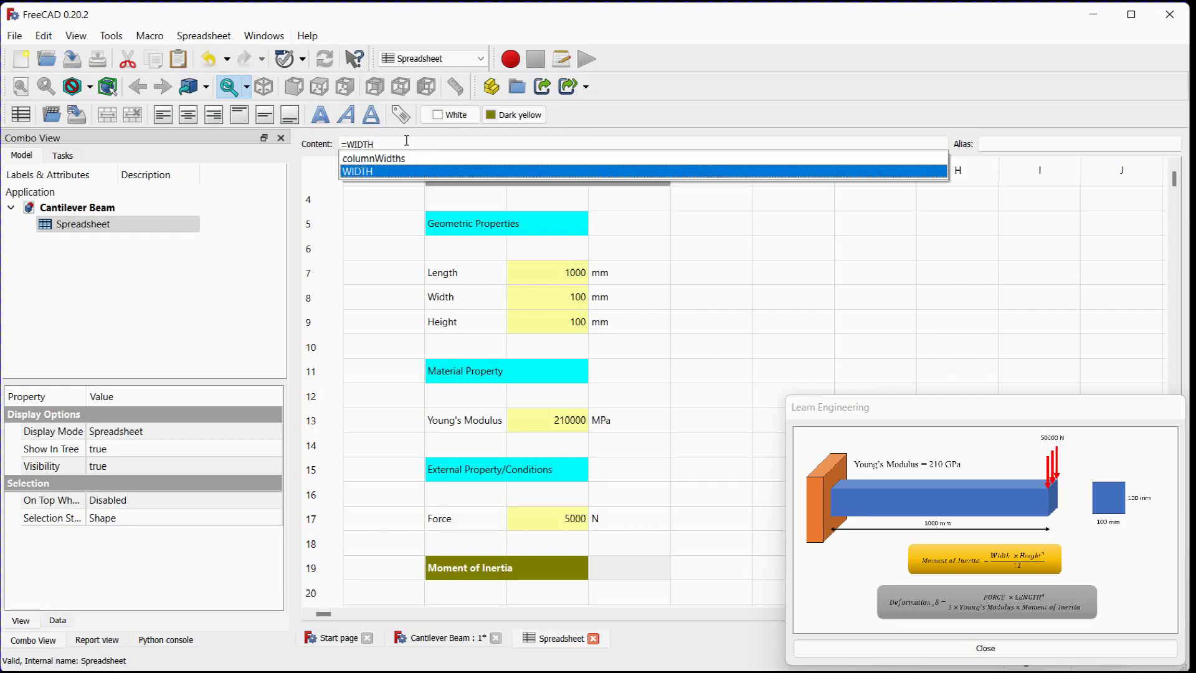
{"action": "type", "text": "*"}
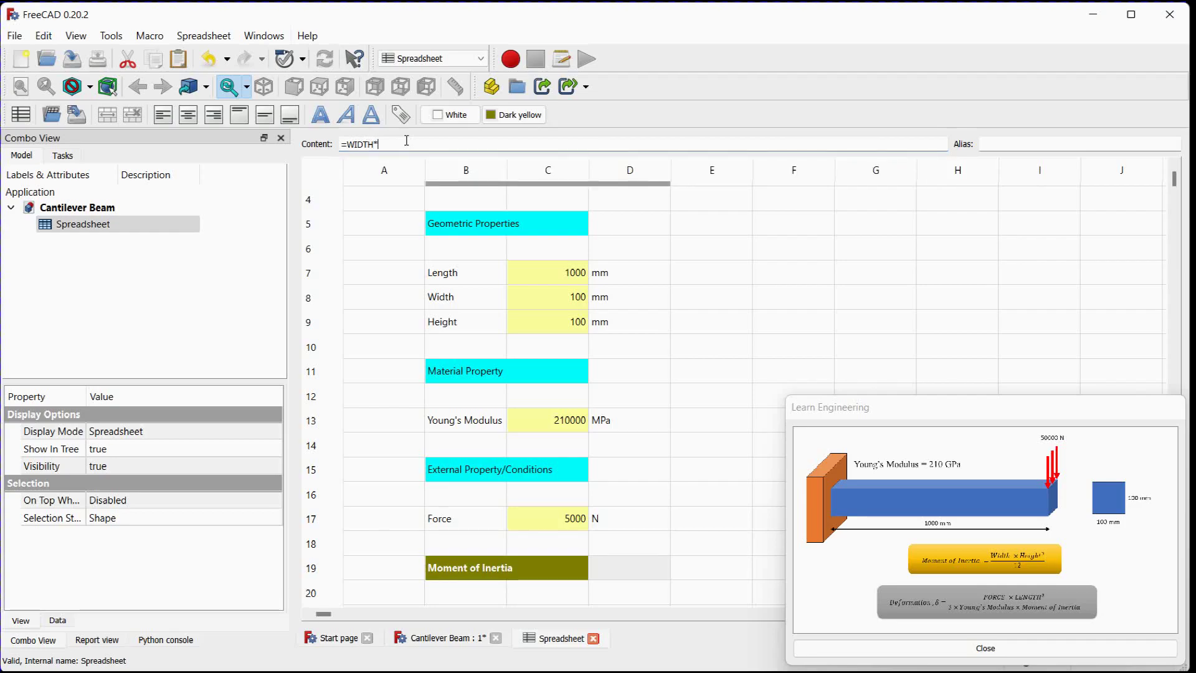
{"action": "type", "text": "he"}
{"action": "key", "text": "Down"}
{"action": "key", "text": "Down"}
{"action": "key", "text": "Down"}
{"action": "key", "text": "Down"}
{"action": "key", "text": "Return"}
{"action": "type", "text": "^3/12"}
{"action": "key", "text": "Return"}
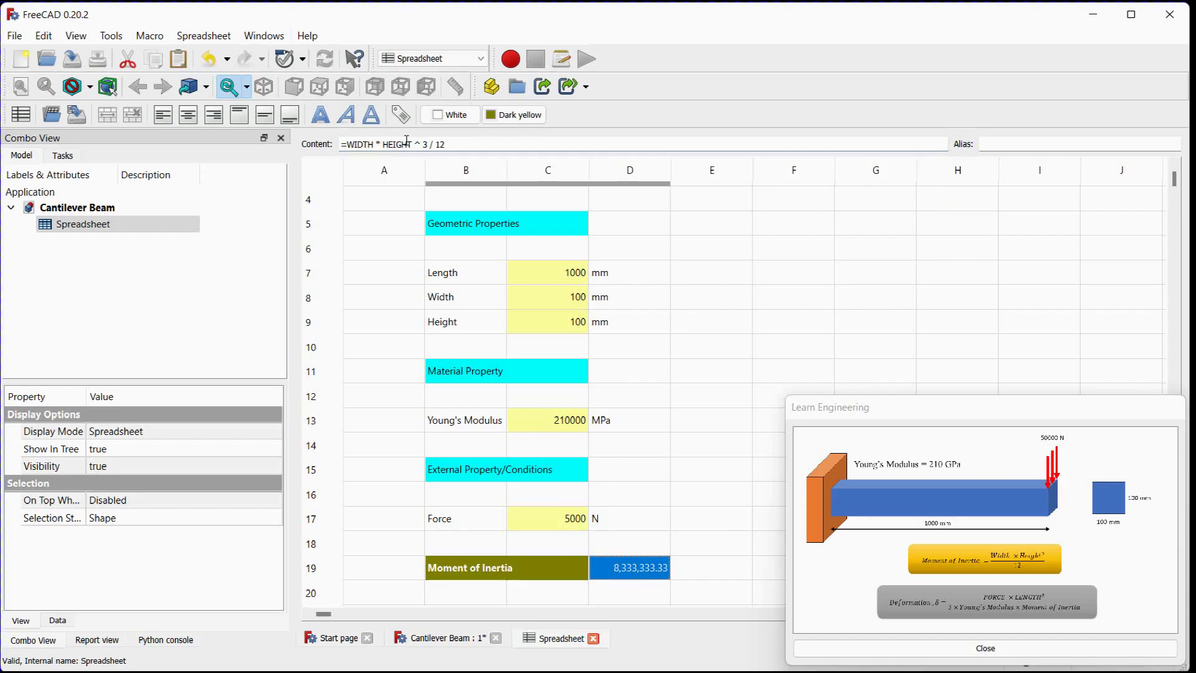
Step: Label E19 with the unit mm^4 and give D19 the alias MOI
{"action": "left_click", "coordinate": [694, 569]}
{"action": "type", "text": "mm"}
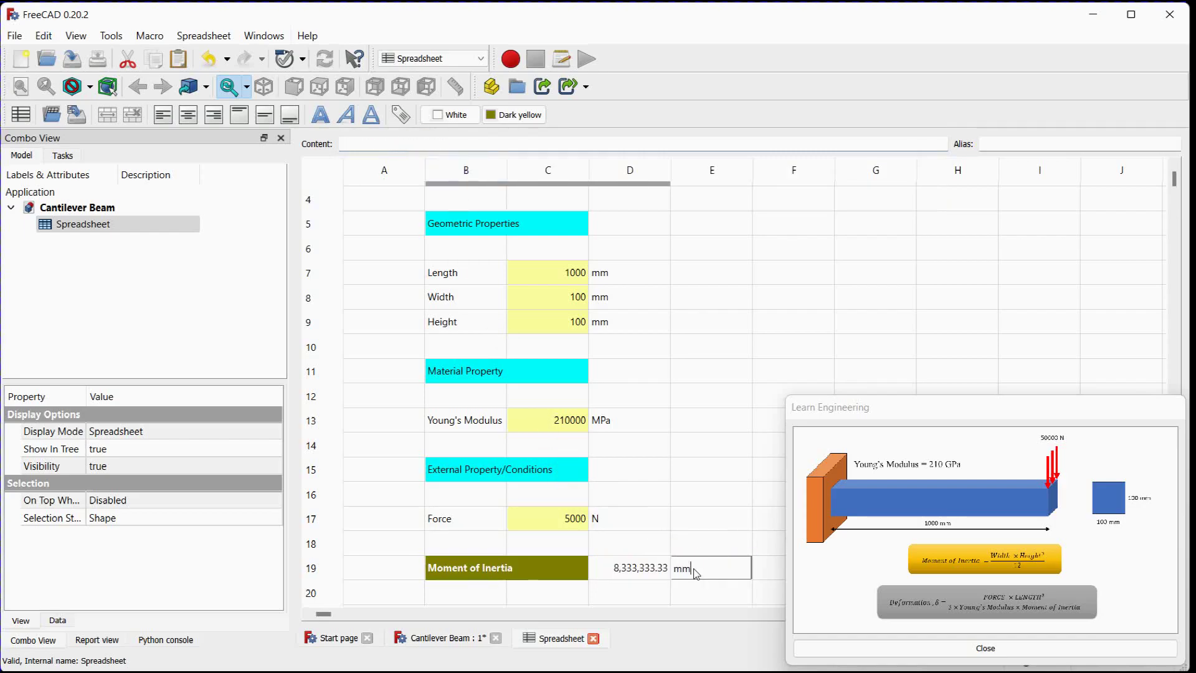
{"action": "type", "text": "^4"}
{"action": "key", "text": "Return"}
{"action": "left_click", "coordinate": [639, 567]}
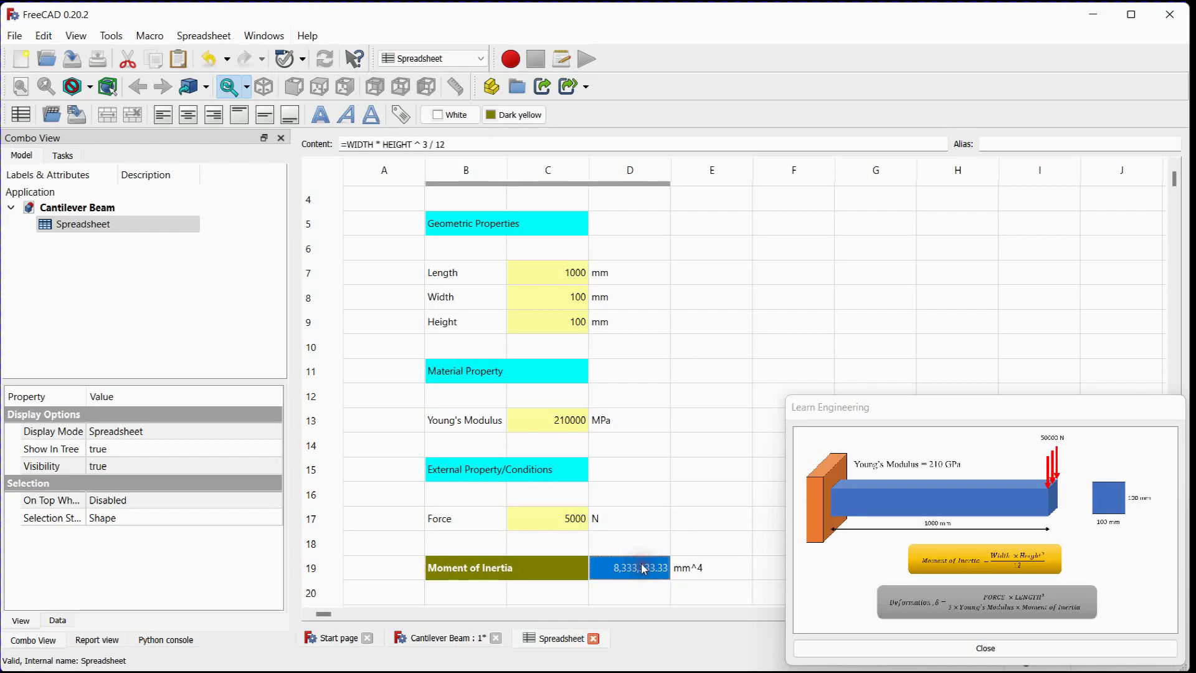
{"action": "left_click", "coordinate": [1018, 140]}
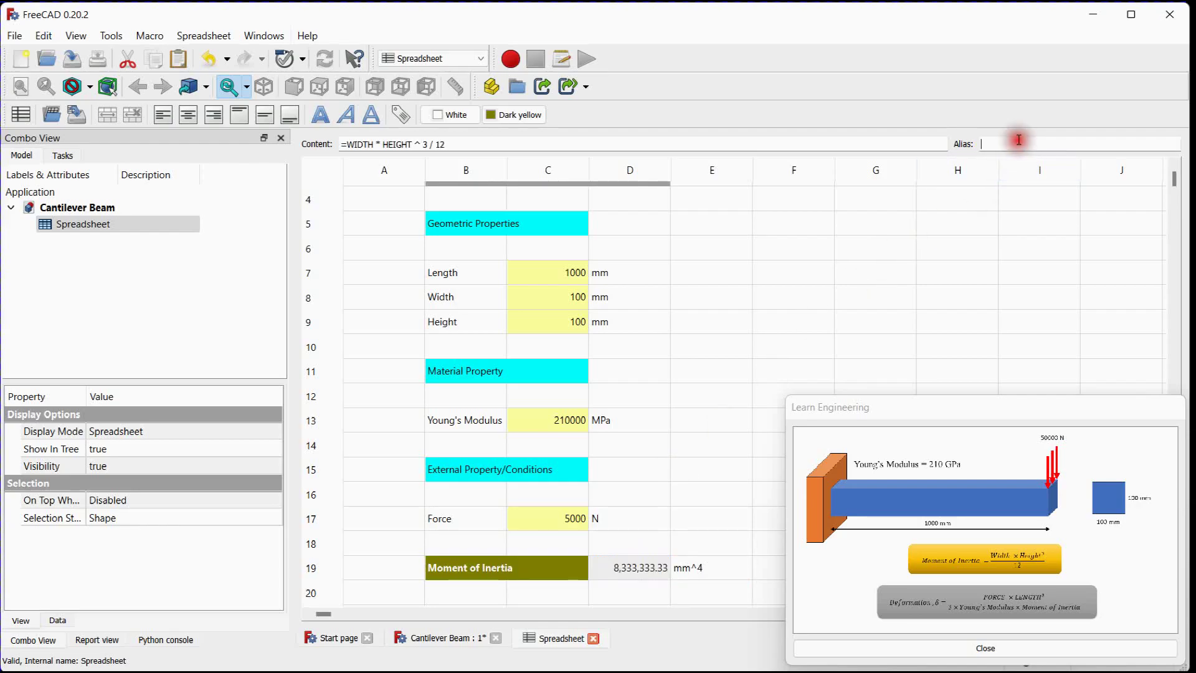
{"action": "type", "text": "MOI"}
{"action": "key", "text": "Return"}
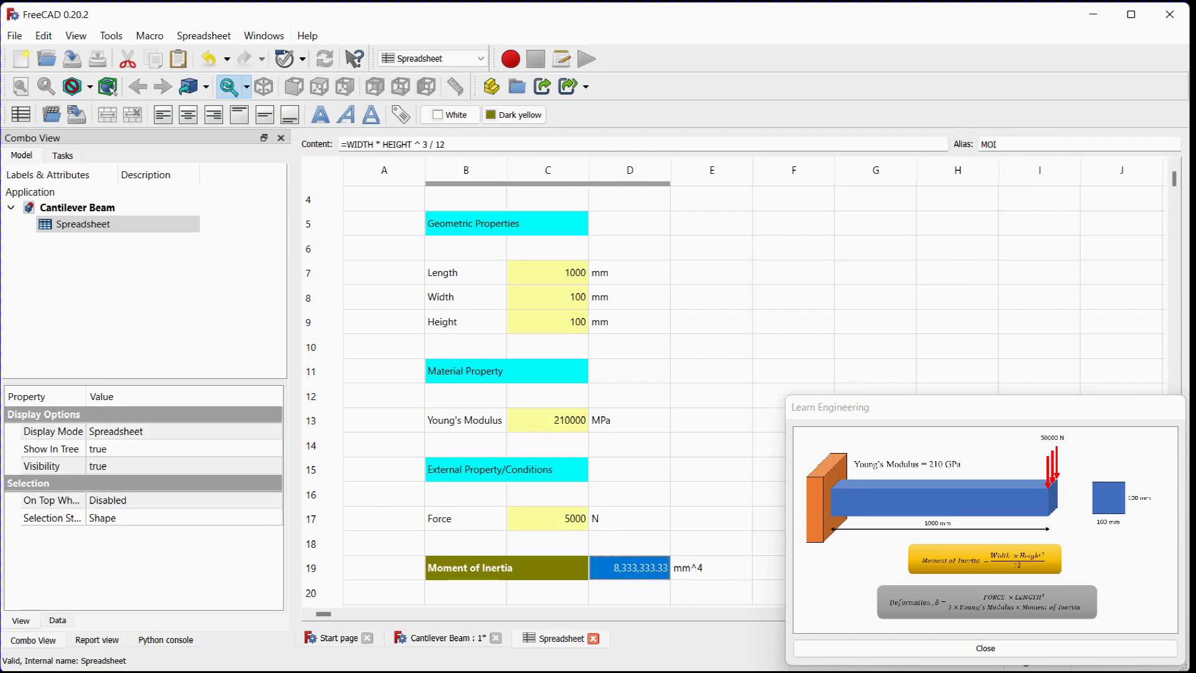
Step: Add a bold 'Deformation' heading in B20, merged across B20:C20
{"action": "left_click", "coordinate": [495, 595]}
{"action": "scroll", "coordinate": [495, 598], "scroll_direction": "down", "scroll_amount": 1}
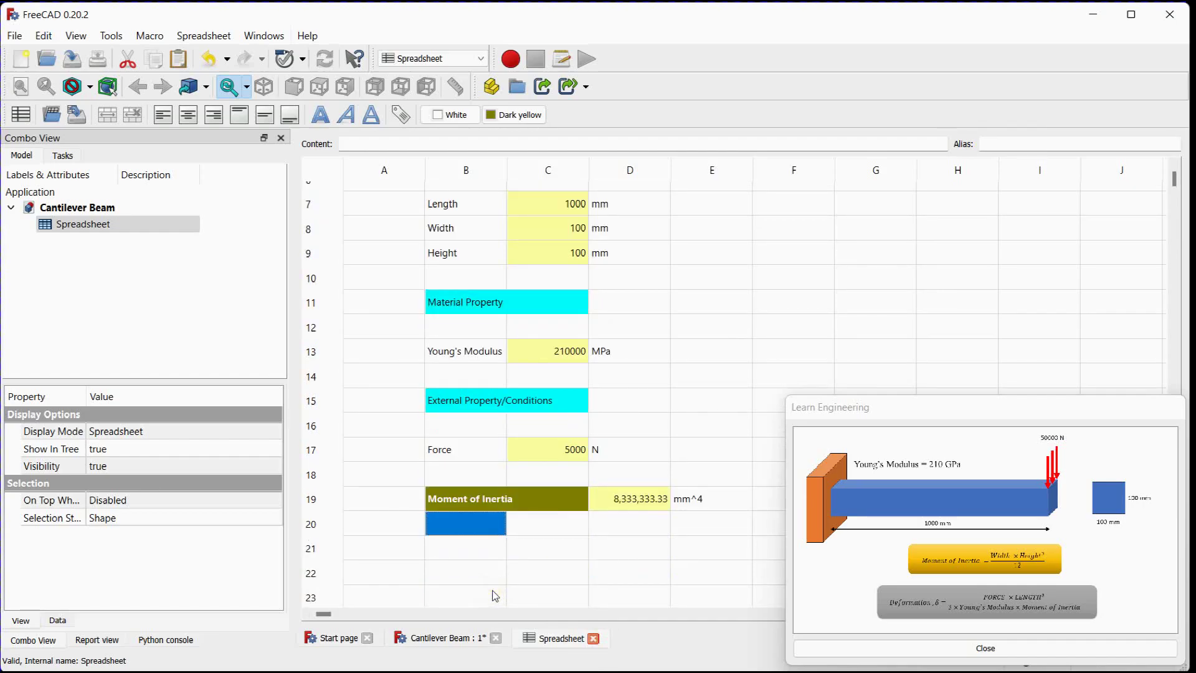
{"action": "type", "text": "Defor"}
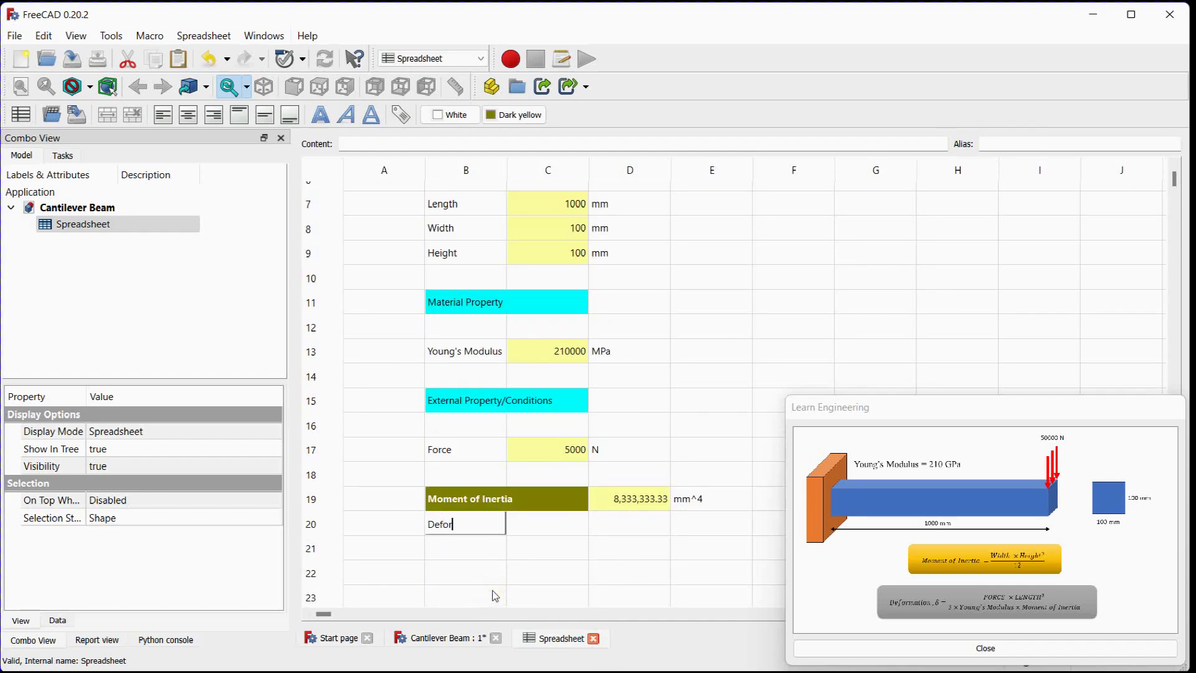
{"action": "type", "text": "mation"}
{"action": "left_click", "coordinate": [495, 595]}
{"action": "left_click_drag", "start_coordinate": [493, 528], "coordinate": [523, 528]}
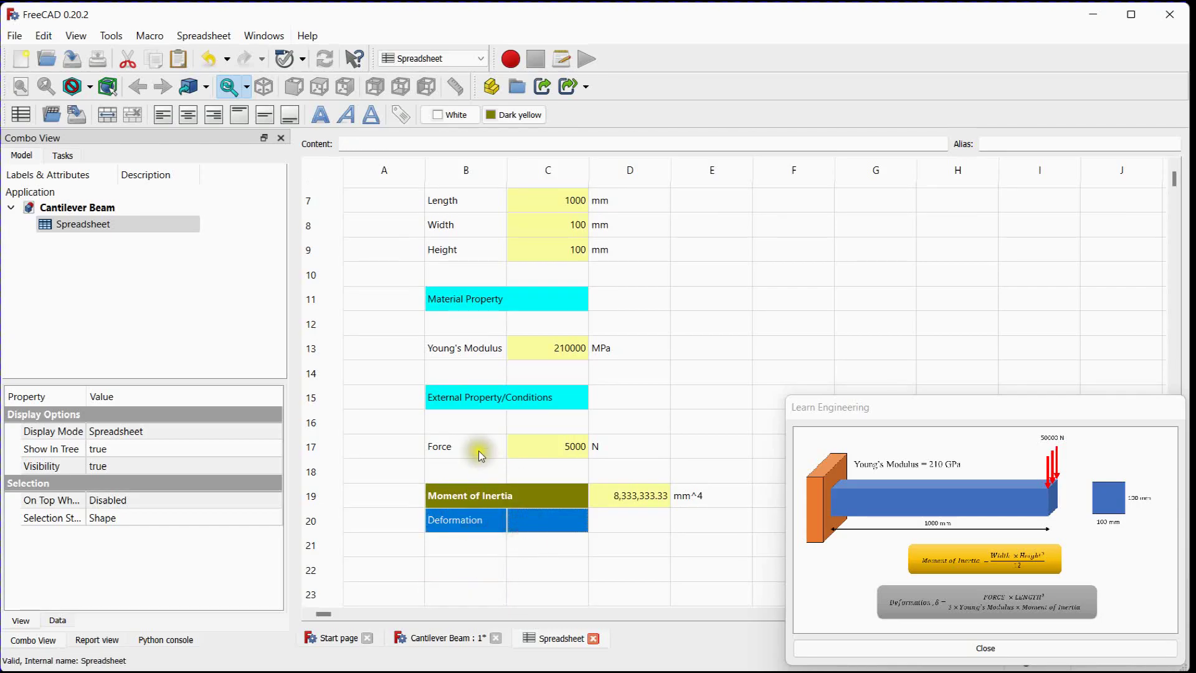
{"action": "left_click", "coordinate": [489, 116]}
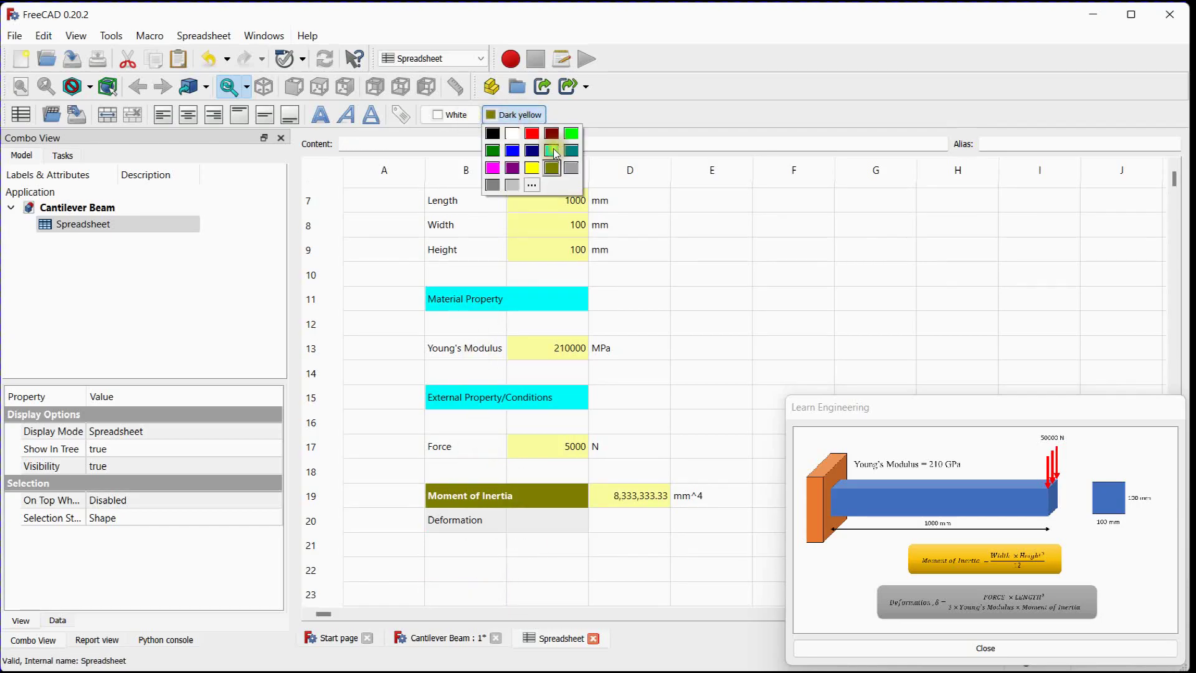
{"action": "left_click", "coordinate": [552, 168]}
{"action": "left_click", "coordinate": [451, 115]}
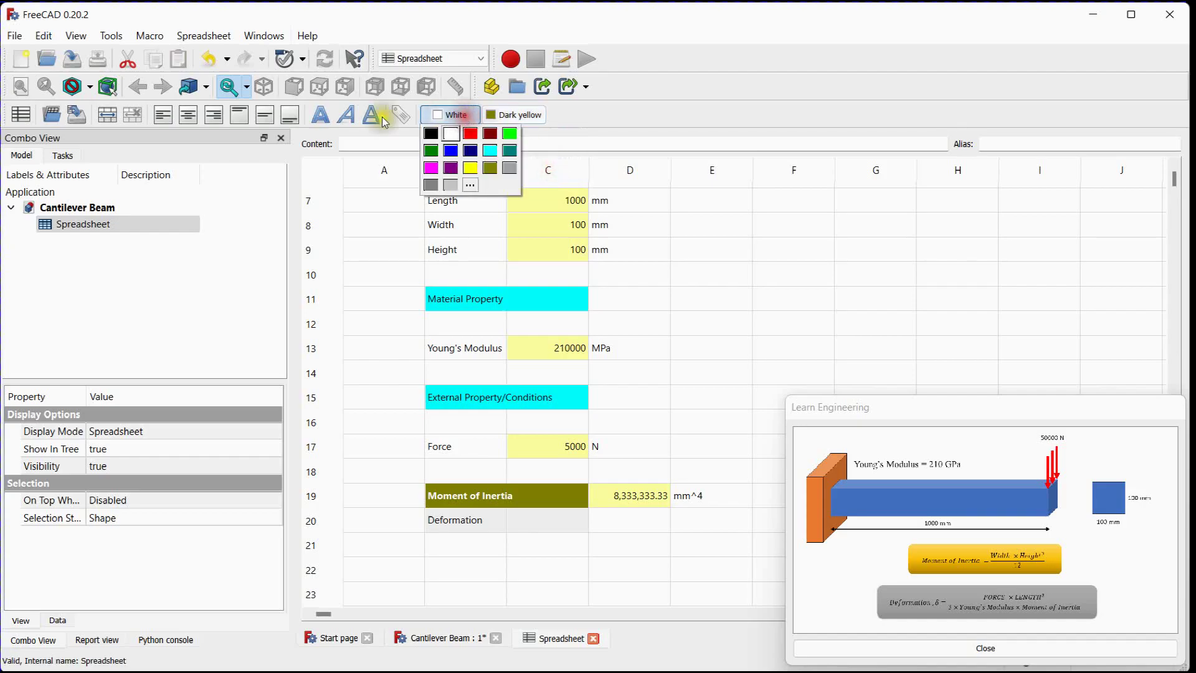
{"action": "left_click", "coordinate": [451, 134]}
{"action": "left_click", "coordinate": [320, 115]}
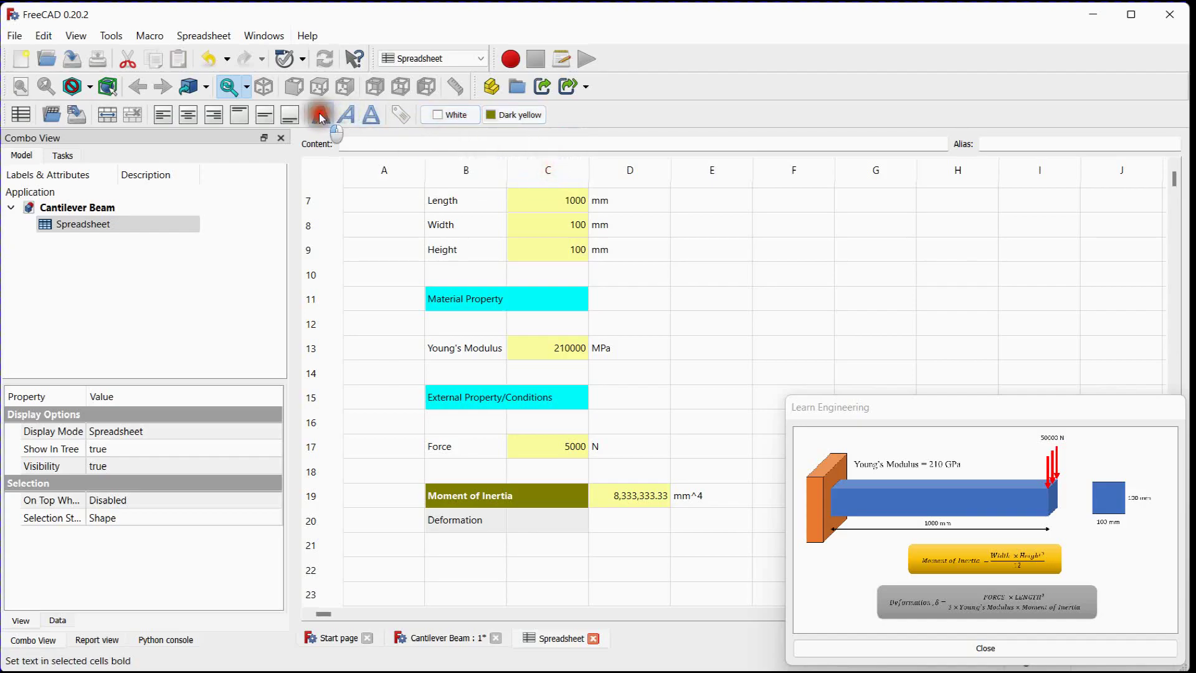
{"action": "left_click", "coordinate": [104, 119]}
Step: Type the unit mm in E20 beside the D20 result cell
{"action": "left_click", "coordinate": [652, 528]}
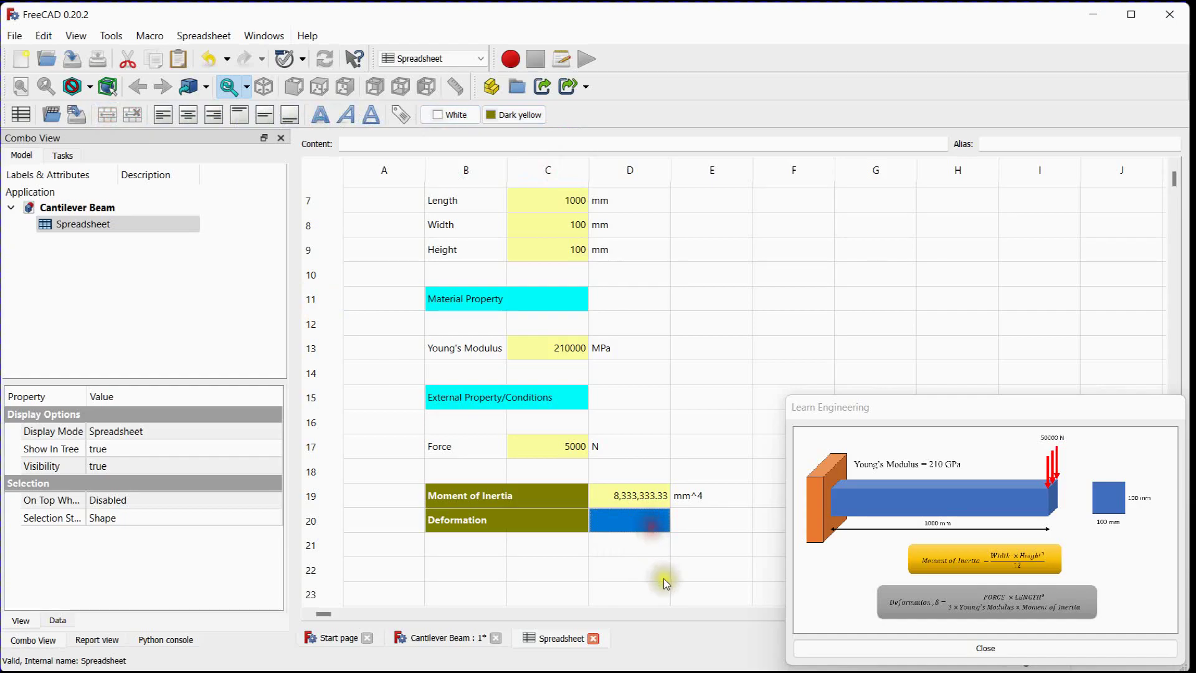
{"action": "left_click", "coordinate": [696, 522]}
{"action": "type", "text": "mm"}
{"action": "left_click", "coordinate": [639, 525]}
Step: Enter =FORCE*LENGTH^3/(3*YM*MOI) in D20, giving a 0.95 mm tip deformation
{"action": "left_click", "coordinate": [393, 143]}
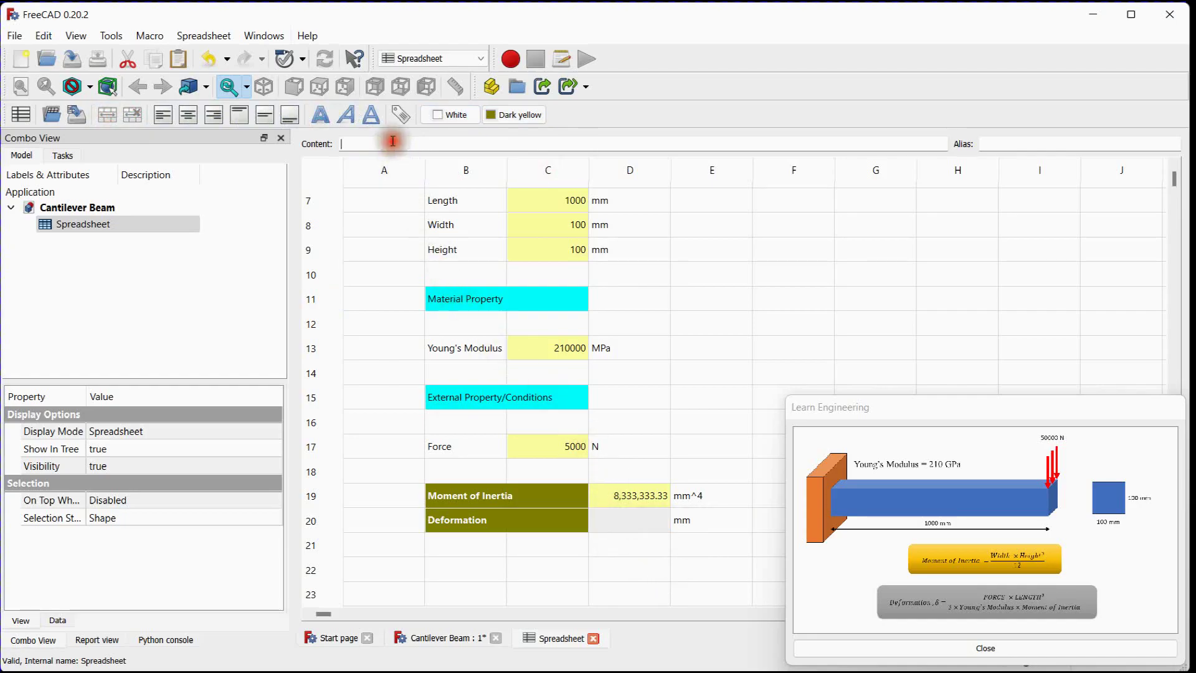
{"action": "type", "text": "=for"}
{"action": "key", "text": "Down"}
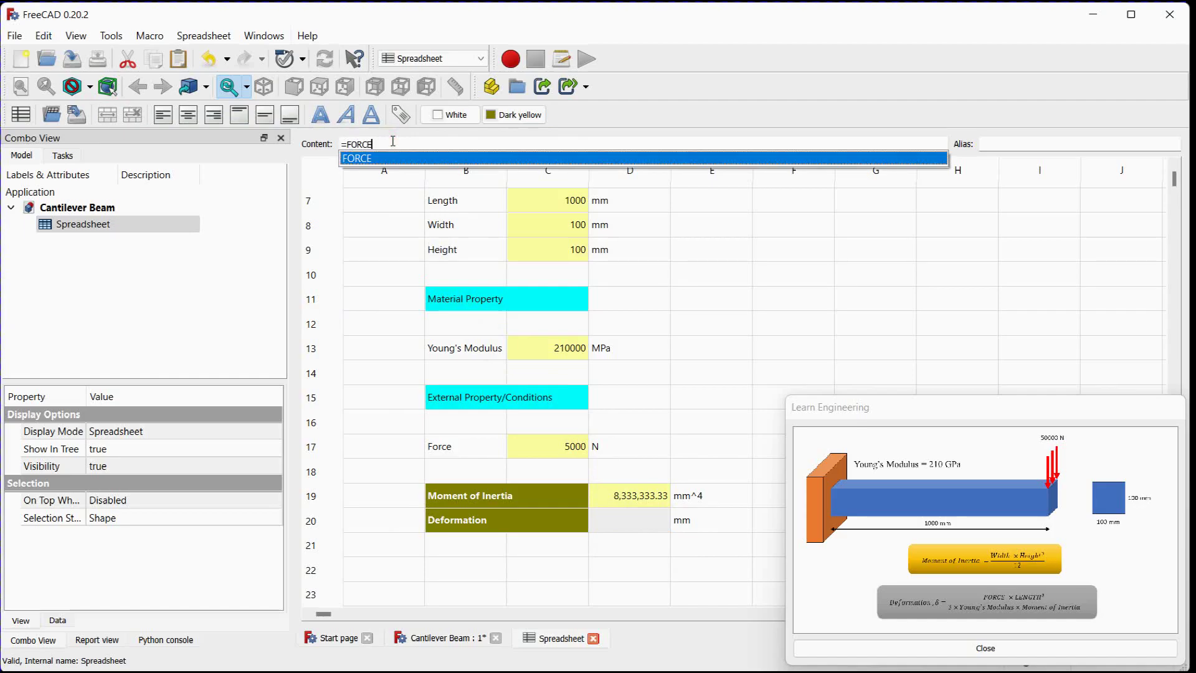
{"action": "key", "text": "Return"}
{"action": "type", "text": "*"}
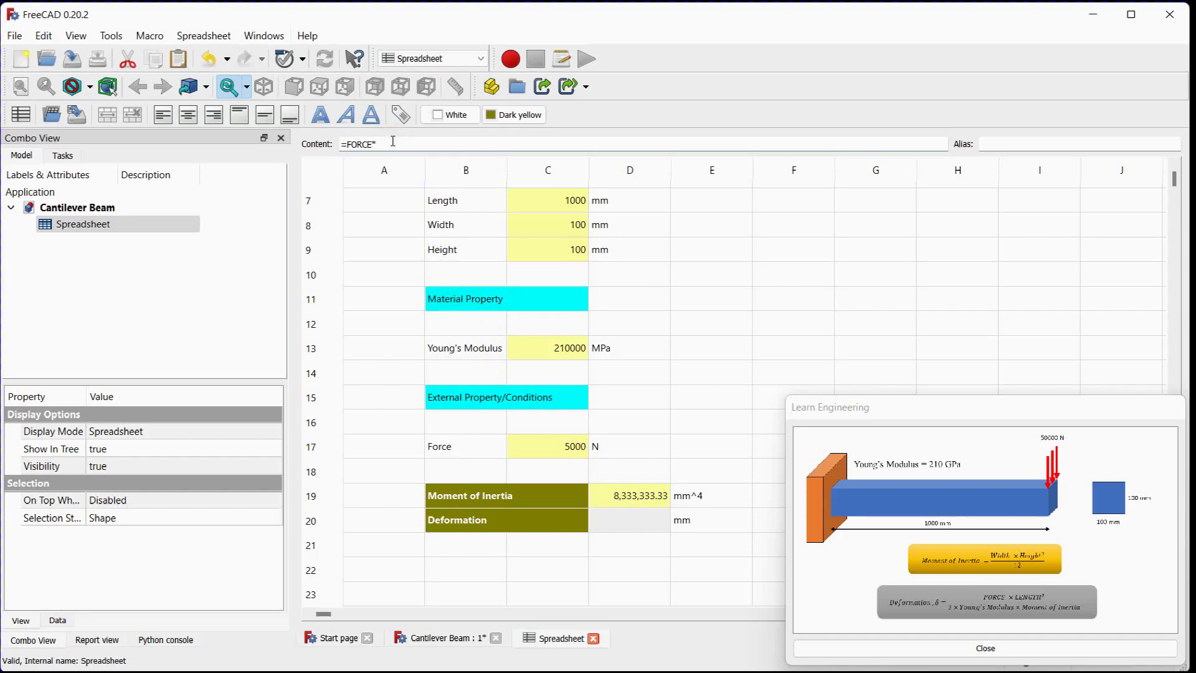
{"action": "type", "text": "le"}
{"action": "key", "text": "Down"}
{"action": "key", "text": "Down"}
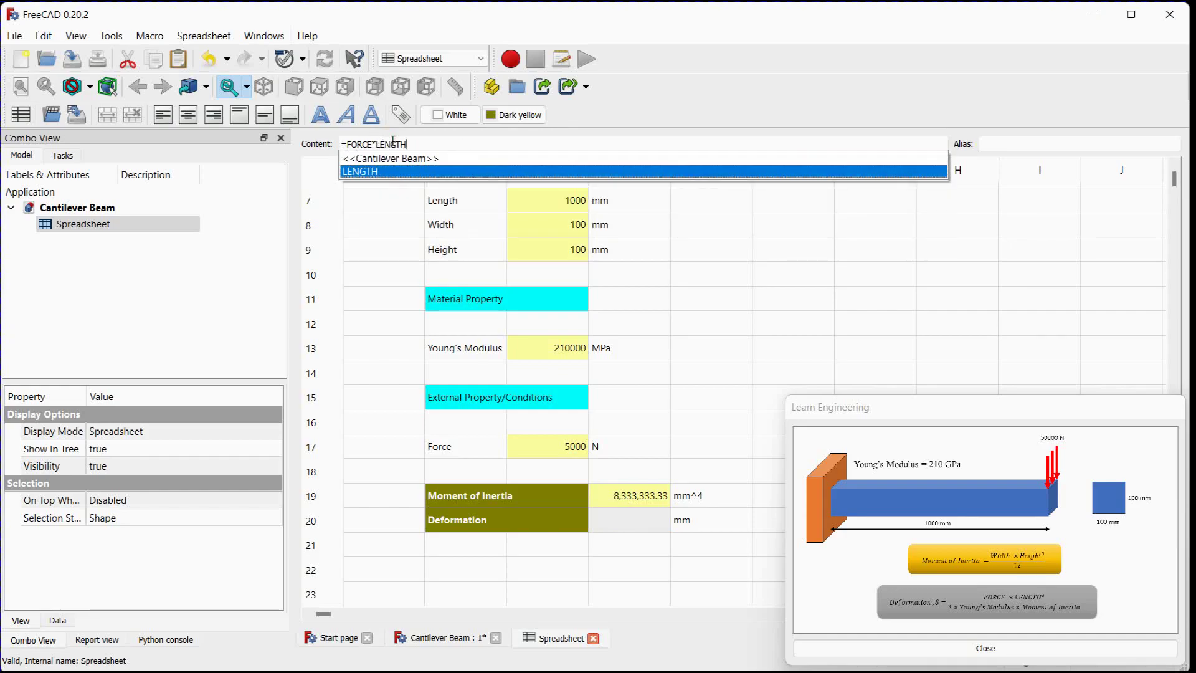
{"action": "key", "text": "Return"}
{"action": "type", "text": "^3/(3"}
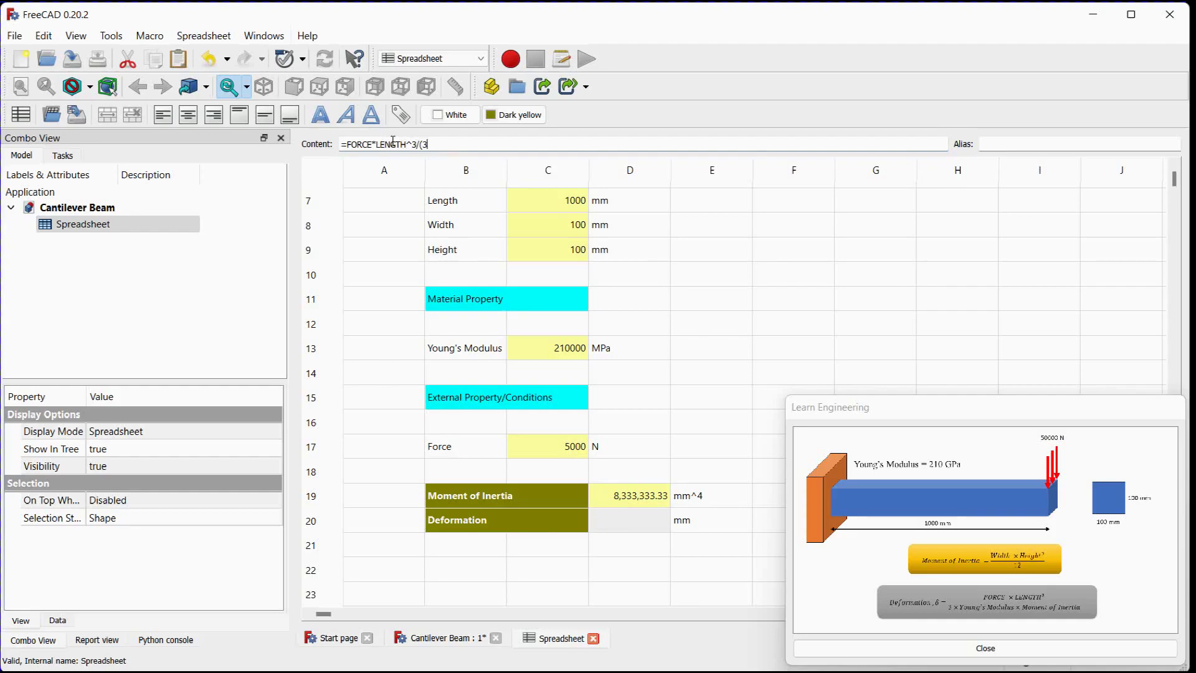
{"action": "type", "text": "*ym"}
{"action": "key", "text": "Down"}
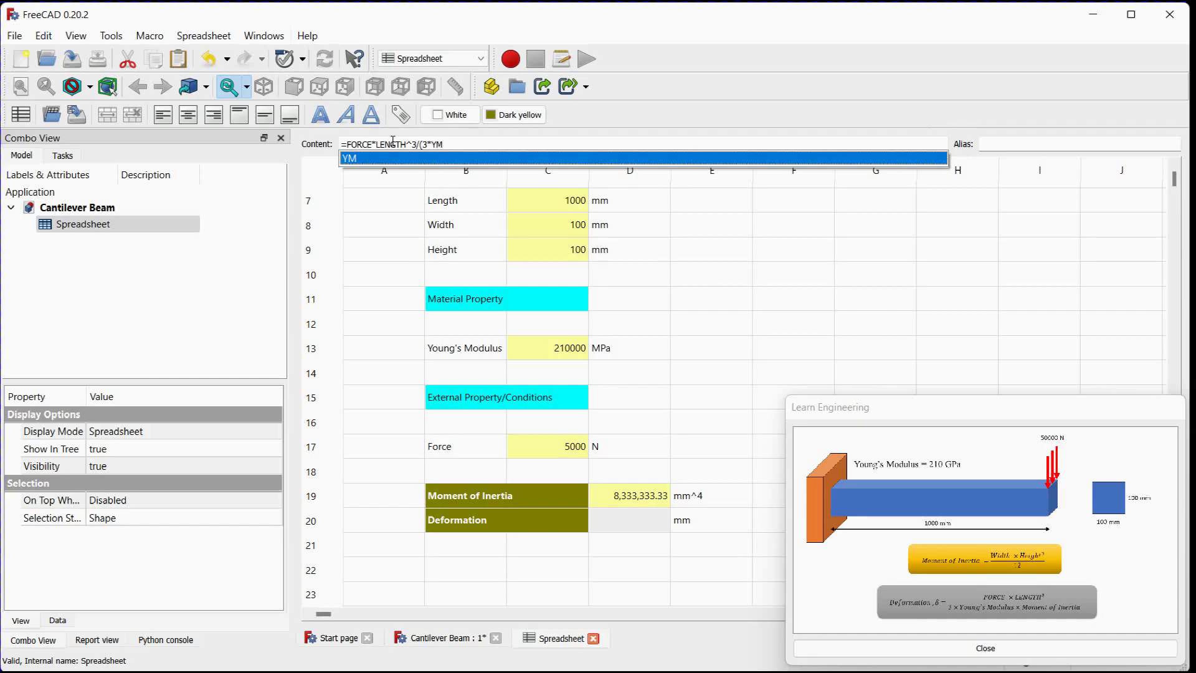
{"action": "type", "text": "*"}
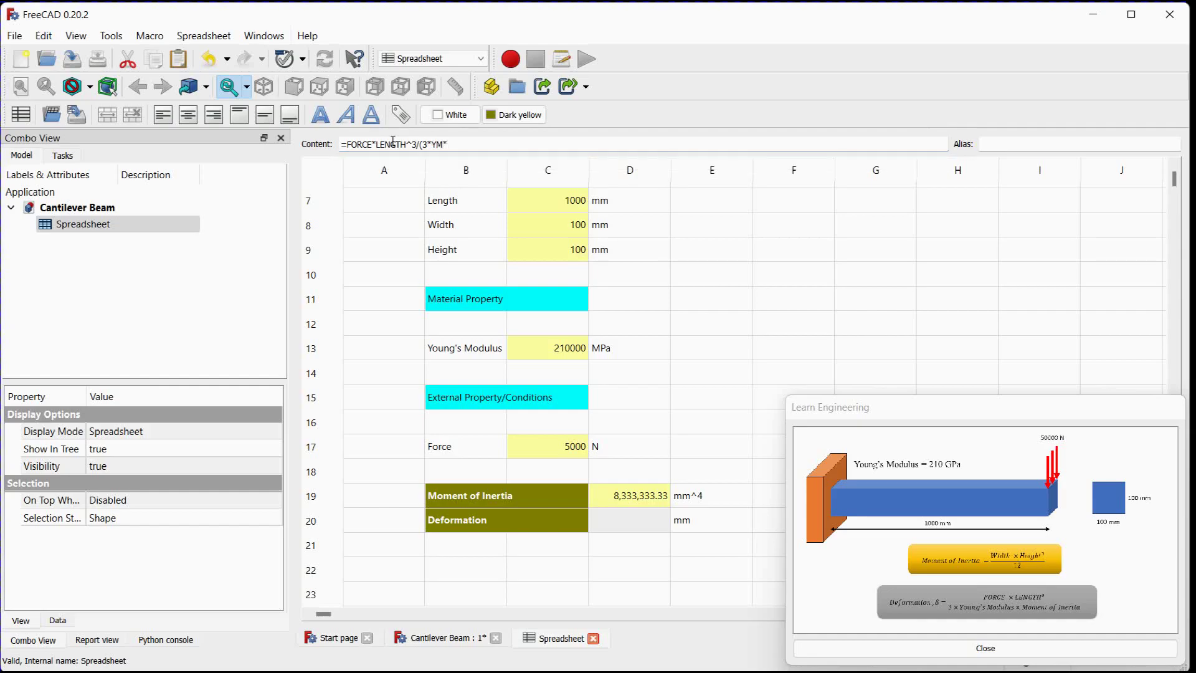
{"action": "type", "text": "mo"}
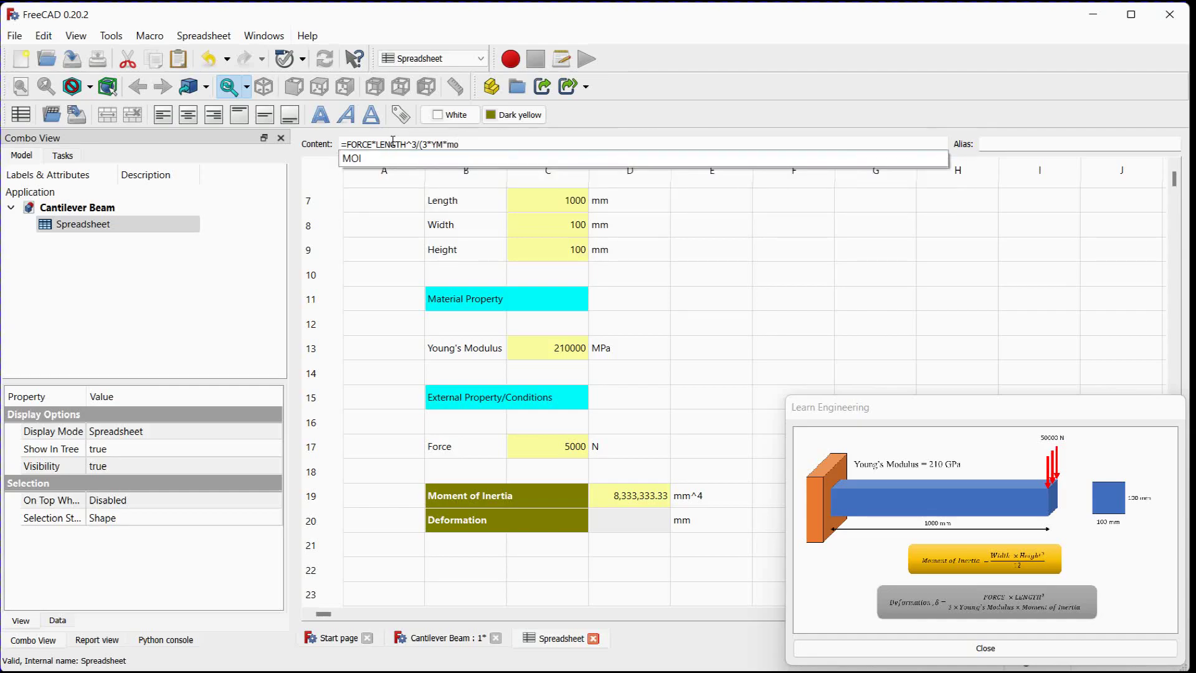
{"action": "key", "text": "Down"}
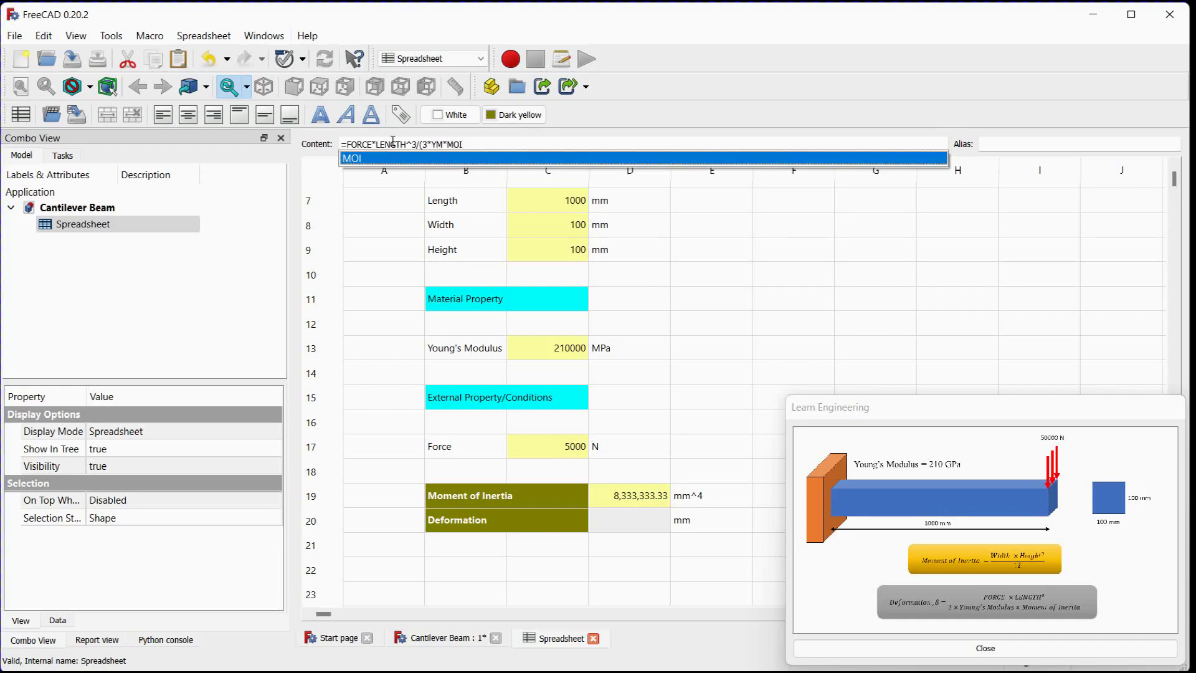
{"action": "type", "text": ")"}
{"action": "key", "text": "Return"}
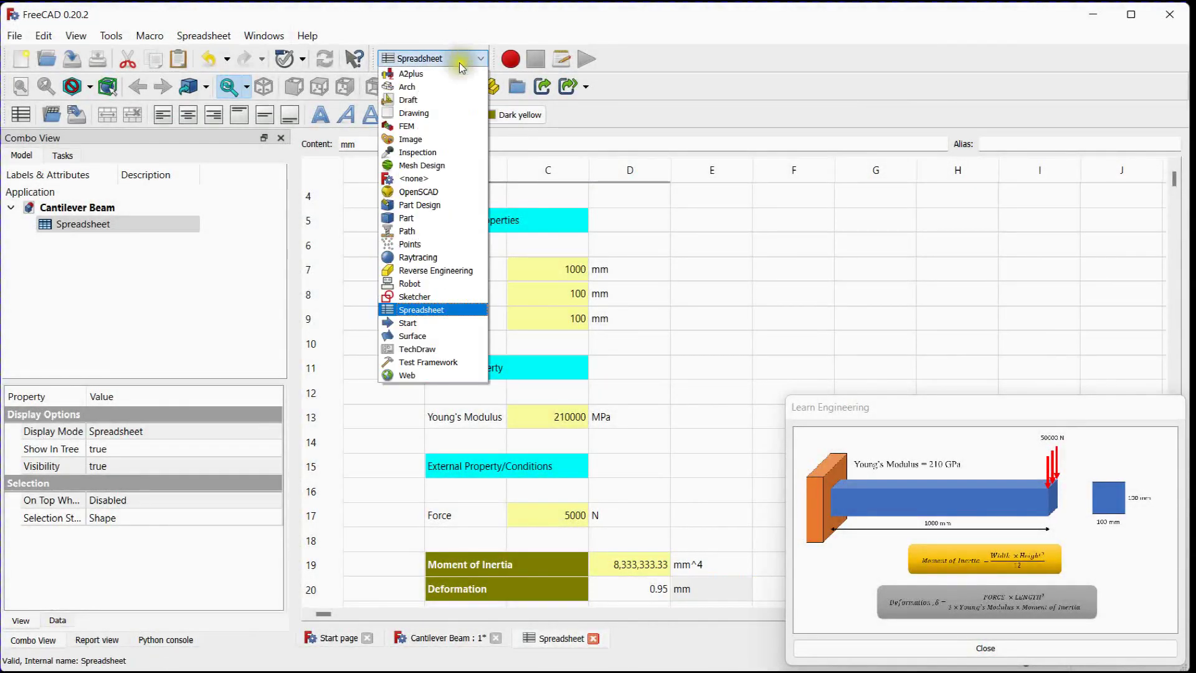
Step: Create a 10 mm Part workbench Cube in the Cantilever Beam document and open its box parameters
{"action": "left_click", "coordinate": [434, 218]}
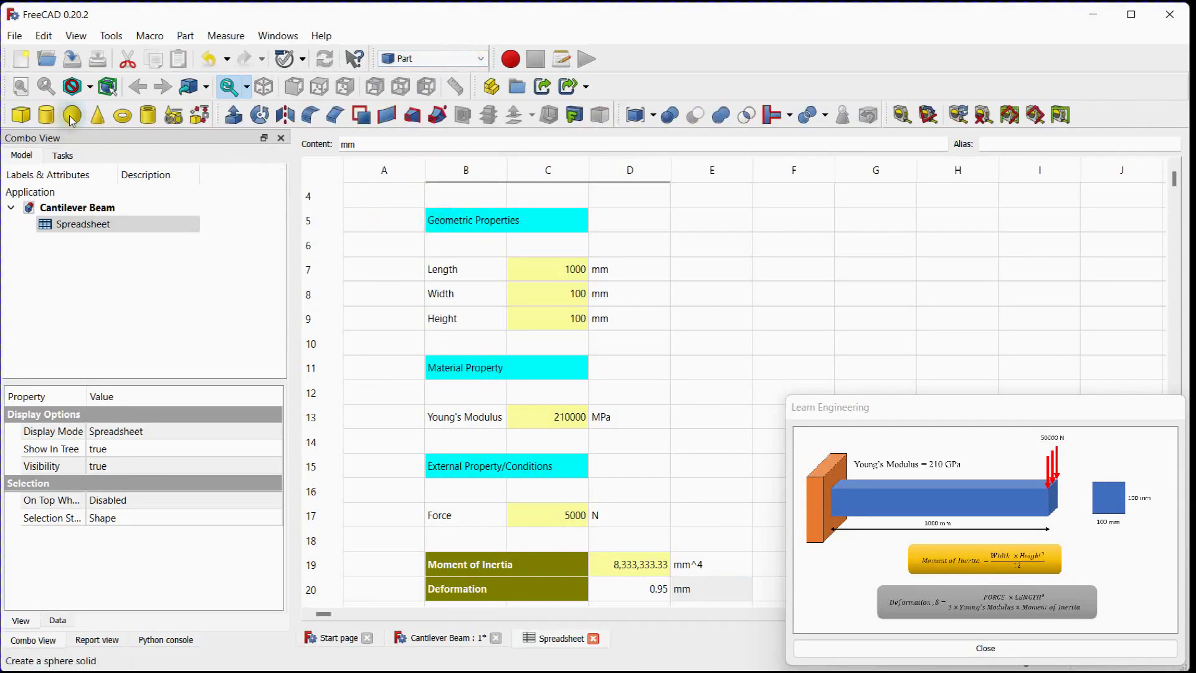
{"action": "left_click", "coordinate": [19, 114]}
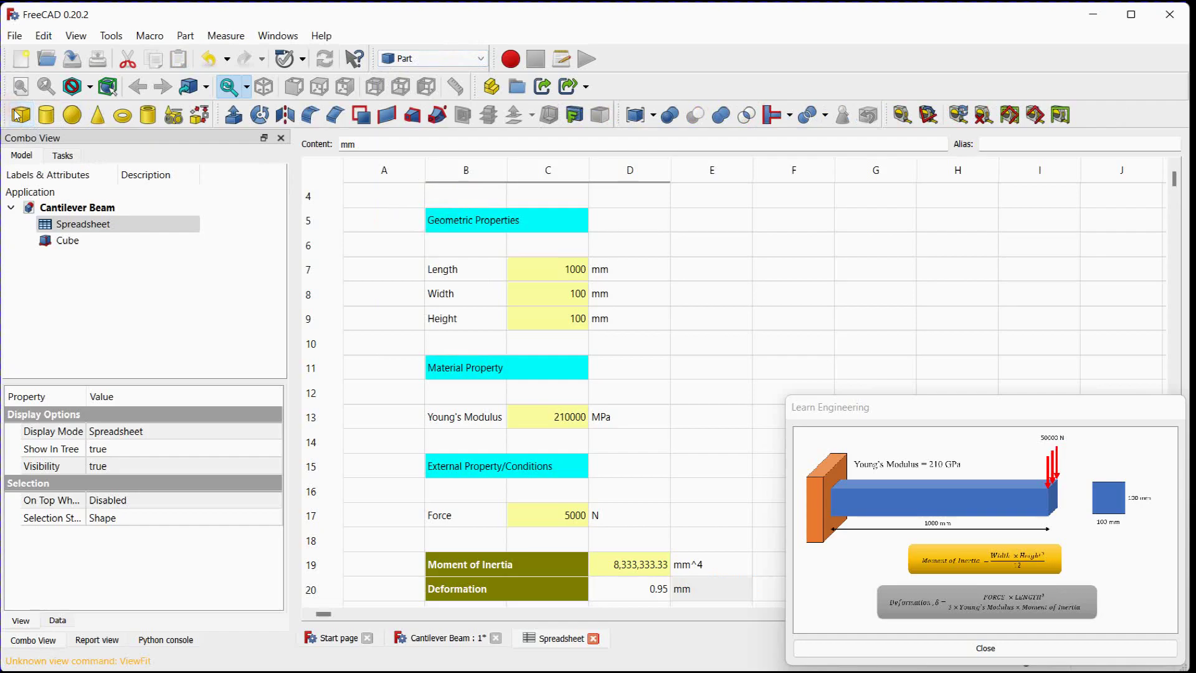
{"action": "double_click", "coordinate": [69, 241]}
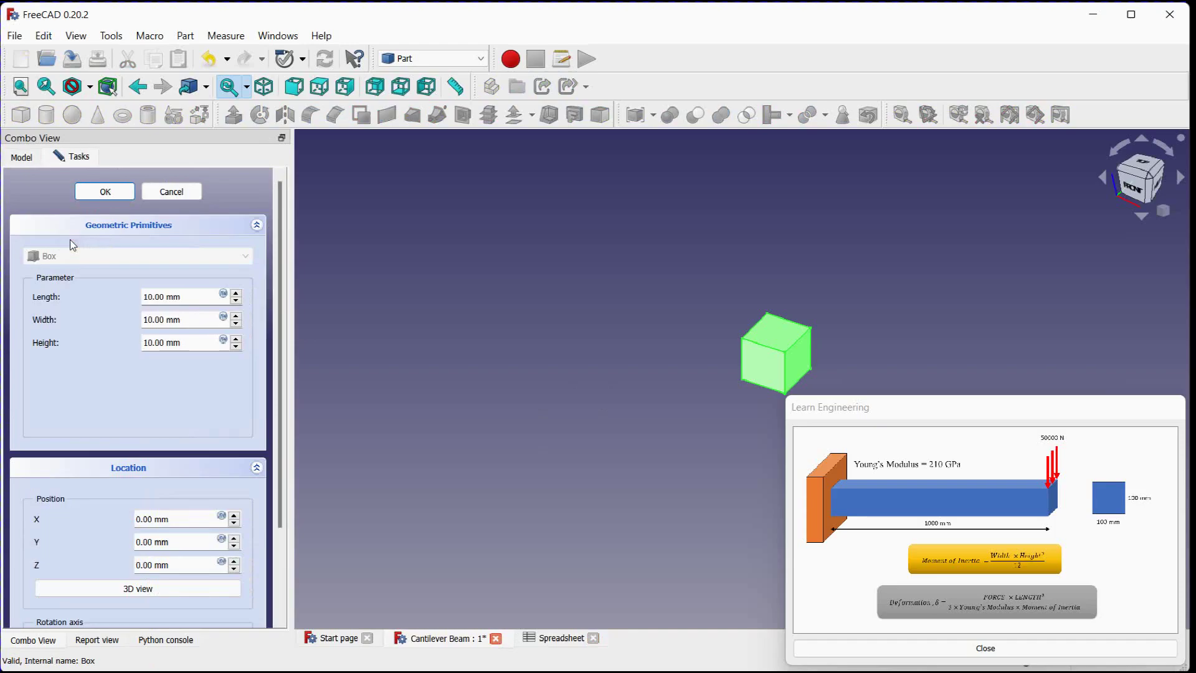
Step: Drive the box Length with the expression Spreadsheet.LENGTH
{"action": "left_click", "coordinate": [222, 294]}
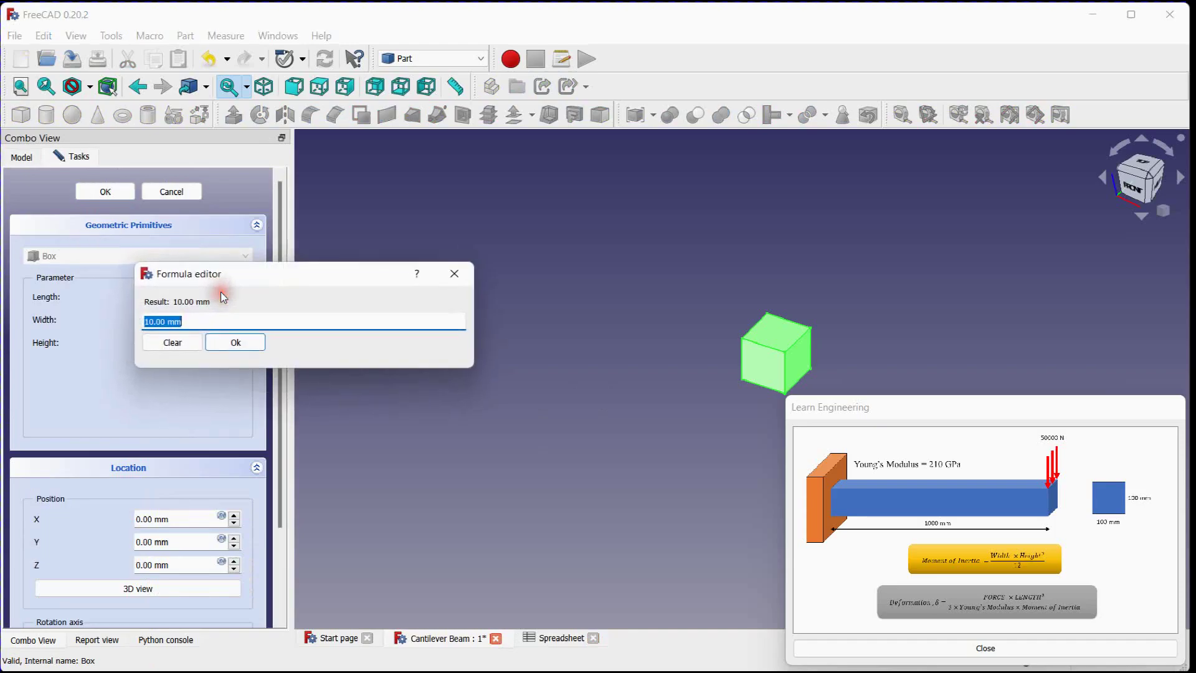
{"action": "type", "text": "sp"}
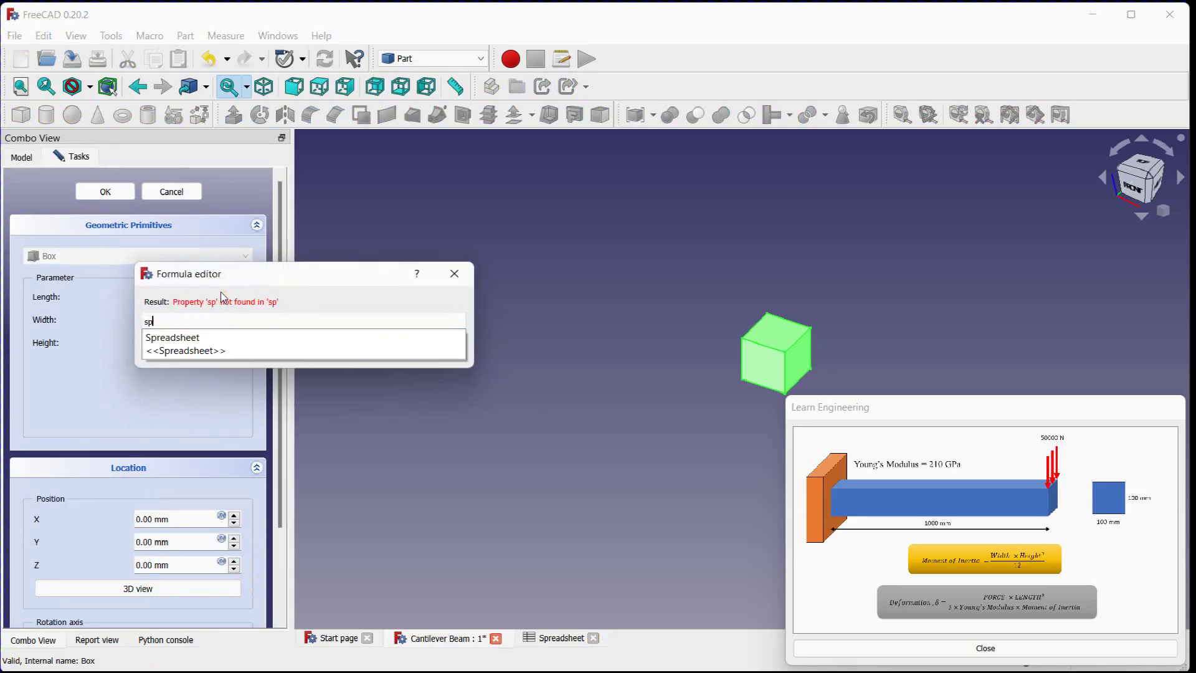
{"action": "key", "text": "Down"}
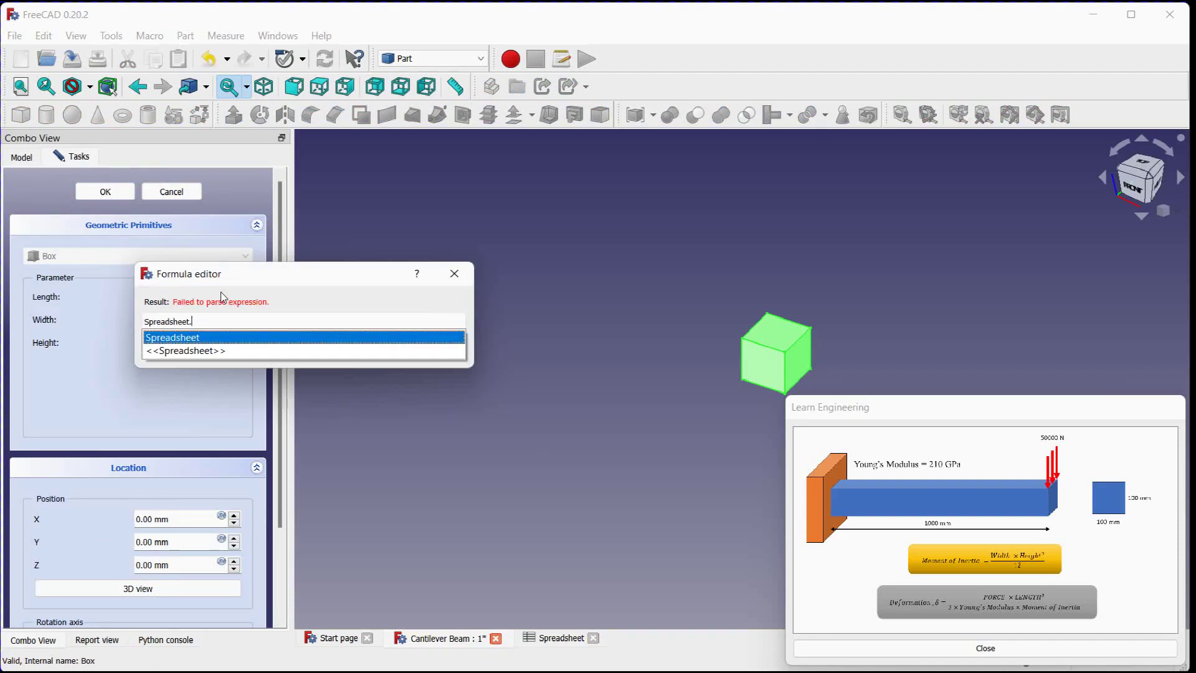
{"action": "type", "text": "le"}
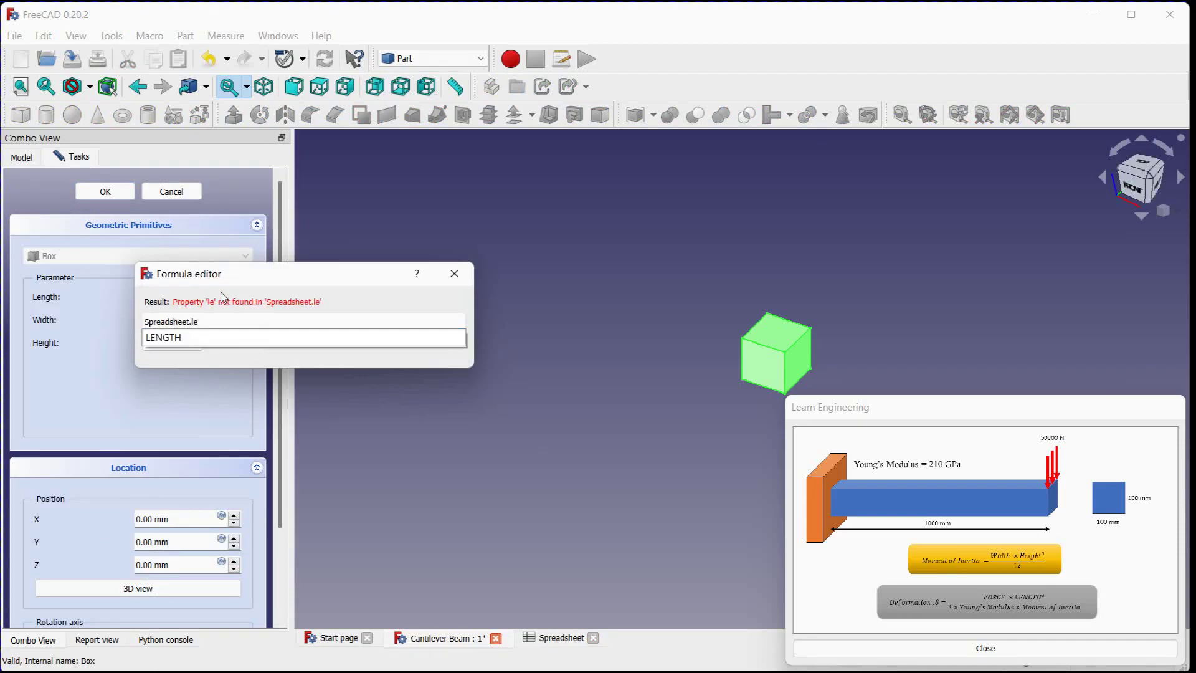
{"action": "key", "text": "Down"}
{"action": "key", "text": "Return"}
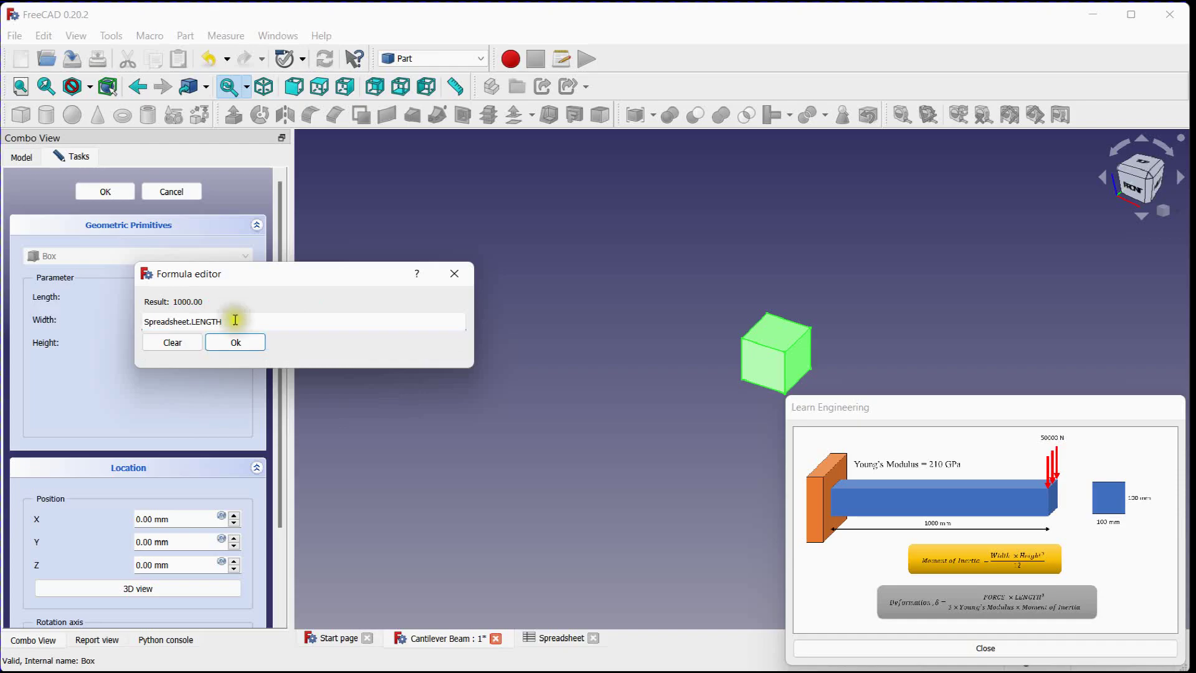
{"action": "left_click", "coordinate": [239, 341]}
{"action": "scroll", "coordinate": [492, 252], "scroll_direction": "down", "scroll_amount": 3}
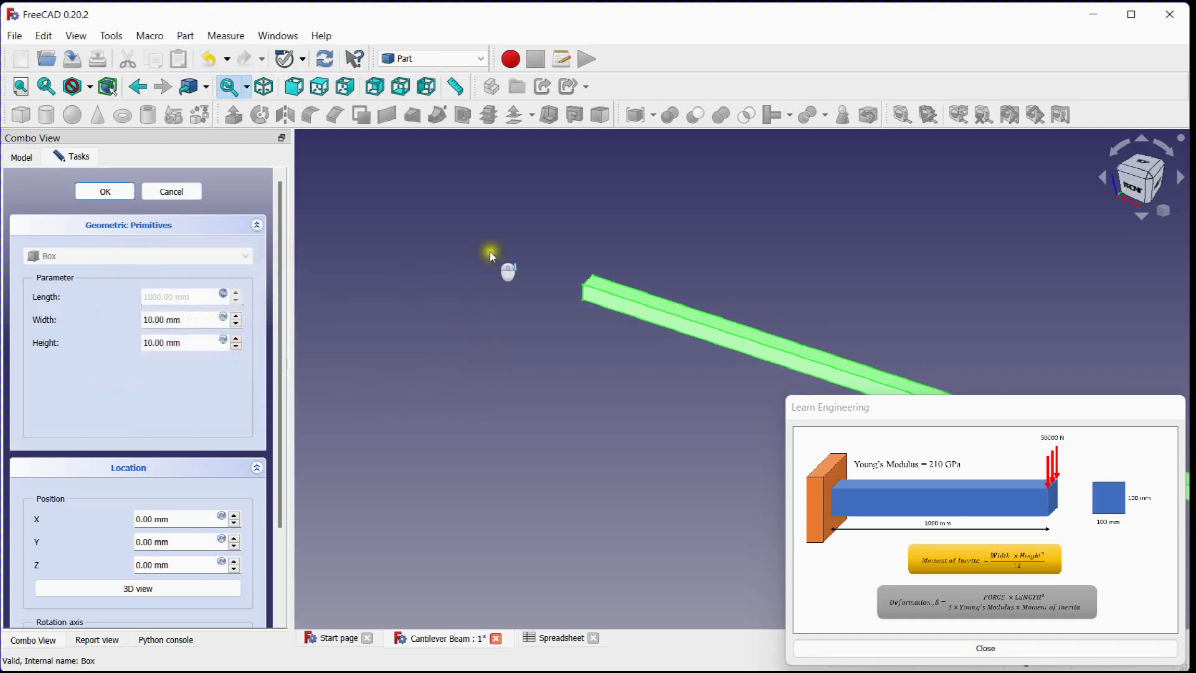
{"action": "scroll", "coordinate": [486, 253], "scroll_direction": "up", "scroll_amount": 3}
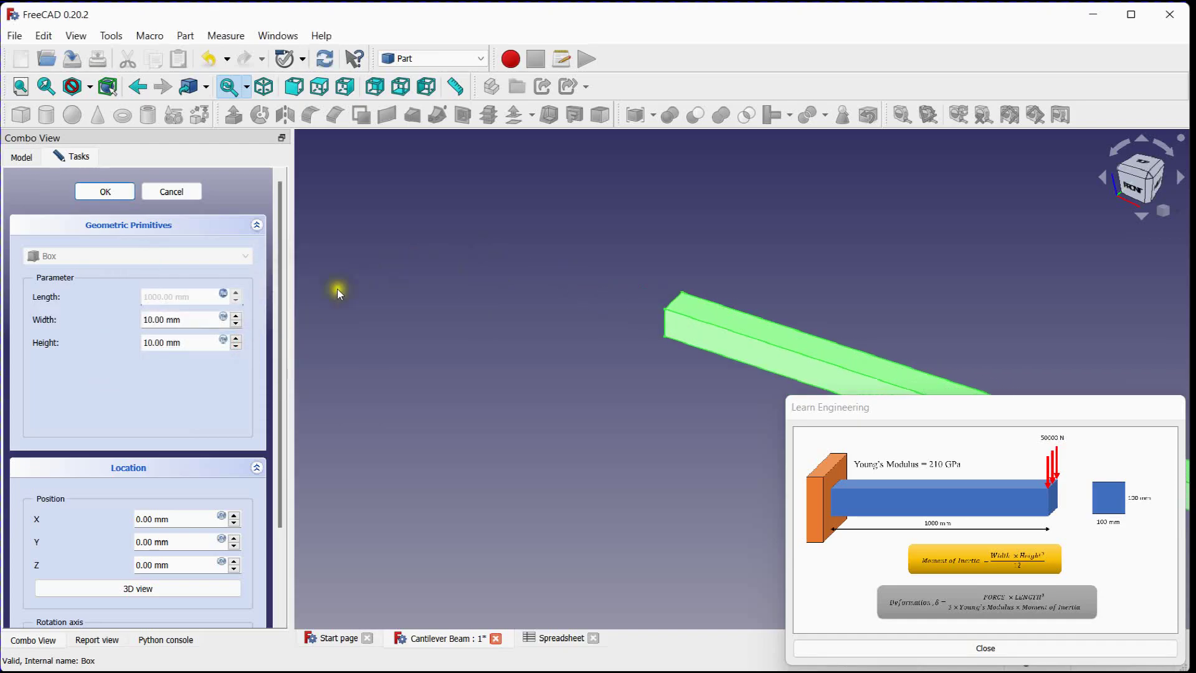
Step: Drive the box Width with the expression Spreadsheet.WIDTH
{"action": "left_click", "coordinate": [227, 316]}
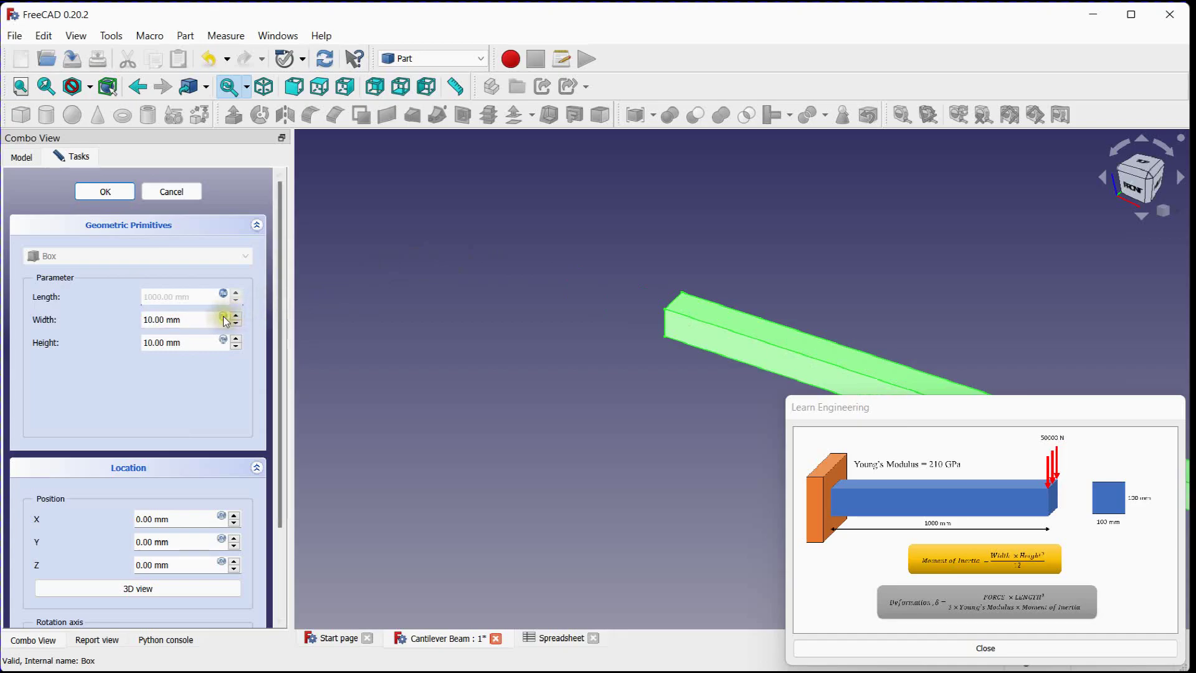
{"action": "type", "text": "sp"}
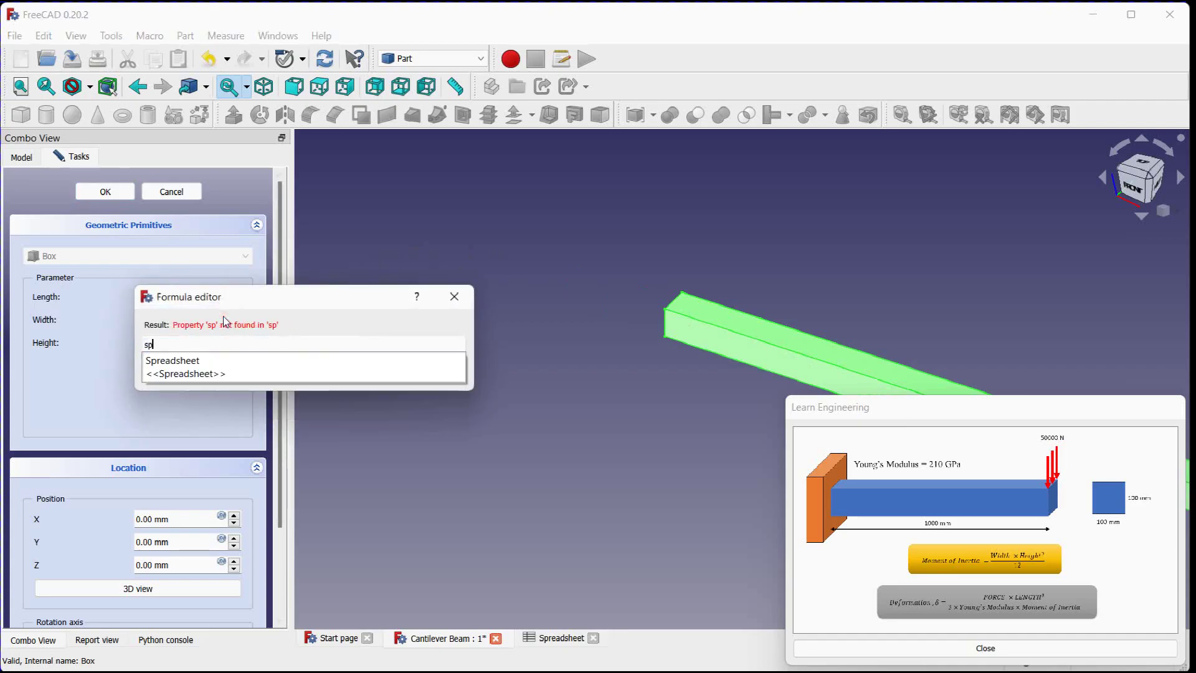
{"action": "key", "text": "Down"}
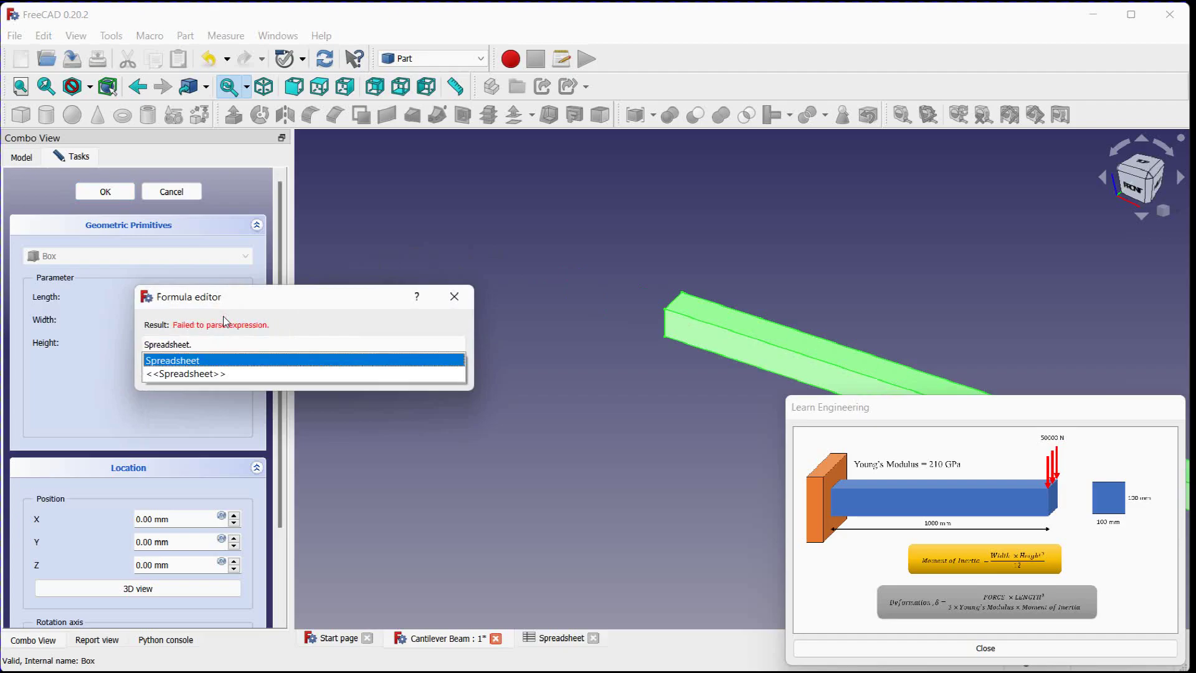
{"action": "type", "text": "wid"}
{"action": "key", "text": "Down"}
{"action": "key", "text": "Down"}
{"action": "key", "text": "Return"}
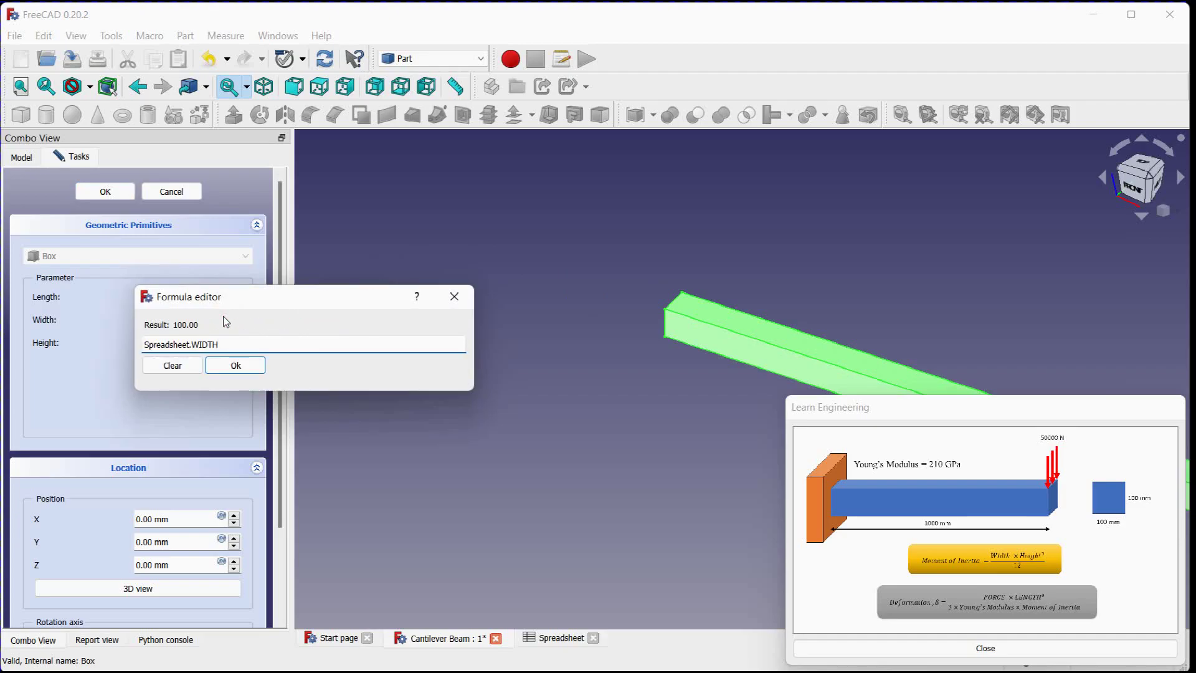
{"action": "left_click", "coordinate": [235, 365]}
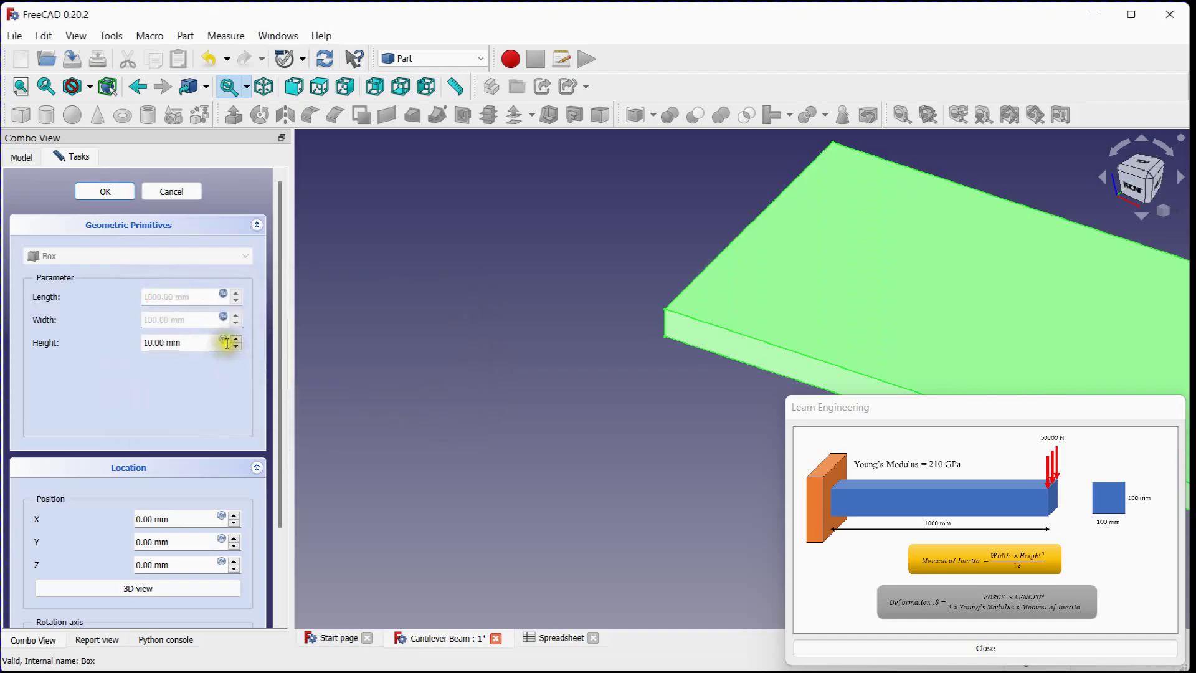
Step: Drive the box Height with Spreadsheet.HEIGHT and confirm the 1000×100×100 mm beam
{"action": "left_click", "coordinate": [224, 341]}
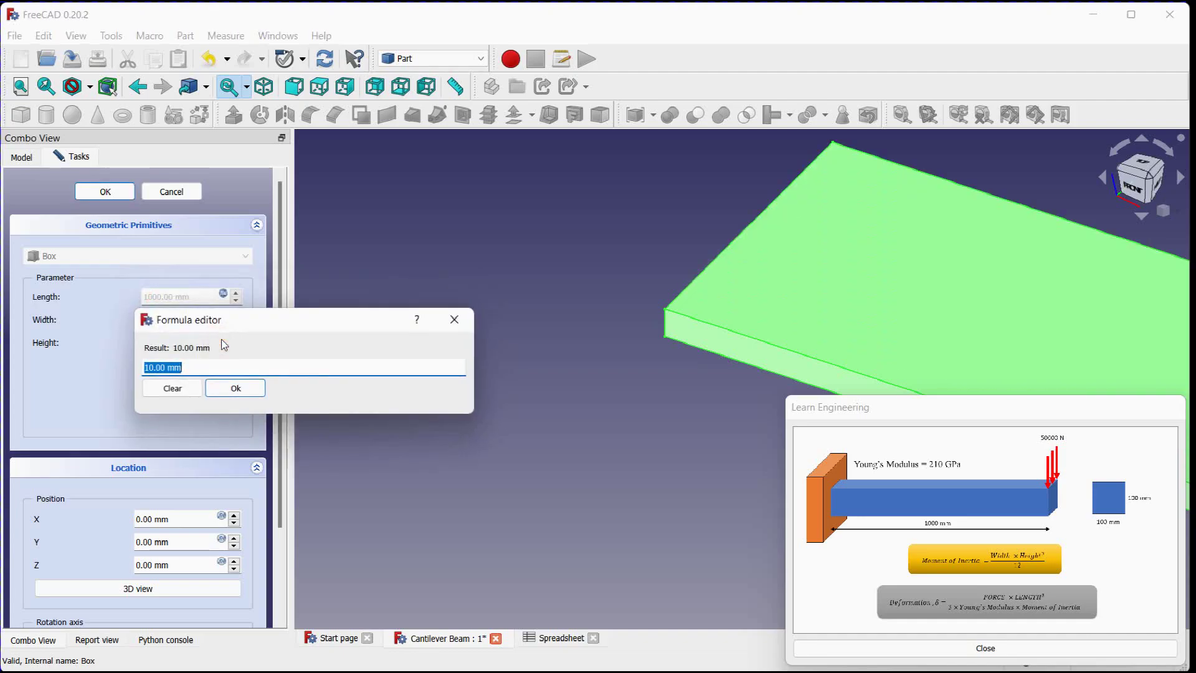
{"action": "type", "text": "sp"}
{"action": "key", "text": "Down"}
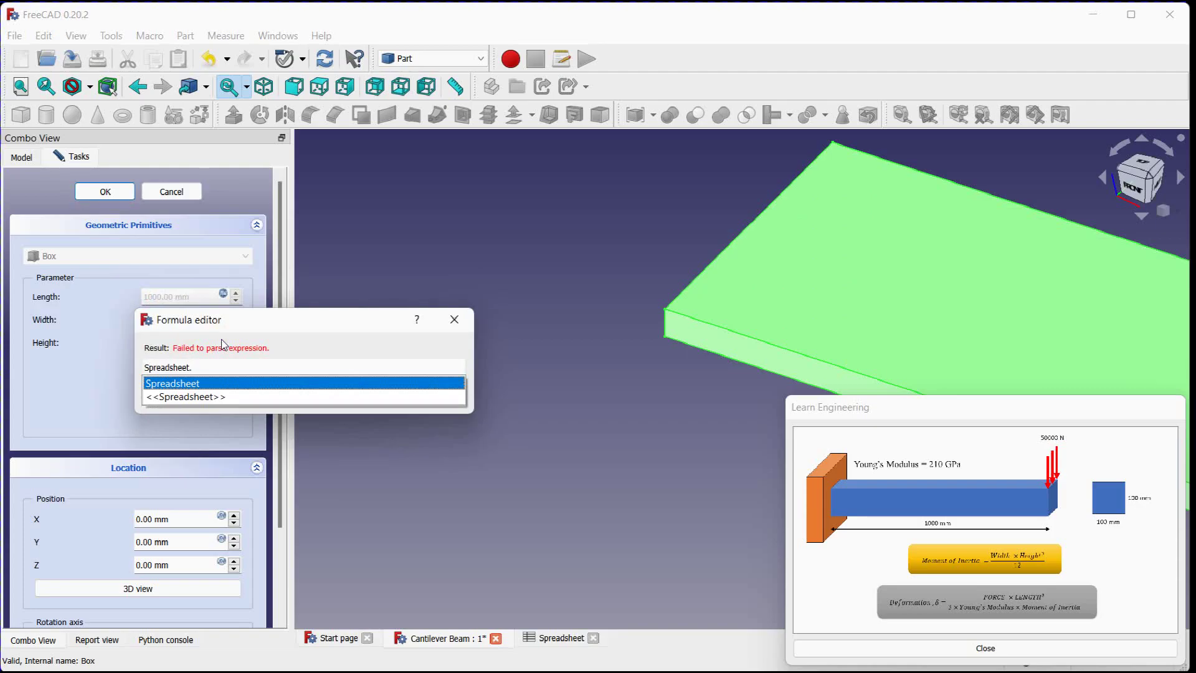
{"action": "type", "text": "."}
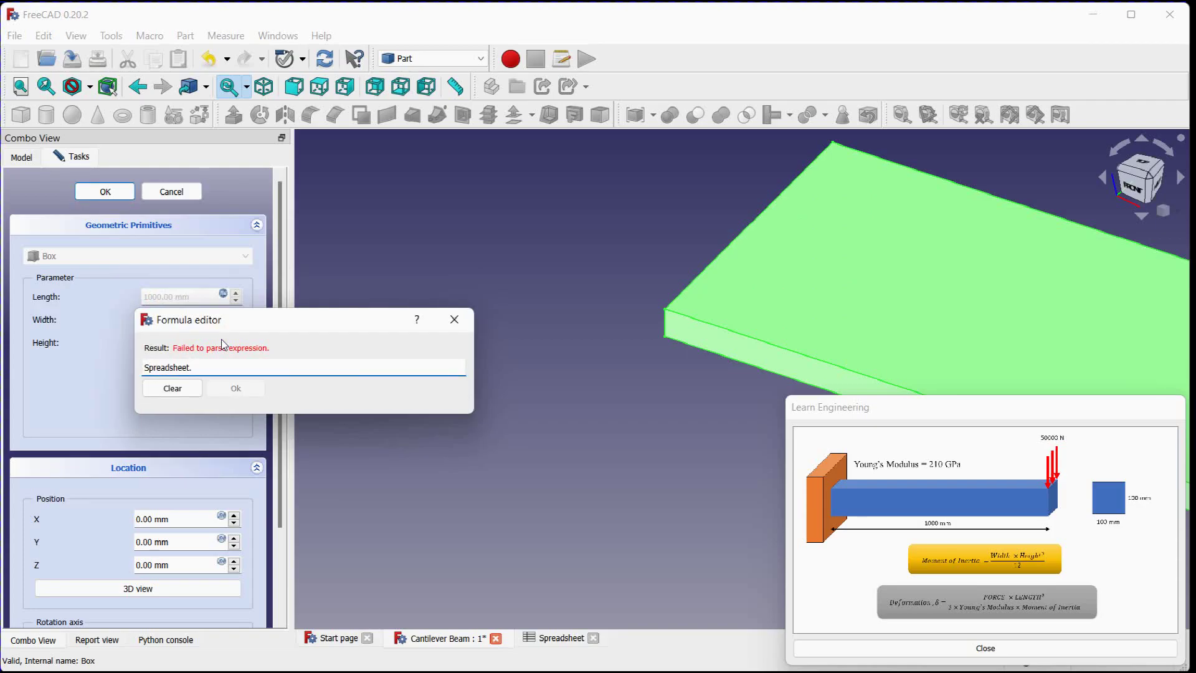
{"action": "type", "text": "he"}
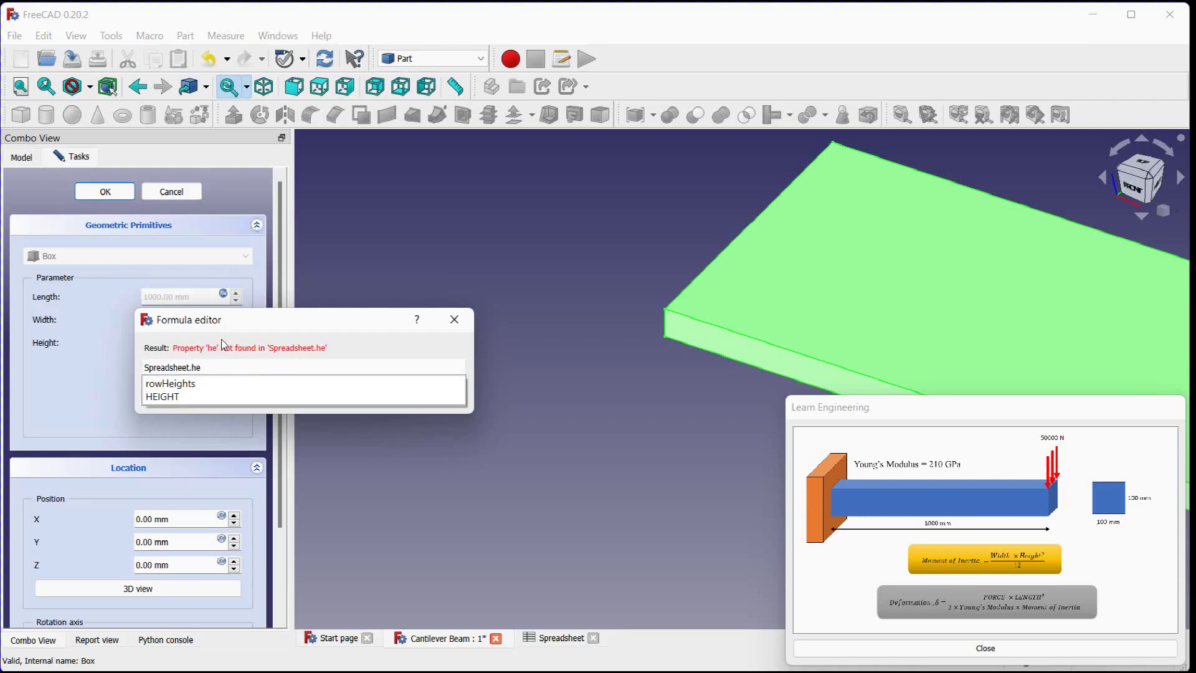
{"action": "key", "text": "Down"}
{"action": "key", "text": "Down"}
{"action": "key", "text": "Return"}
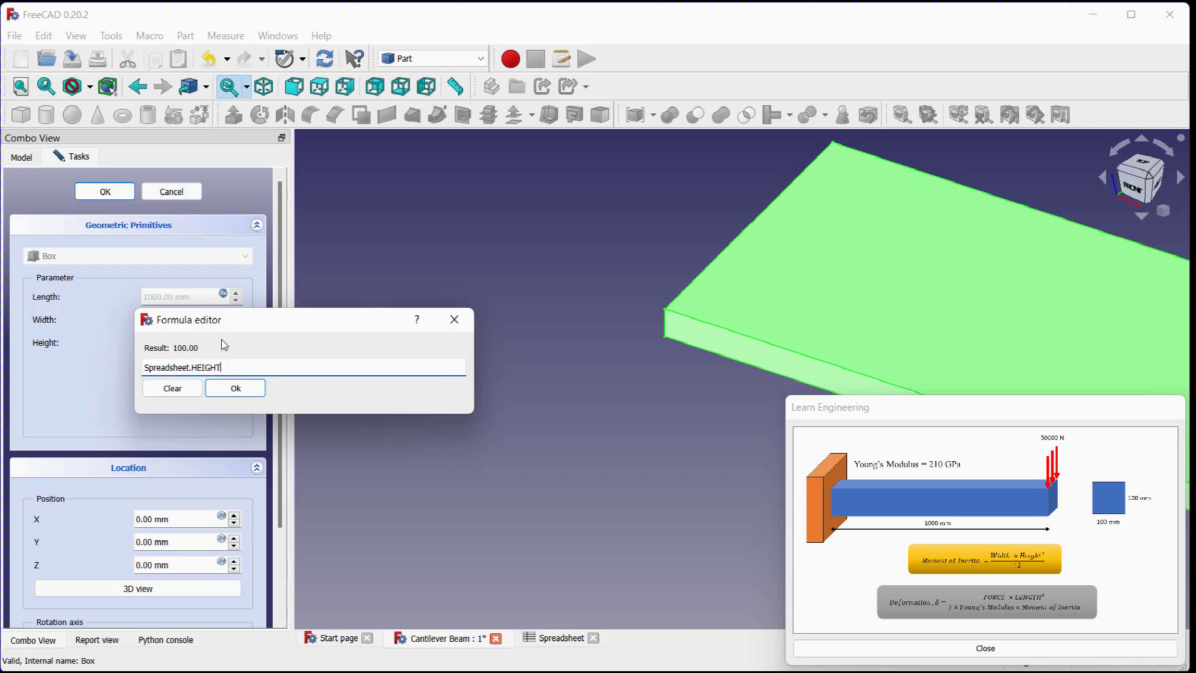
{"action": "left_click", "coordinate": [234, 389]}
{"action": "scroll", "coordinate": [521, 382], "scroll_direction": "up", "scroll_amount": 2}
{"action": "scroll", "coordinate": [521, 381], "scroll_direction": "down", "scroll_amount": 3}
{"action": "left_click", "coordinate": [119, 191]}
{"action": "scroll", "coordinate": [563, 243], "scroll_direction": "down", "scroll_amount": 2}
{"action": "scroll", "coordinate": [768, 289], "scroll_direction": "up", "scroll_amount": 3}
{"action": "left_click", "coordinate": [623, 244]}
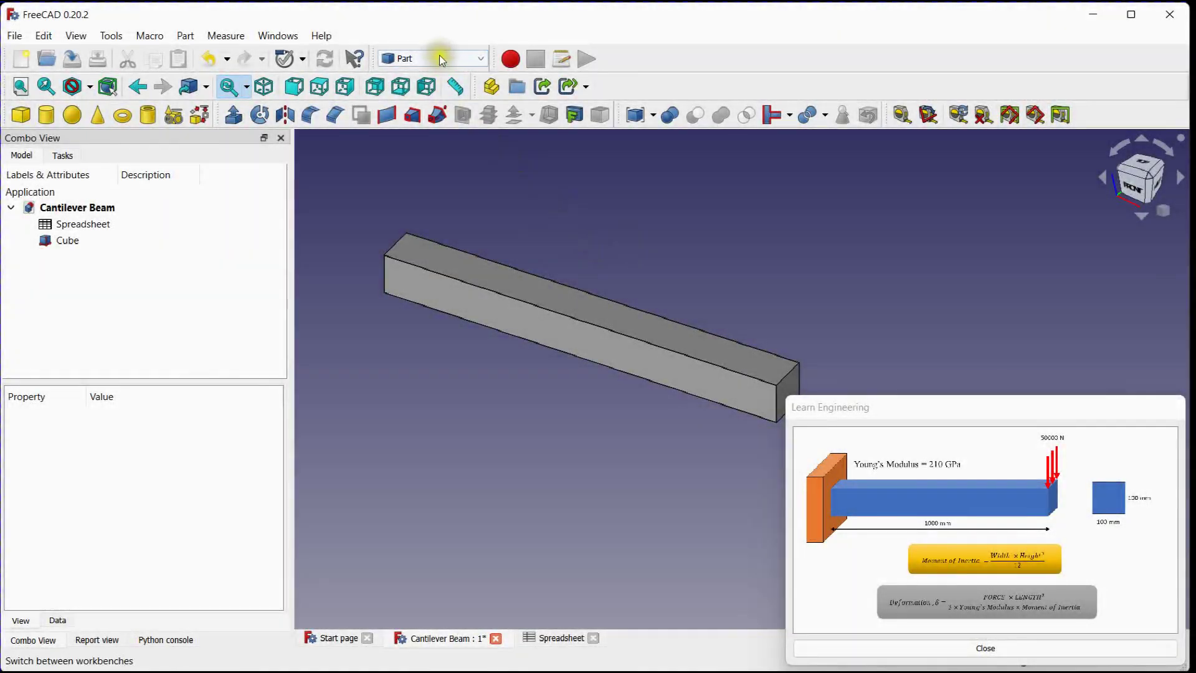
Step: Switch to the FEM workbench and create an Analysis with the CalculiX solver
{"action": "left_click", "coordinate": [440, 54]}
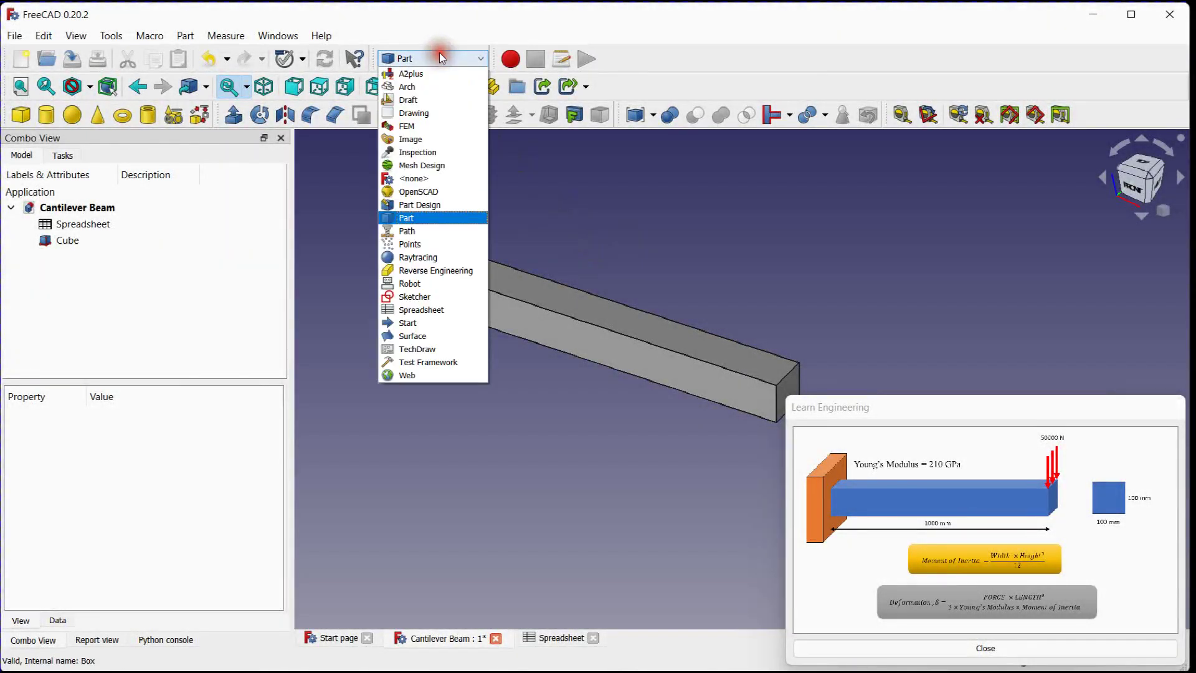
{"action": "left_click", "coordinate": [436, 124]}
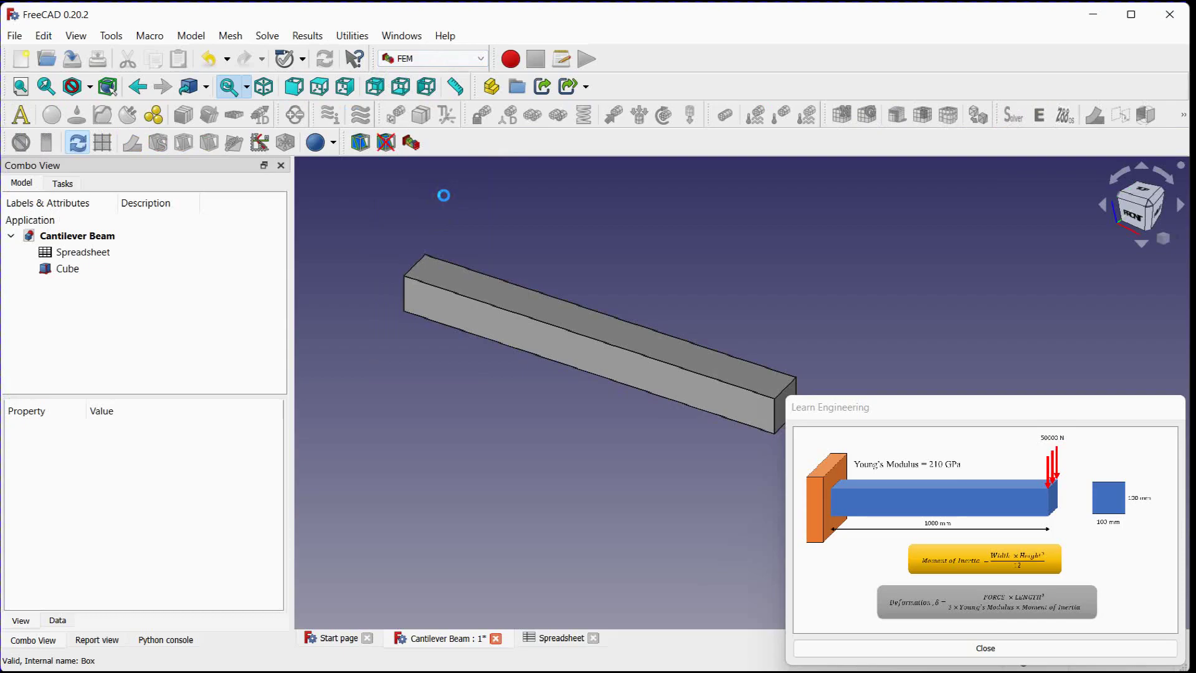
{"action": "left_click", "coordinate": [25, 119]}
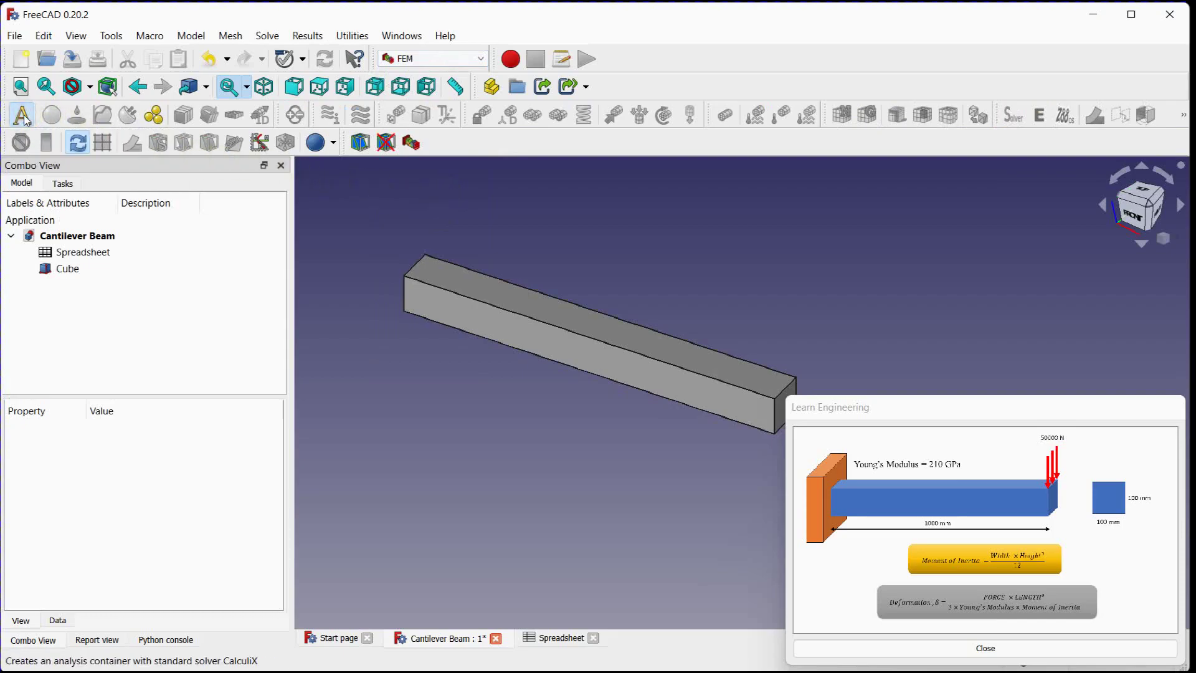
{"action": "left_click", "coordinate": [27, 284]}
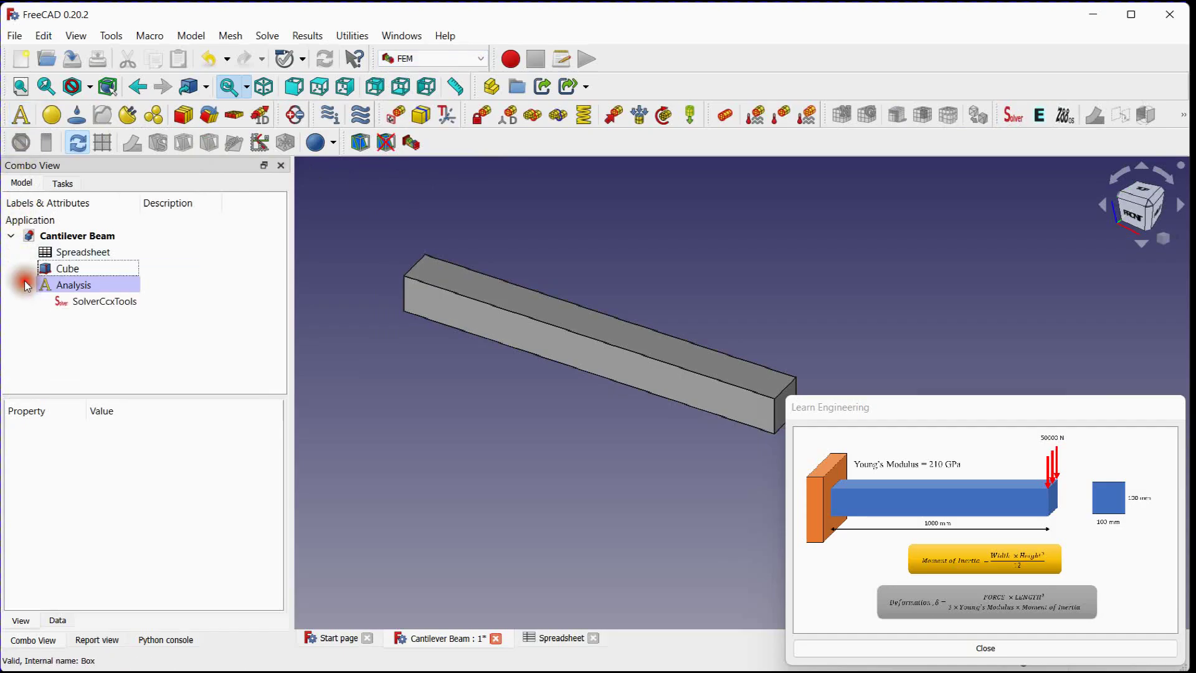
Step: Assign a Steel-C10 solid material to the beam box
{"action": "left_click", "coordinate": [51, 115]}
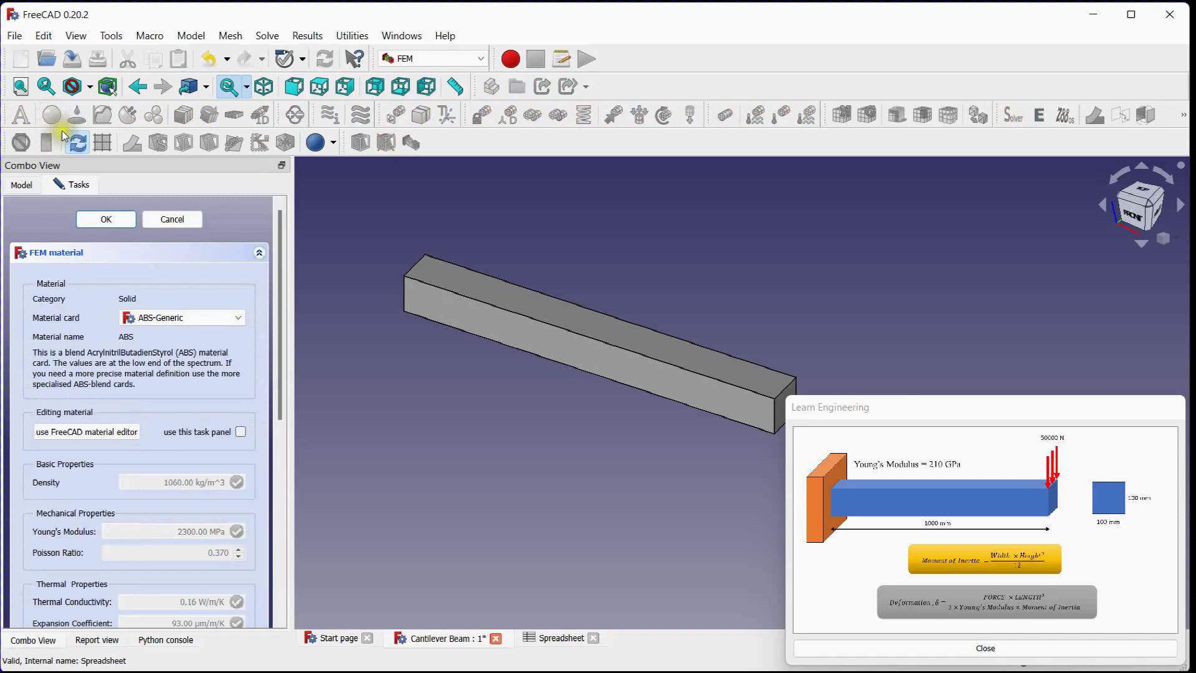
{"action": "left_click_drag", "start_coordinate": [280, 264], "coordinate": [241, 339]}
{"action": "left_click", "coordinate": [239, 278]}
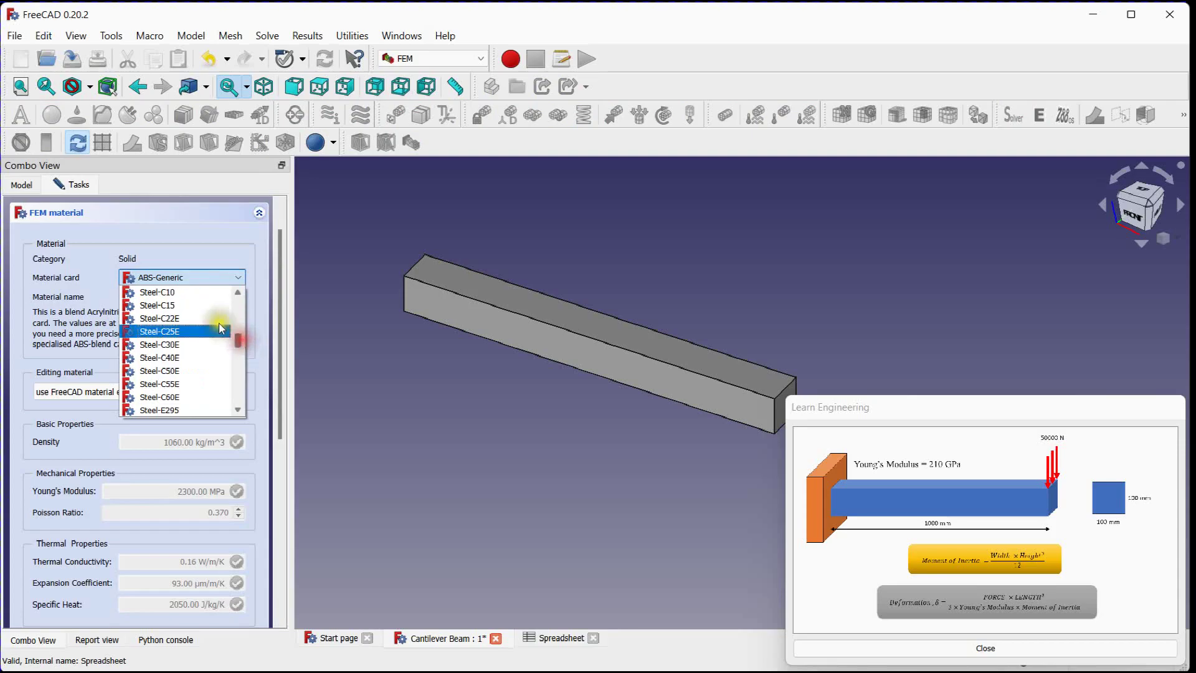
{"action": "left_click", "coordinate": [195, 293]}
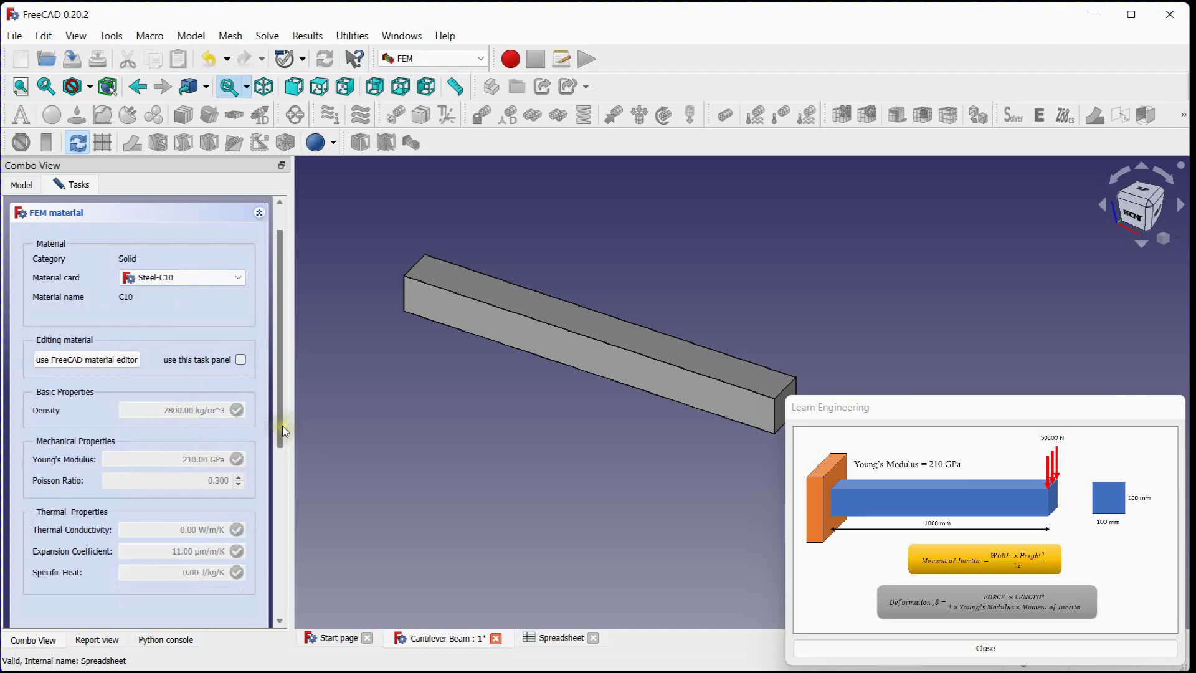
{"action": "left_click_drag", "start_coordinate": [282, 425], "coordinate": [293, 596]}
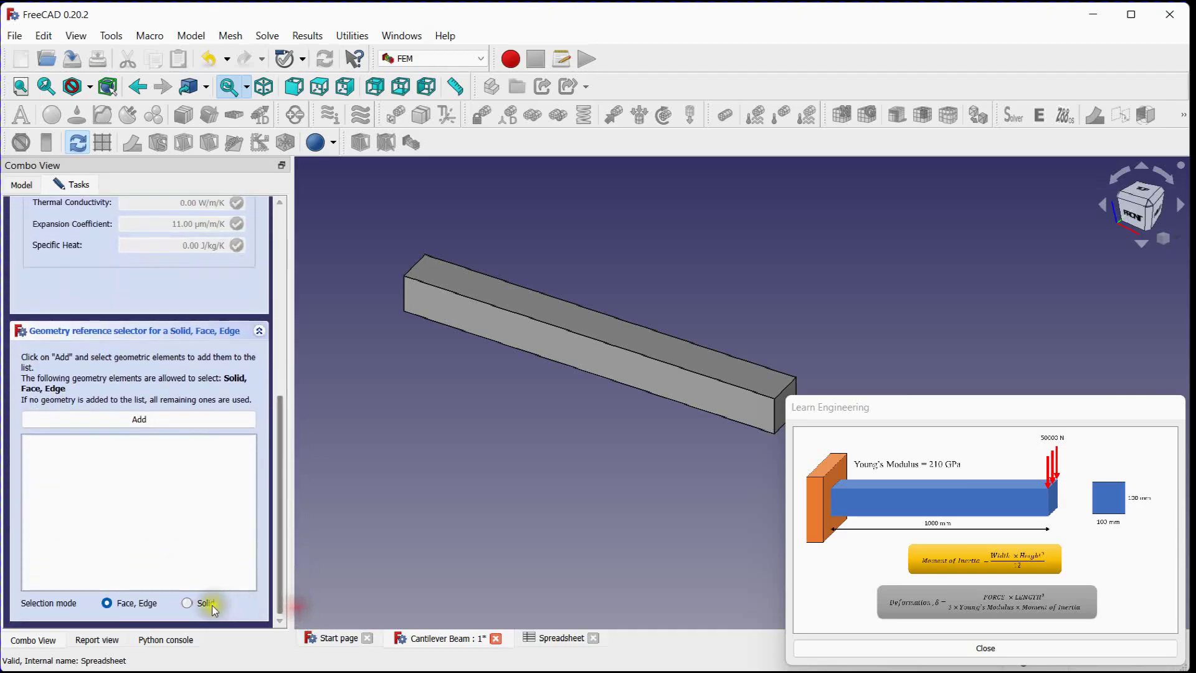
{"action": "left_click", "coordinate": [181, 424]}
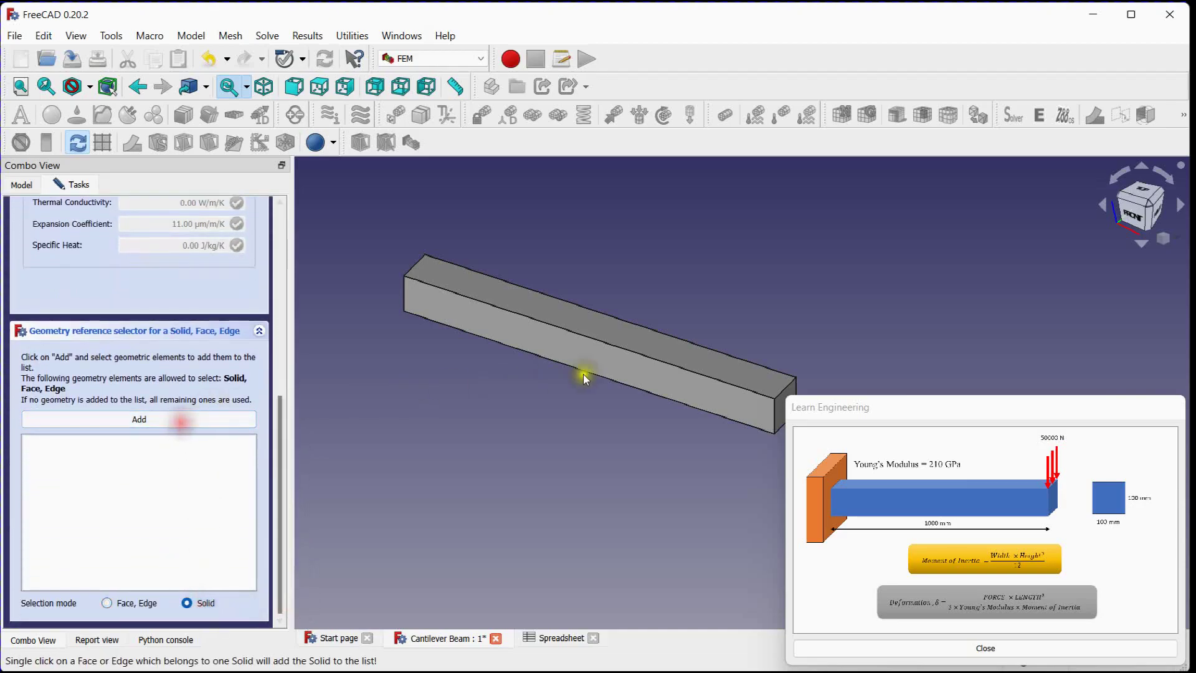
{"action": "left_click", "coordinate": [660, 376]}
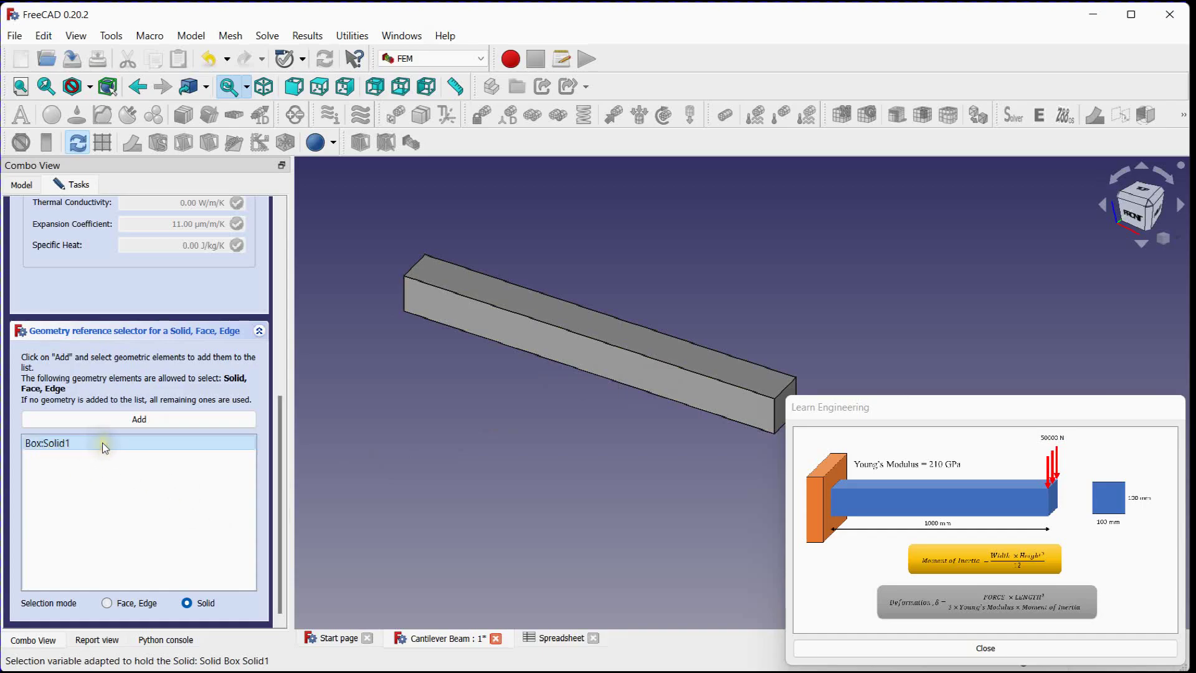
{"action": "left_click_drag", "start_coordinate": [283, 449], "coordinate": [301, 249]}
{"action": "left_click", "coordinate": [118, 219]}
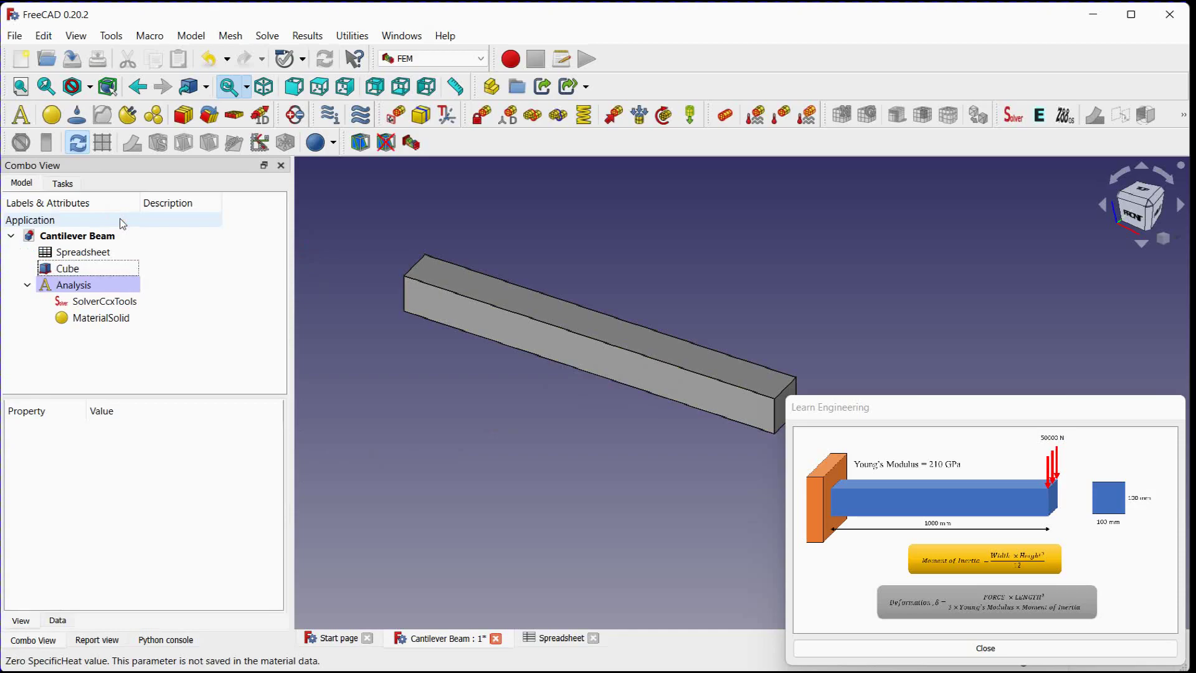
Step: Fix the beam's end face (Box:Face1) with a Fixed constraint, then orbit toward the free end
{"action": "middle_click_drag", "start_coordinate": [547, 253], "coordinate": [462, 273]}
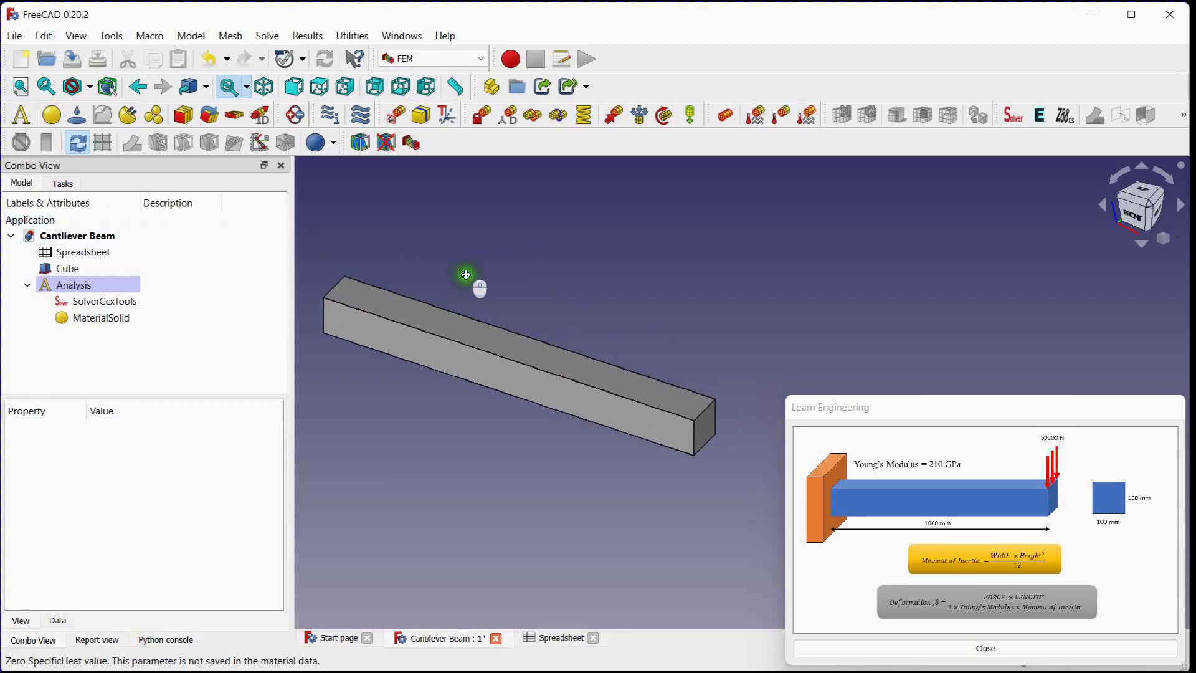
{"action": "left_click", "coordinate": [481, 129]}
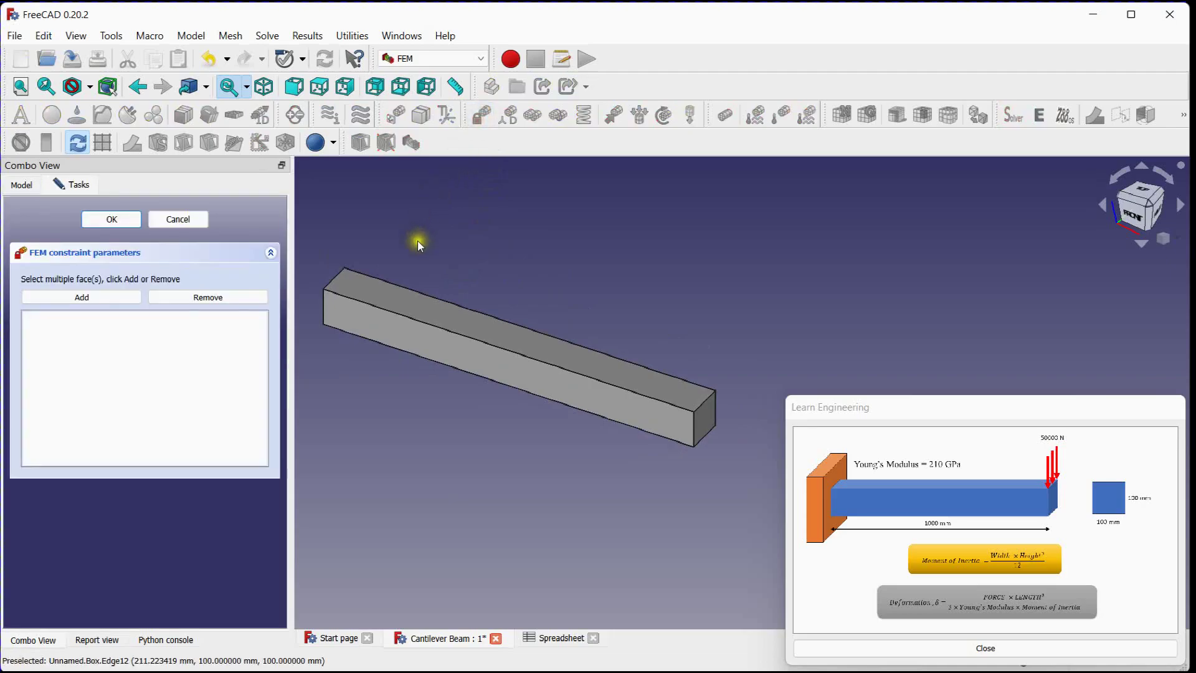
{"action": "middle_click_drag", "start_coordinate": [418, 256], "coordinate": [578, 323]}
{"action": "left_click", "coordinate": [99, 301]}
{"action": "left_click", "coordinate": [351, 314]}
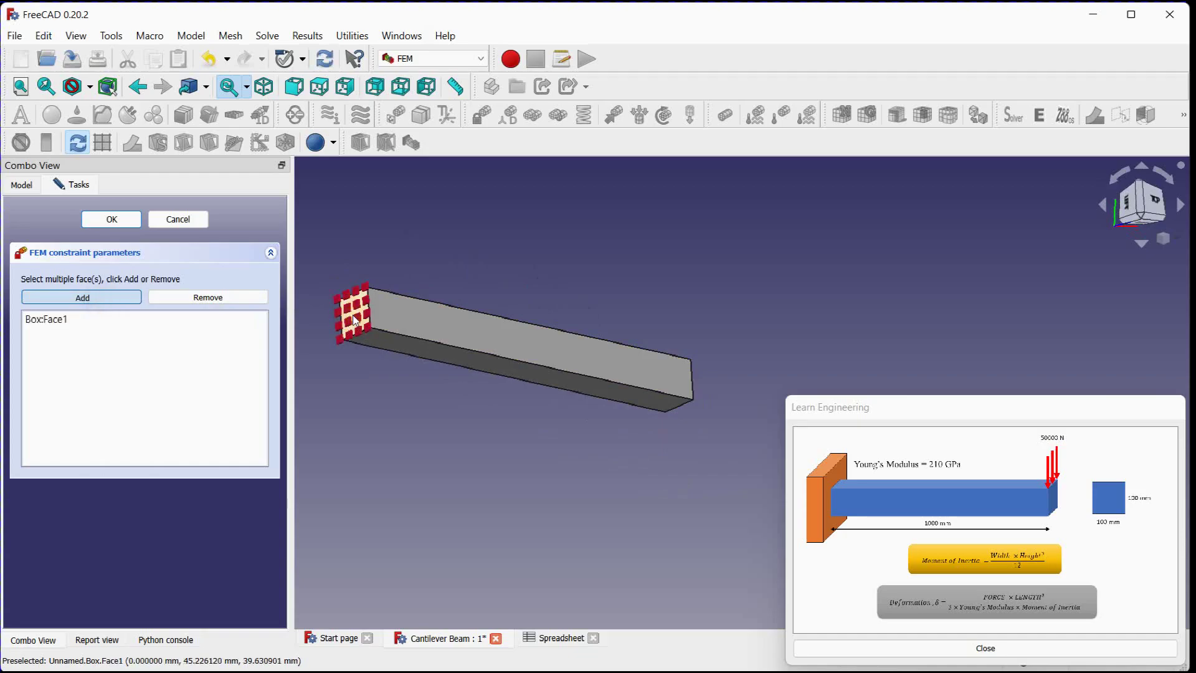
{"action": "left_click", "coordinate": [124, 220]}
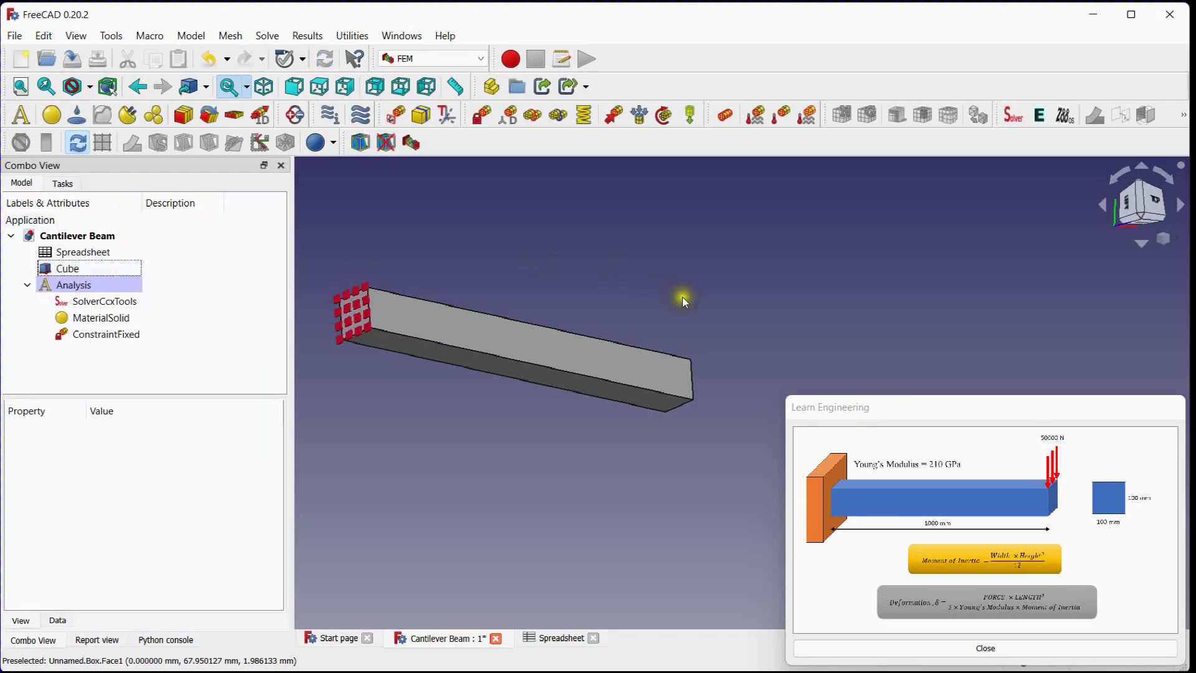
{"action": "left_click_drag", "start_coordinate": [683, 302], "coordinate": [547, 244]}
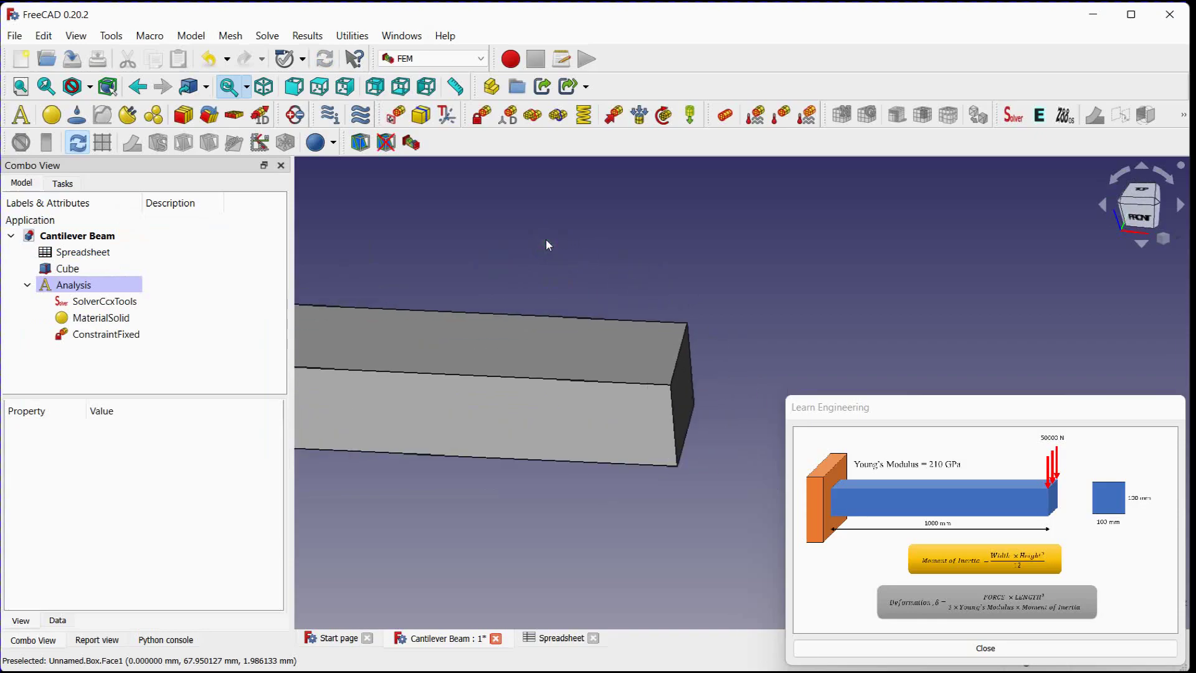
Step: Apply a force to the free end's top edge, directed downward along a reversed vertical edge
{"action": "left_click", "coordinate": [614, 116]}
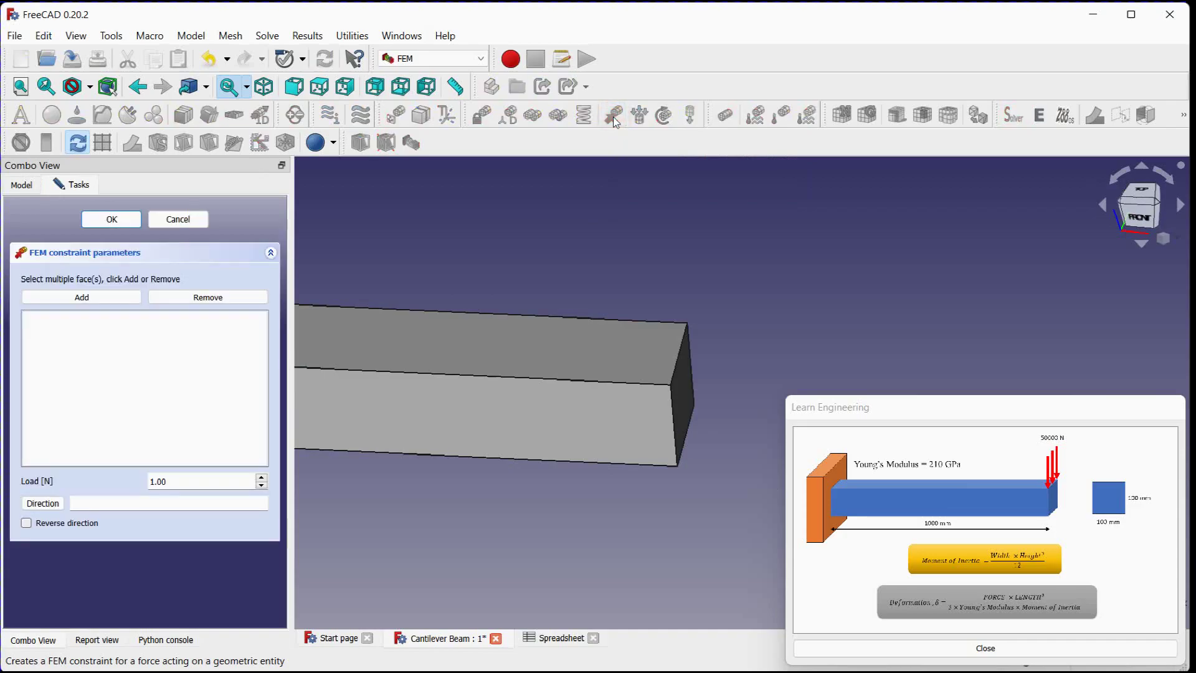
{"action": "left_click", "coordinate": [97, 298]}
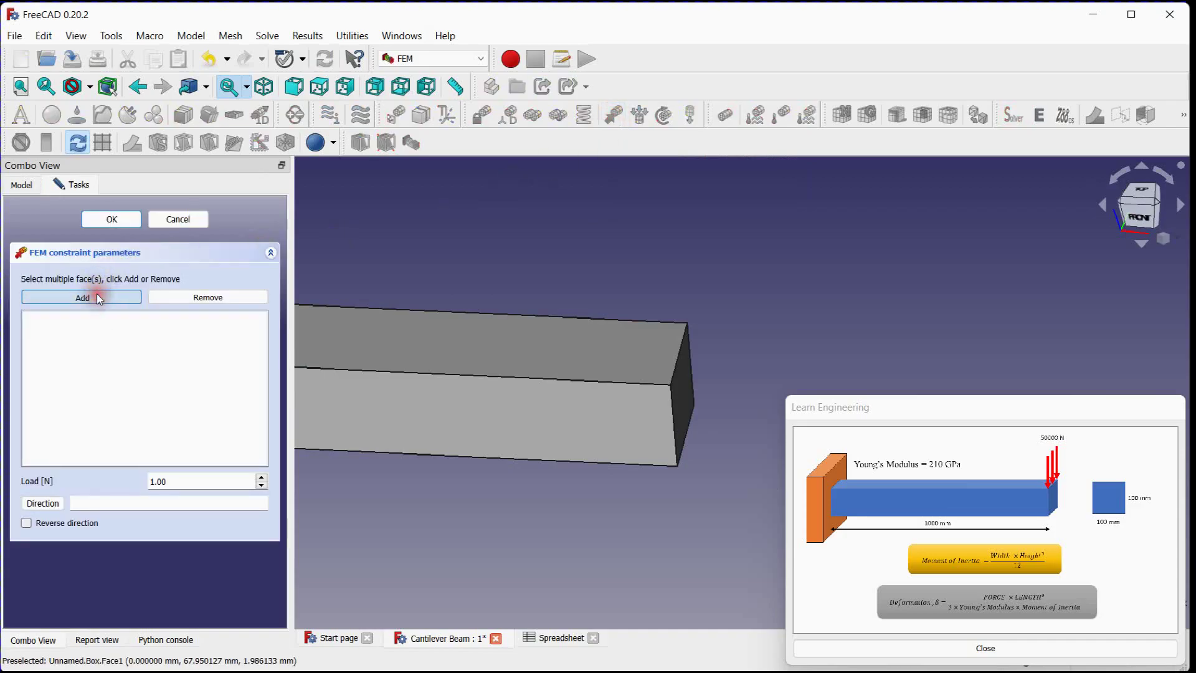
{"action": "left_click", "coordinate": [682, 356]}
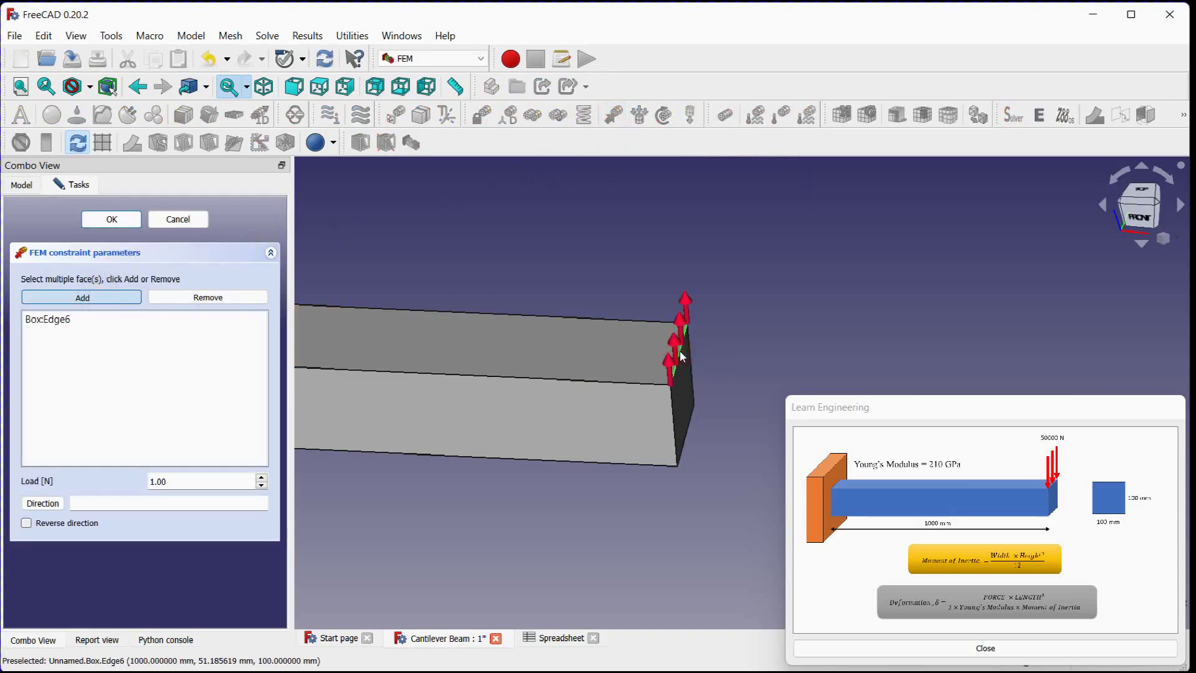
{"action": "left_click", "coordinate": [42, 504]}
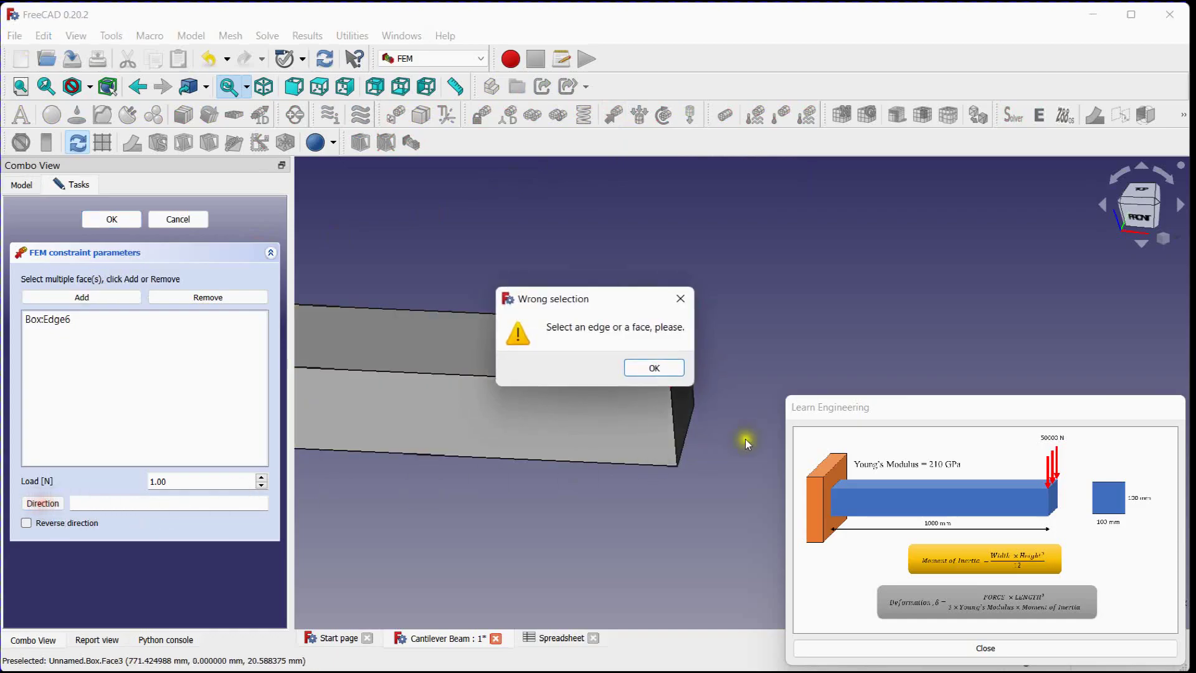
{"action": "left_click", "coordinate": [651, 367]}
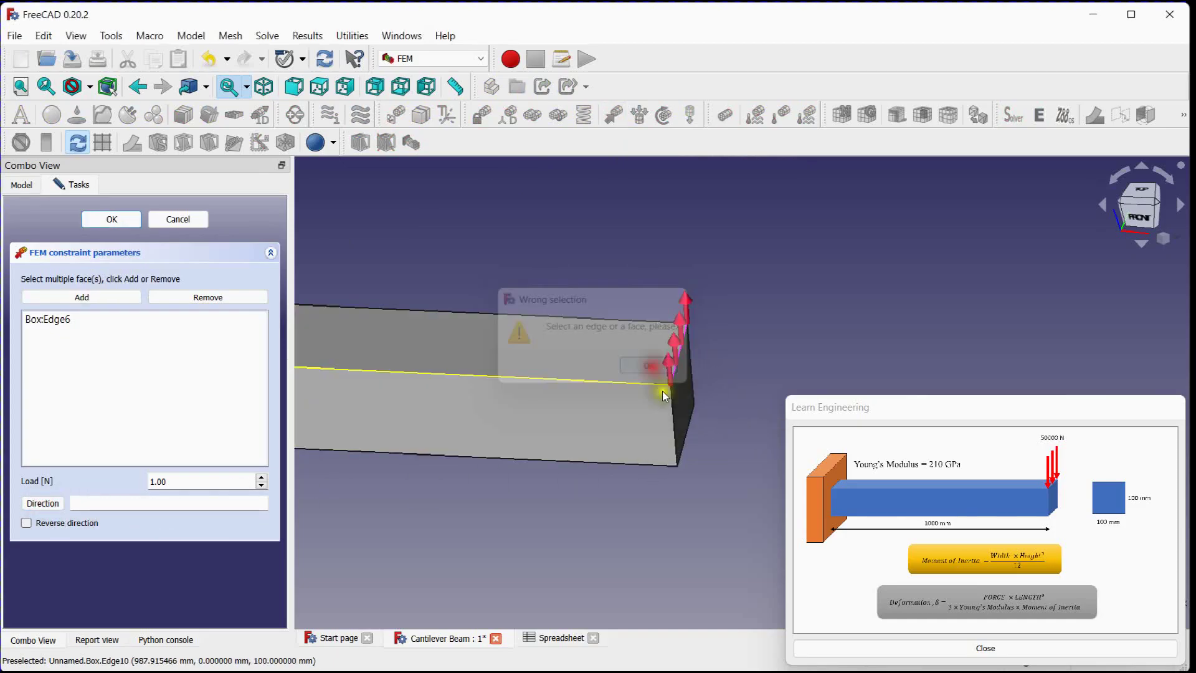
{"action": "left_click", "coordinate": [49, 505]}
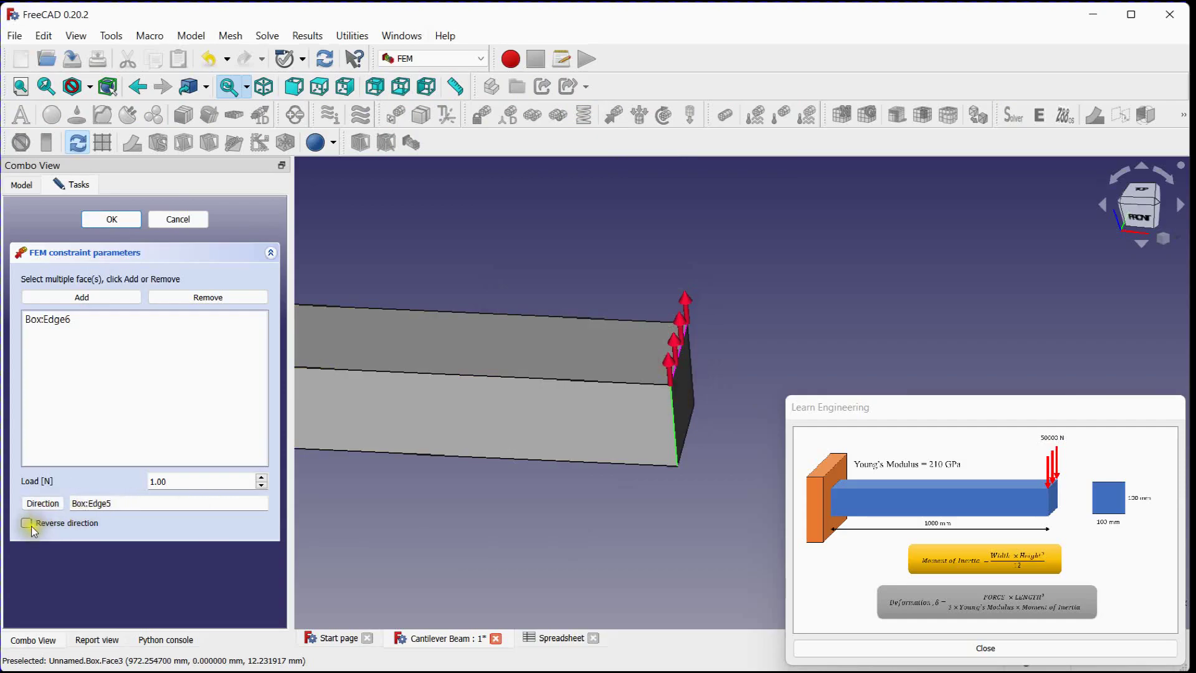
{"action": "left_click", "coordinate": [27, 523]}
{"action": "scroll", "coordinate": [723, 293], "scroll_direction": "up", "scroll_amount": 4}
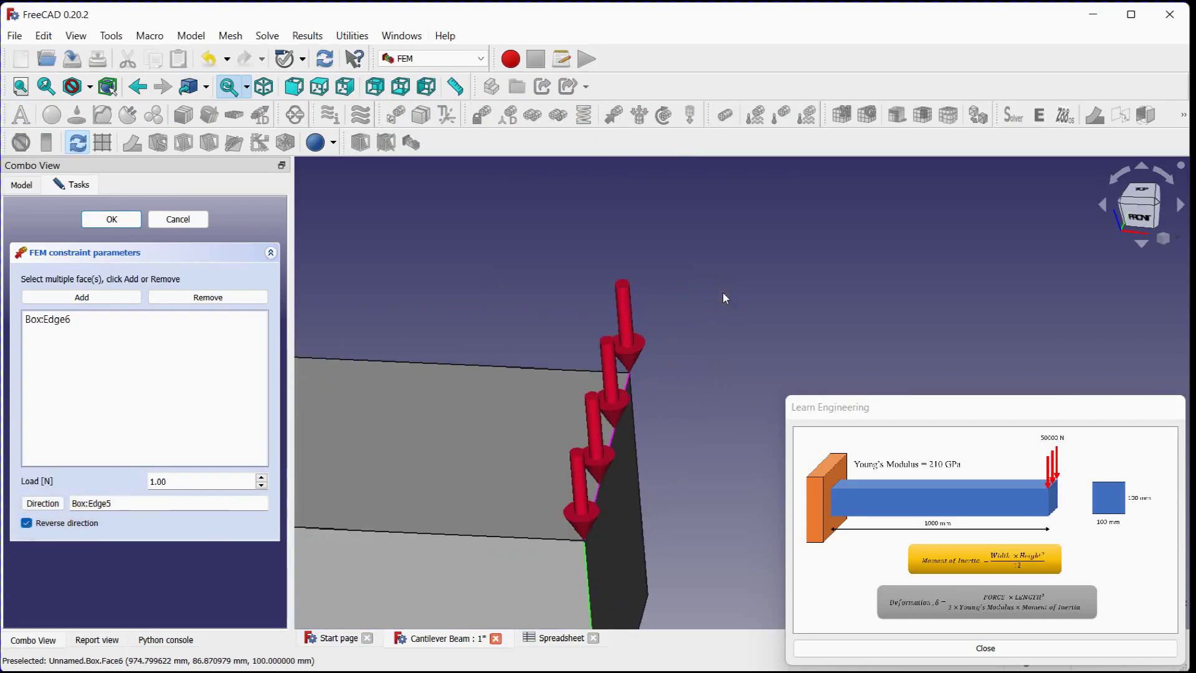
{"action": "scroll", "coordinate": [722, 293], "scroll_direction": "down", "scroll_amount": 6}
{"action": "scroll", "coordinate": [723, 292], "scroll_direction": "up", "scroll_amount": 2}
Step: Set the force load to 50000 N and confirm the constraint
{"action": "left_click_drag", "start_coordinate": [180, 481], "coordinate": [145, 484]}
{"action": "type", "text": "5"}
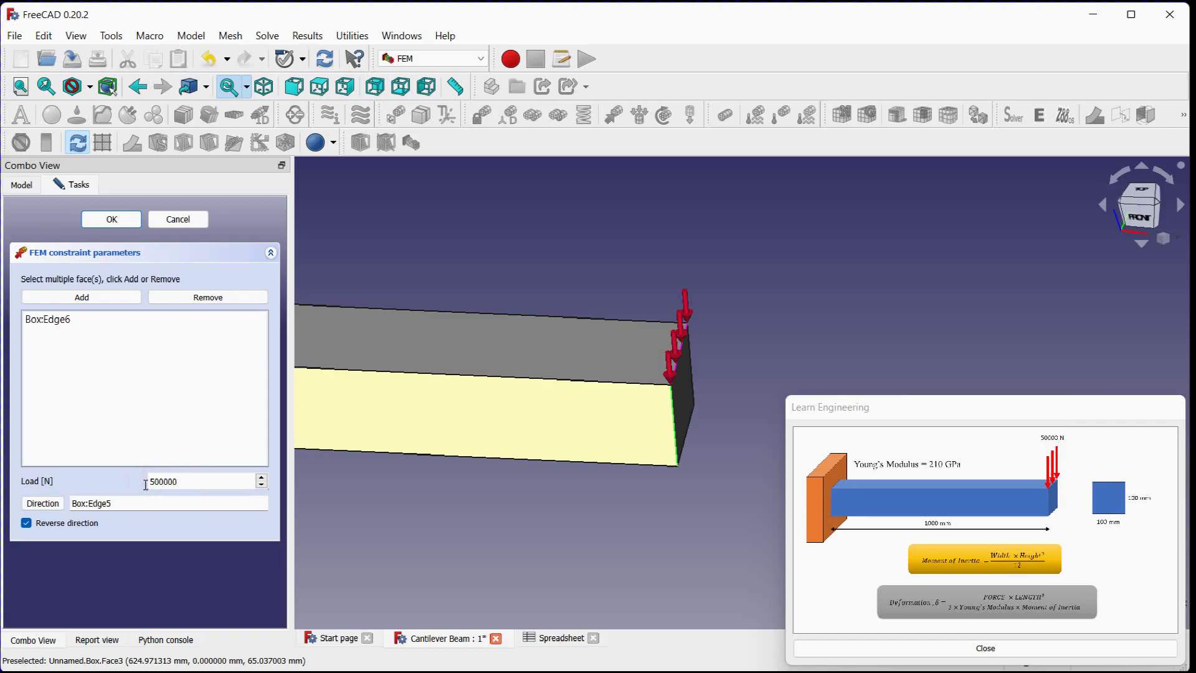
{"action": "type", "text": "00000"}
{"action": "left_click_drag", "start_coordinate": [159, 481], "coordinate": [168, 481]}
{"action": "key", "text": "BackSpace"}
{"action": "left_click", "coordinate": [181, 480]}
{"action": "left_click", "coordinate": [124, 220]}
{"action": "scroll", "coordinate": [688, 248], "scroll_direction": "down", "scroll_amount": 1}
{"action": "scroll", "coordinate": [688, 248], "scroll_direction": "down", "scroll_amount": 1}
{"action": "scroll", "coordinate": [578, 237], "scroll_direction": "up", "scroll_amount": 1}
{"action": "scroll", "coordinate": [578, 238], "scroll_direction": "down", "scroll_amount": 1}
{"action": "middle_click_drag", "start_coordinate": [478, 232], "coordinate": [772, 267]}
{"action": "scroll", "coordinate": [730, 268], "scroll_direction": "down", "scroll_amount": 1}
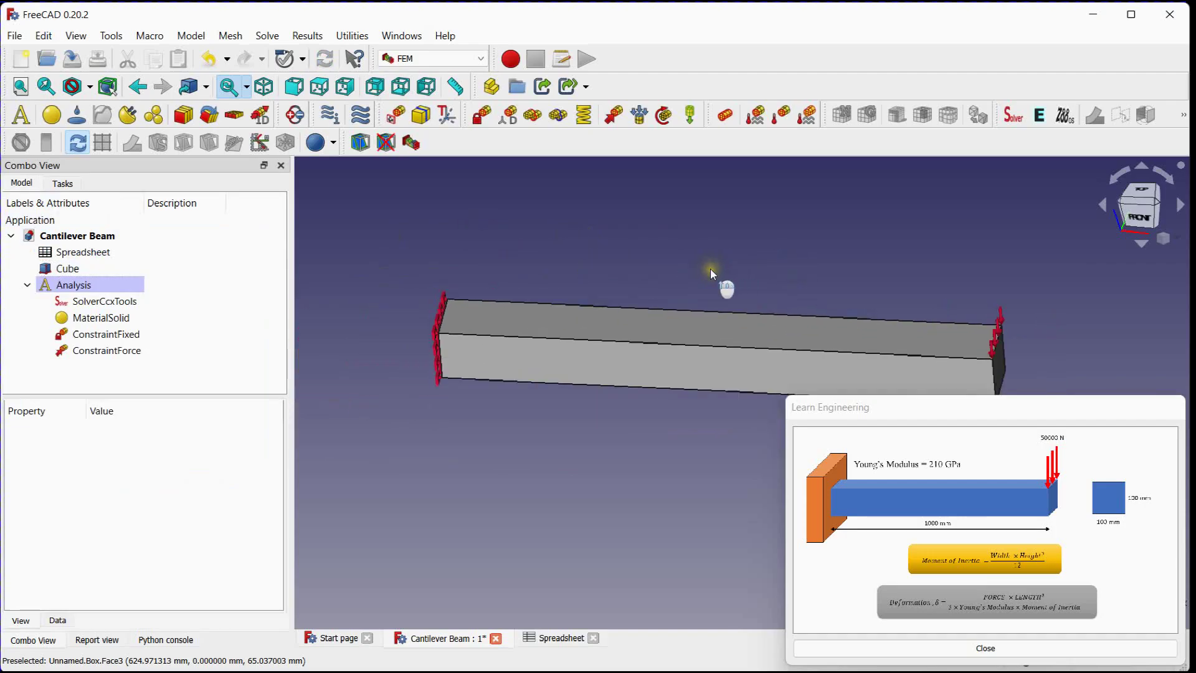
{"action": "scroll", "coordinate": [599, 253], "scroll_direction": "up", "scroll_amount": 1}
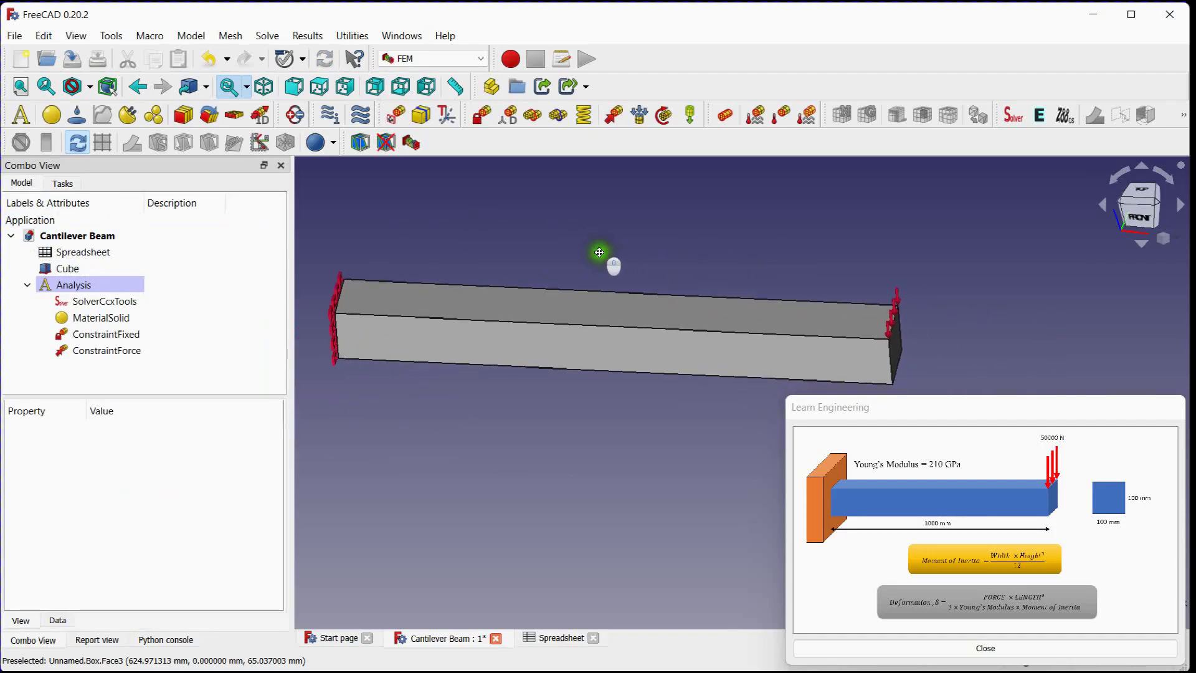
Step: Generate a second-order Gmsh mesh of the beam with 50 mm max and min element size
{"action": "left_click", "coordinate": [555, 312]}
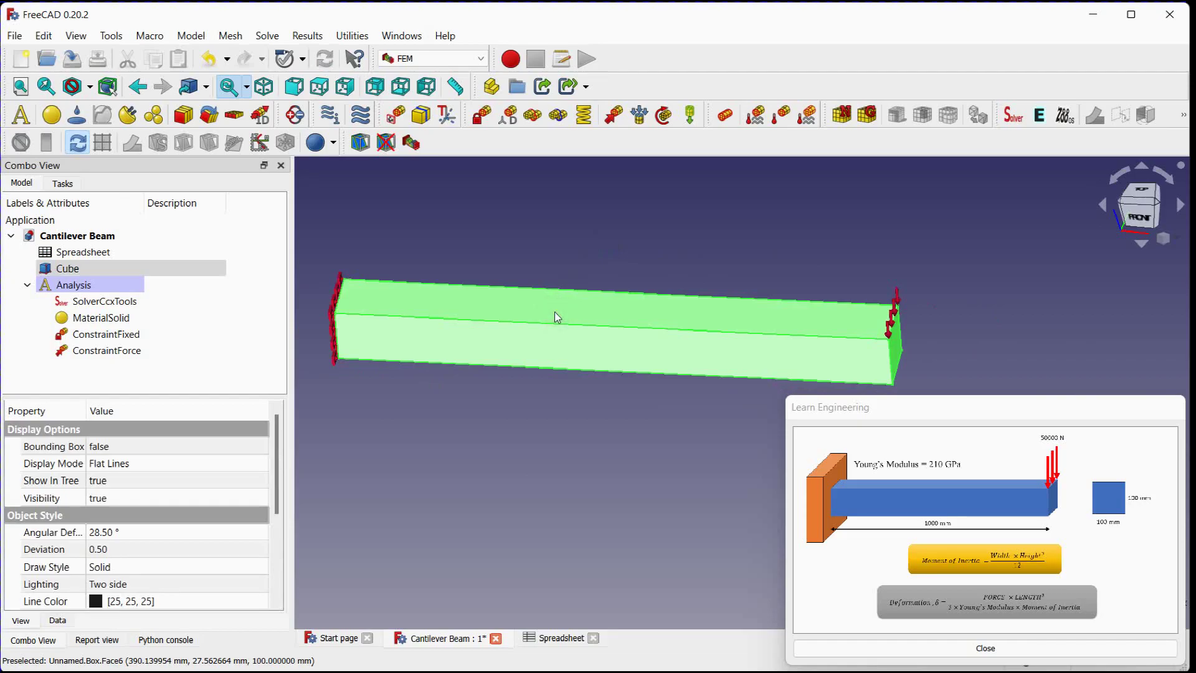
{"action": "left_click", "coordinate": [671, 257]}
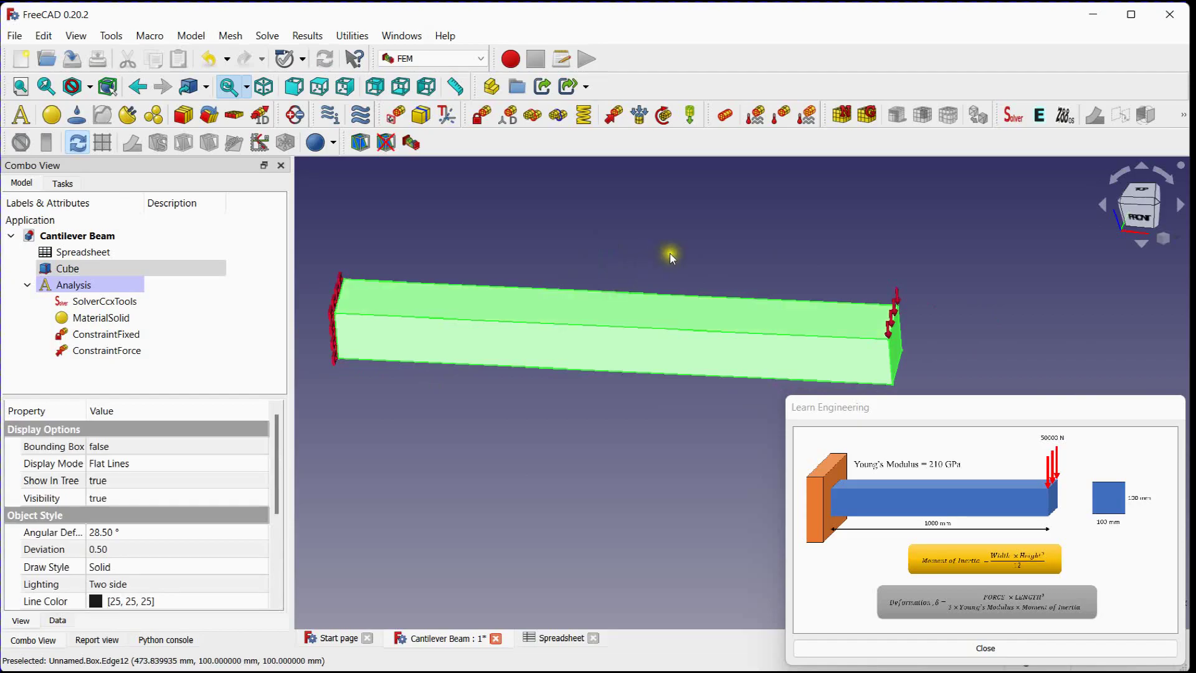
{"action": "left_click", "coordinate": [870, 120]}
{"action": "left_click", "coordinate": [250, 363]}
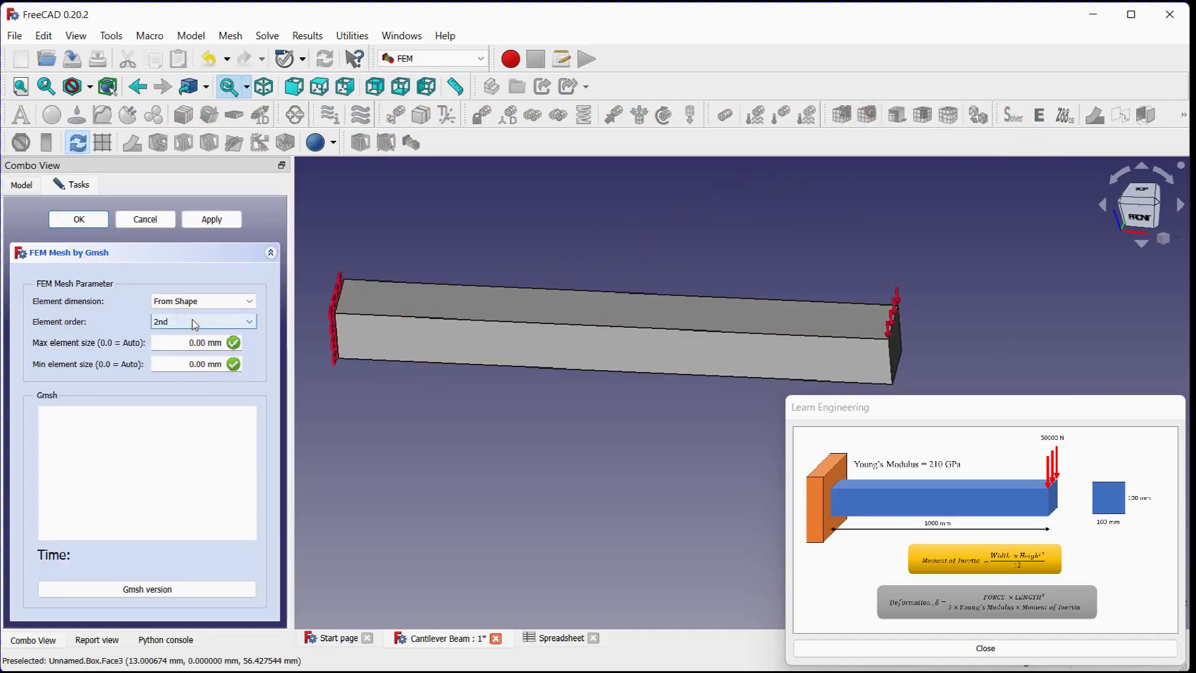
{"action": "mouse_move", "coordinate": [192, 342]}
{"action": "left_mouse_down"}
{"action": "mouse_move", "coordinate": [205, 342]}
{"action": "mouse_move", "coordinate": [187, 342]}
{"action": "mouse_move", "coordinate": [187, 364]}
{"action": "left_mouse_up"}
{"action": "type", "text": "50"}
{"action": "type", "text": "50"}
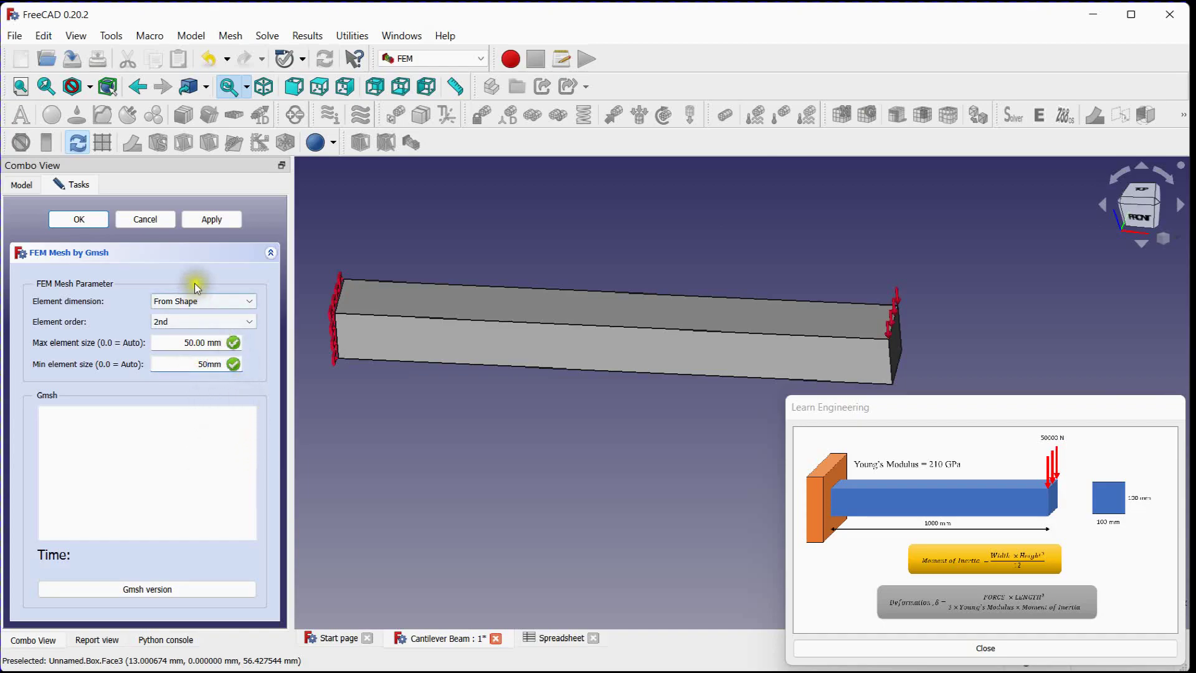
{"action": "key", "text": "Tab"}
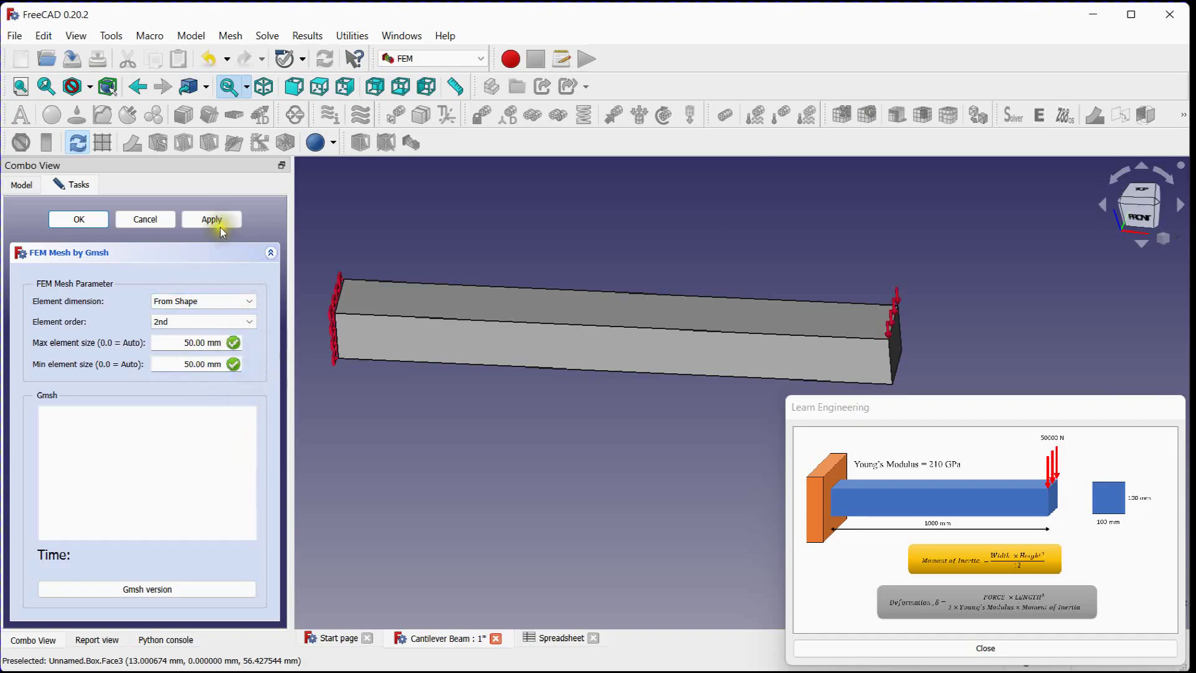
{"action": "left_click", "coordinate": [220, 223]}
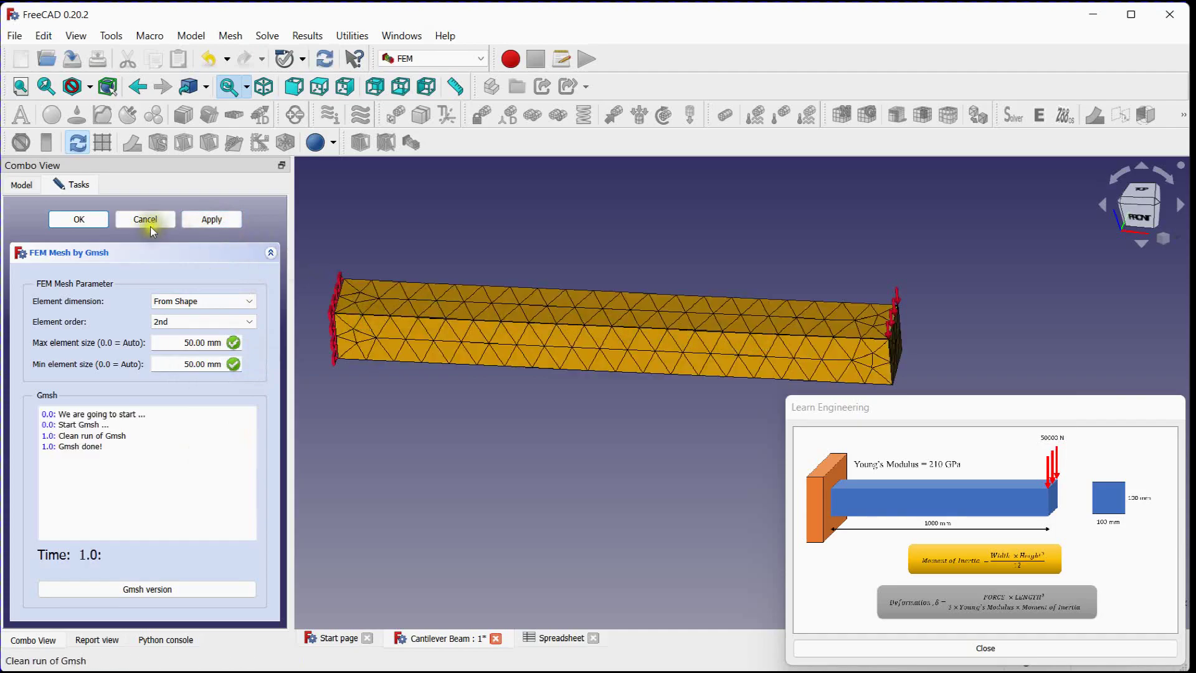
{"action": "left_click", "coordinate": [99, 218]}
{"action": "mouse_move", "coordinate": [510, 244]}
{"action": "middle_mouse_down"}
{"action": "mouse_move", "coordinate": [534, 248]}
{"action": "mouse_move", "coordinate": [512, 240]}
{"action": "middle_mouse_up"}
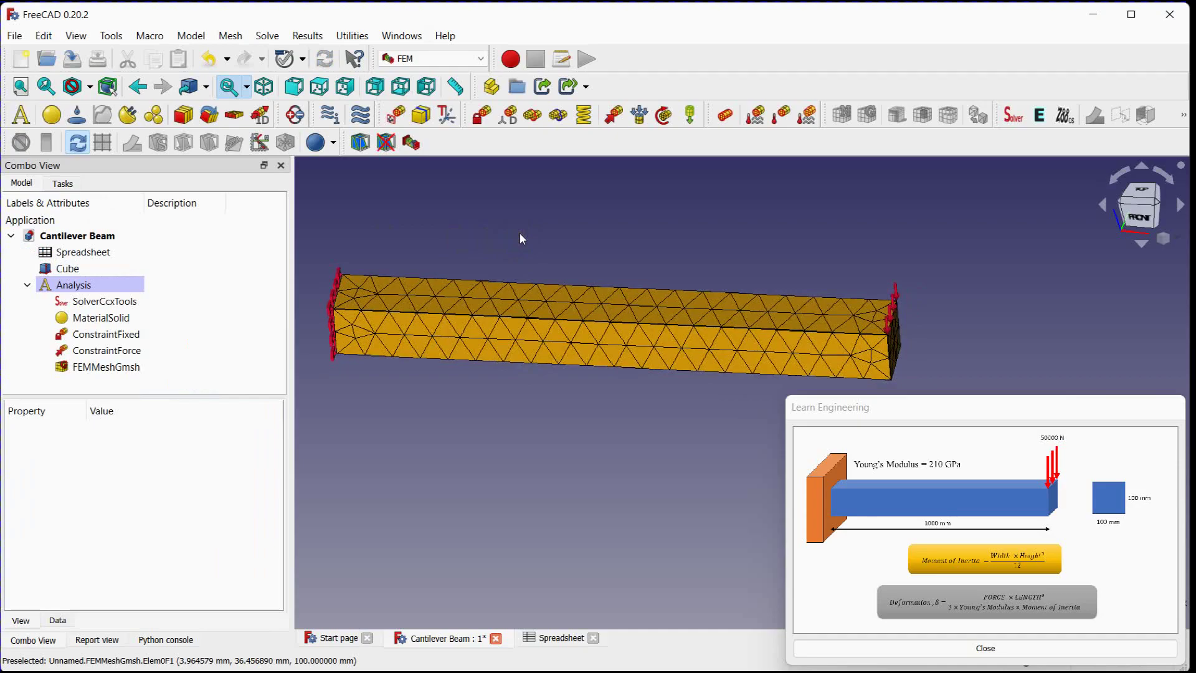
Step: Write the CalculiX .inp file and run the static CalculiX solve on the meshed beam
{"action": "double_click", "coordinate": [105, 301]}
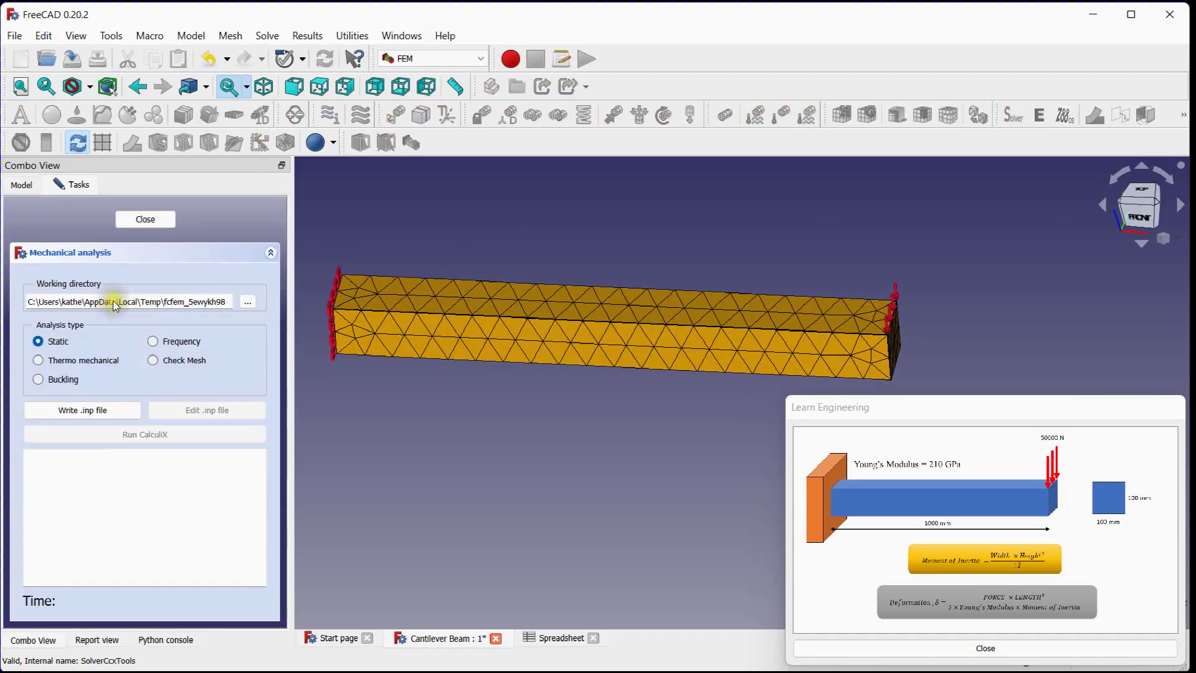
{"action": "left_click", "coordinate": [81, 409]}
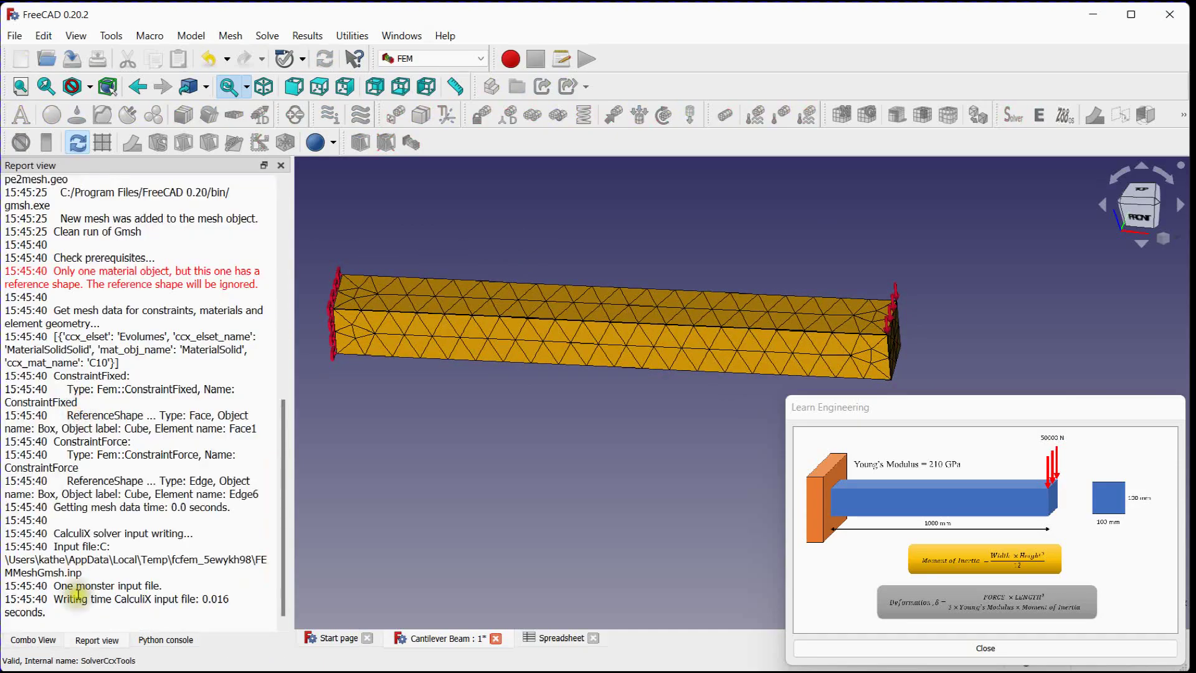
{"action": "left_click", "coordinate": [34, 640]}
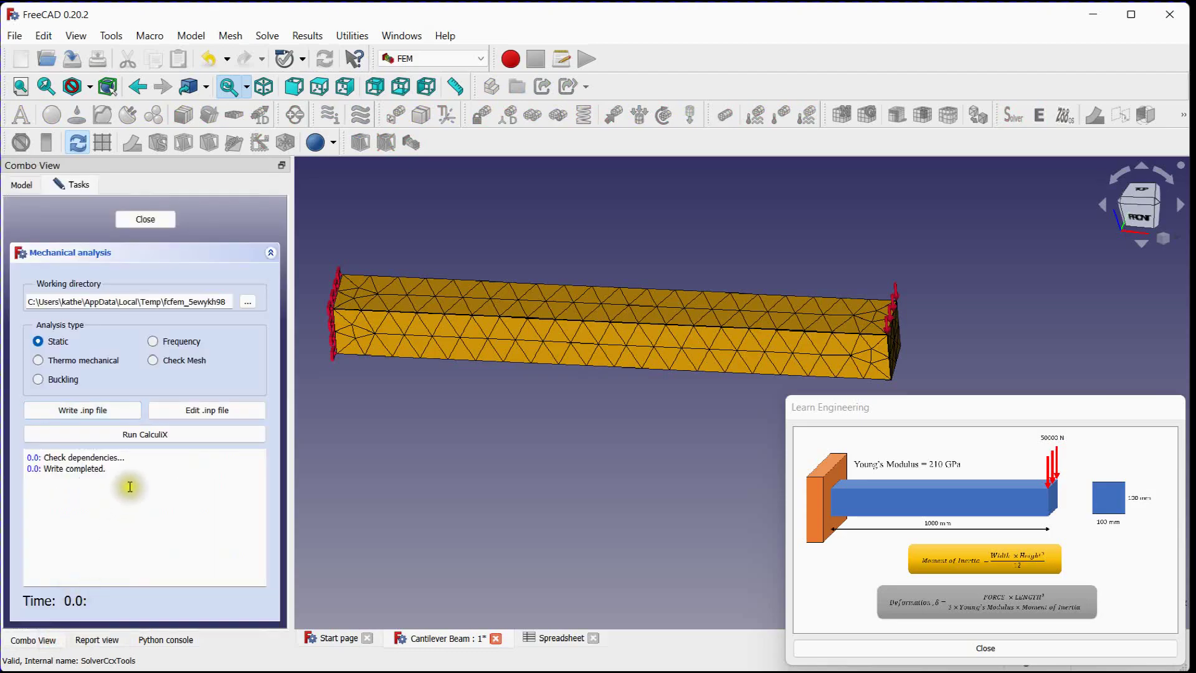
{"action": "left_click", "coordinate": [137, 435]}
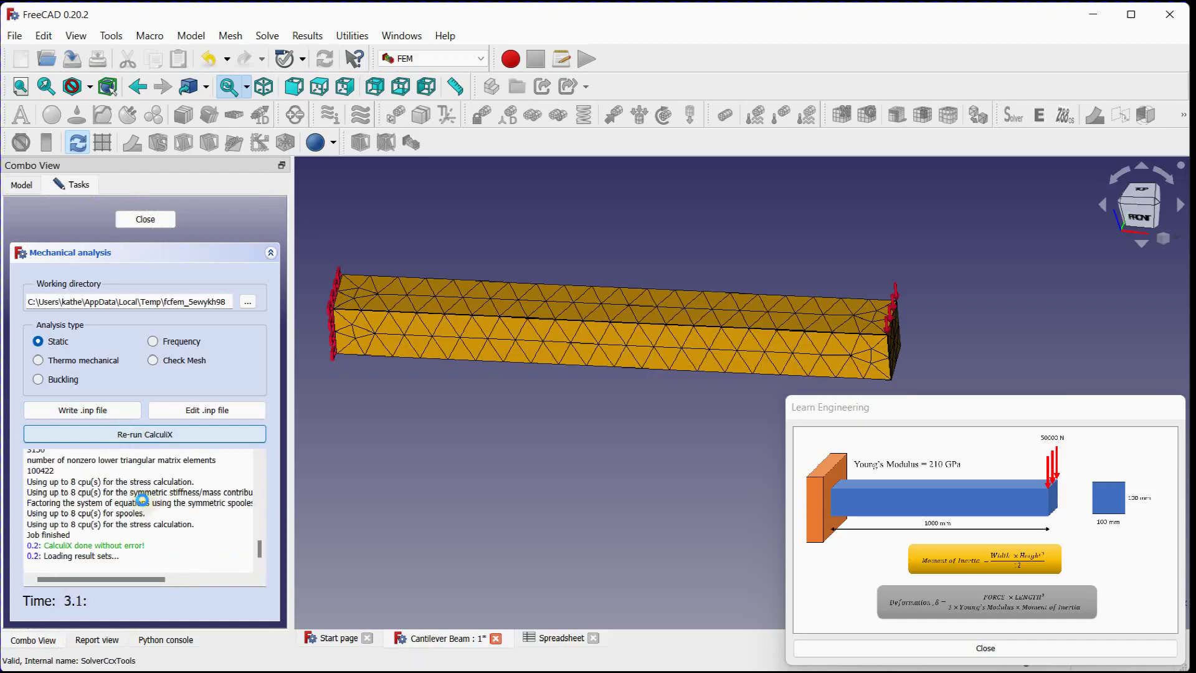
Step: Colour the beam by displacement magnitude (max 9.54 mm), then switch to von Mises stress
{"action": "left_click", "coordinate": [144, 220]}
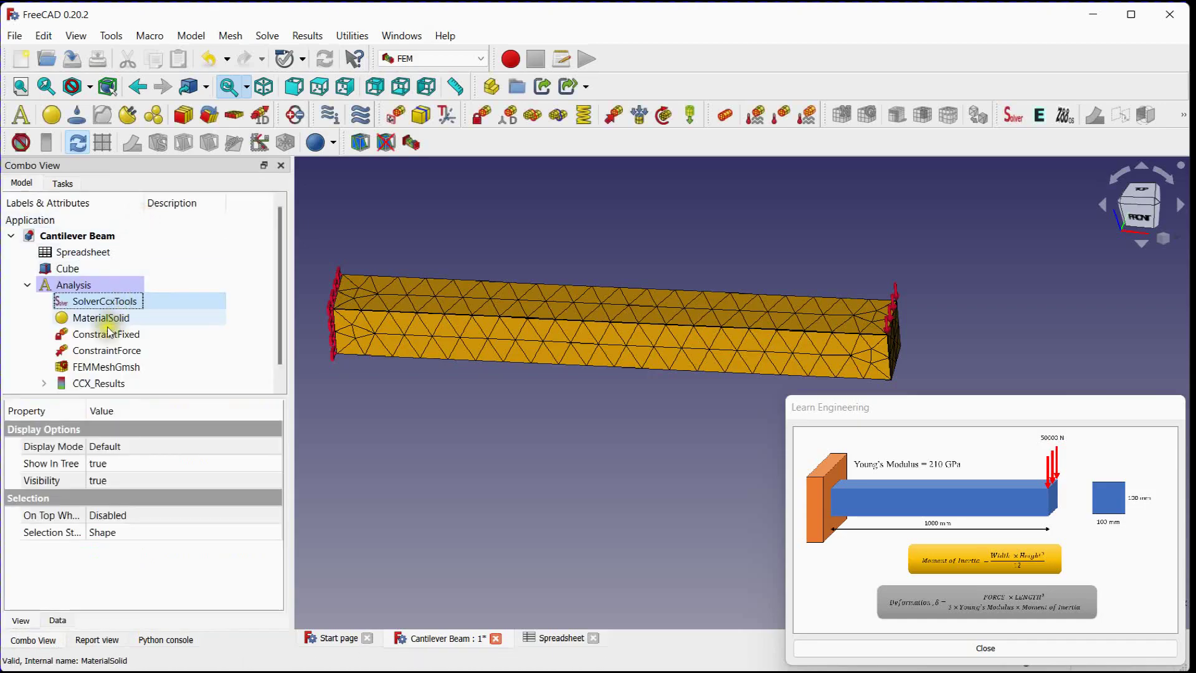
{"action": "scroll", "coordinate": [39, 377], "scroll_direction": "down", "scroll_amount": 1}
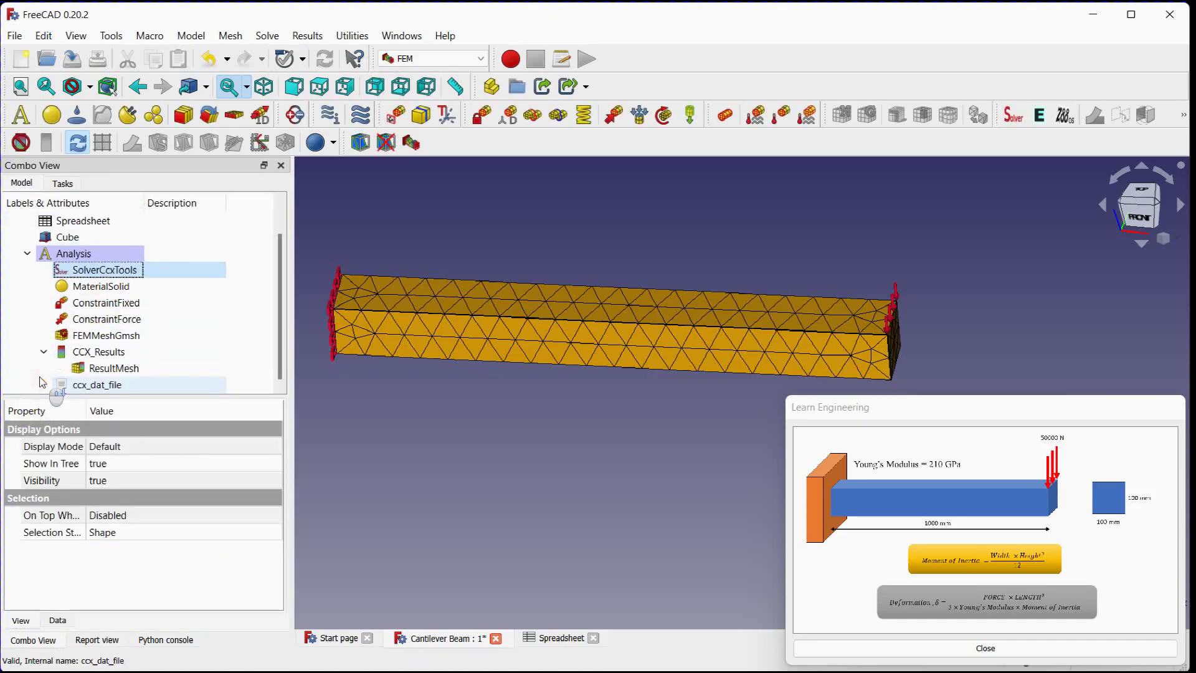
{"action": "double_click", "coordinate": [110, 352]}
{"action": "left_click", "coordinate": [94, 322]}
{"action": "middle_click_drag", "start_coordinate": [740, 265], "coordinate": [661, 252]}
{"action": "scroll", "coordinate": [667, 255], "scroll_direction": "up", "scroll_amount": 2}
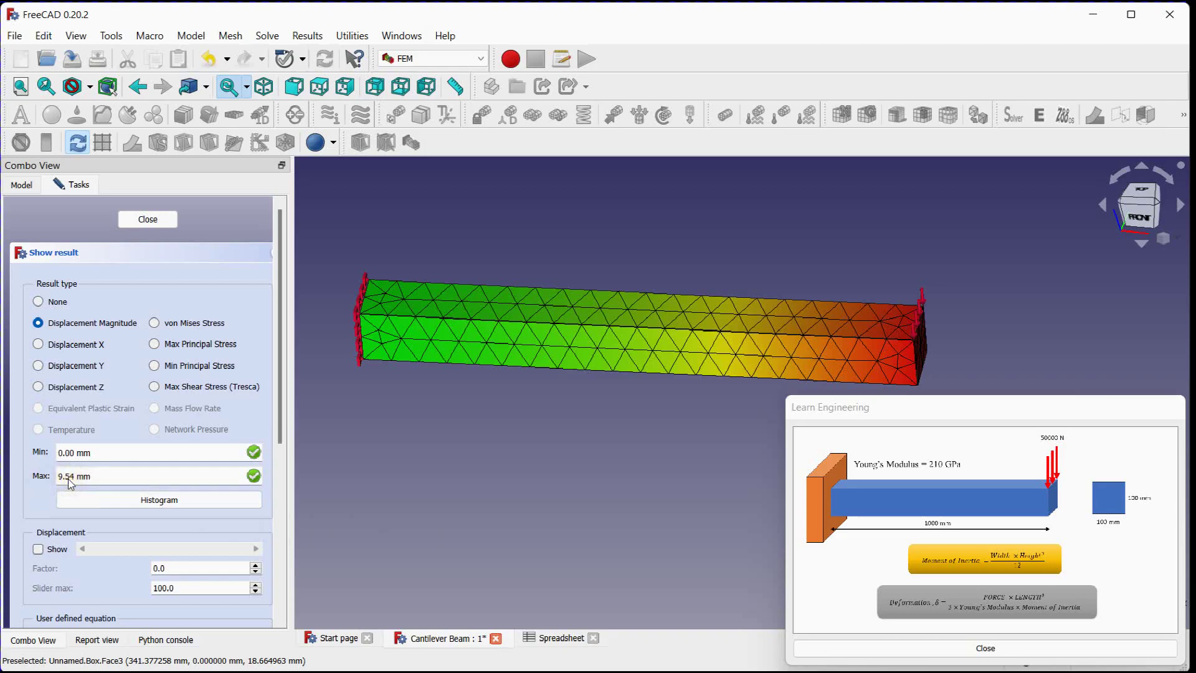
{"action": "left_click", "coordinate": [158, 327]}
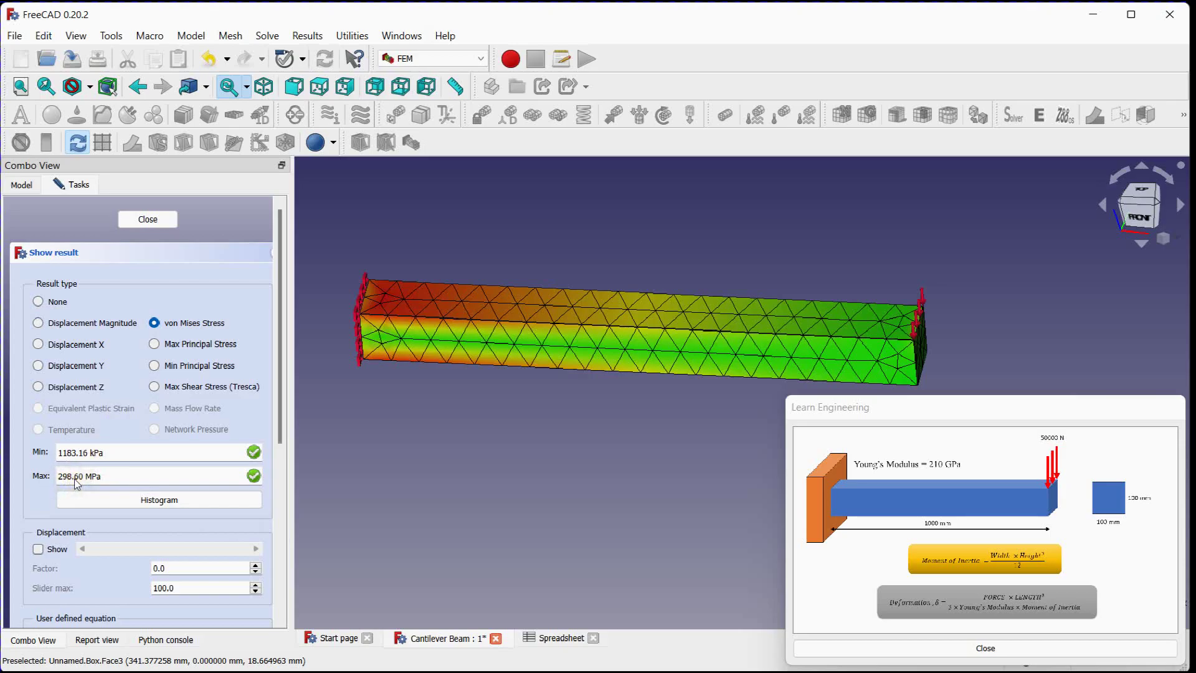
Step: Recheck the tet mesh displacement results, then return to the results spreadsheet
{"action": "left_click", "coordinate": [148, 220]}
{"action": "left_click", "coordinate": [561, 638]}
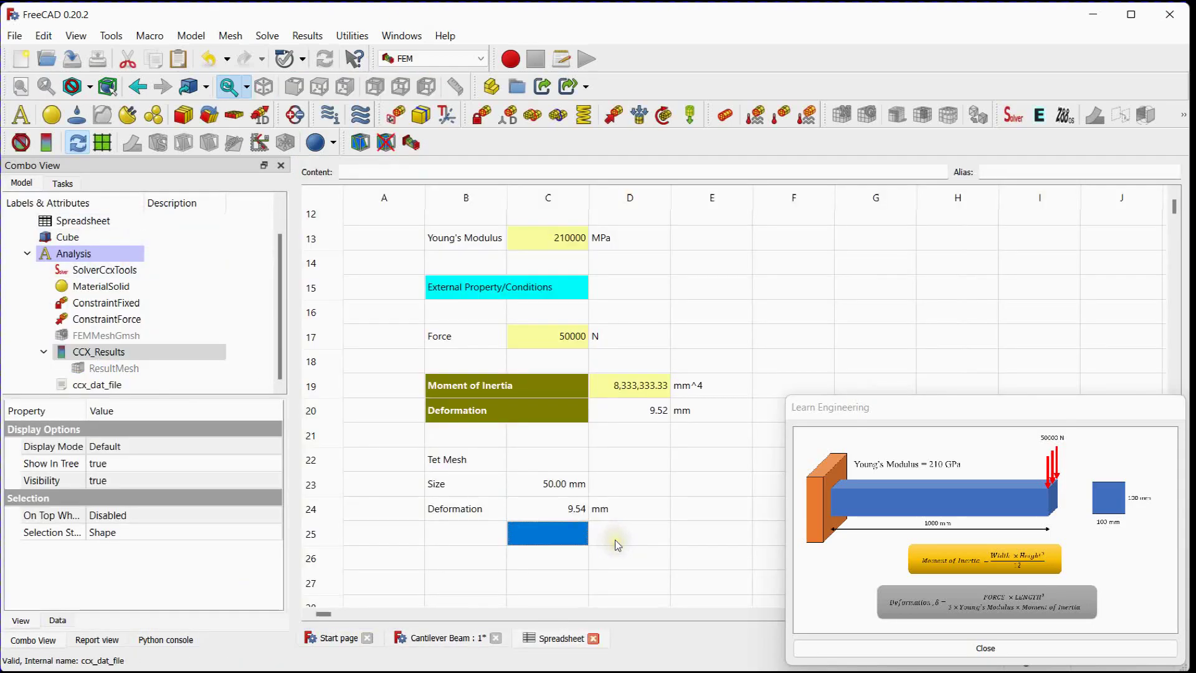
{"action": "scroll", "coordinate": [617, 542], "scroll_direction": "up", "scroll_amount": 1}
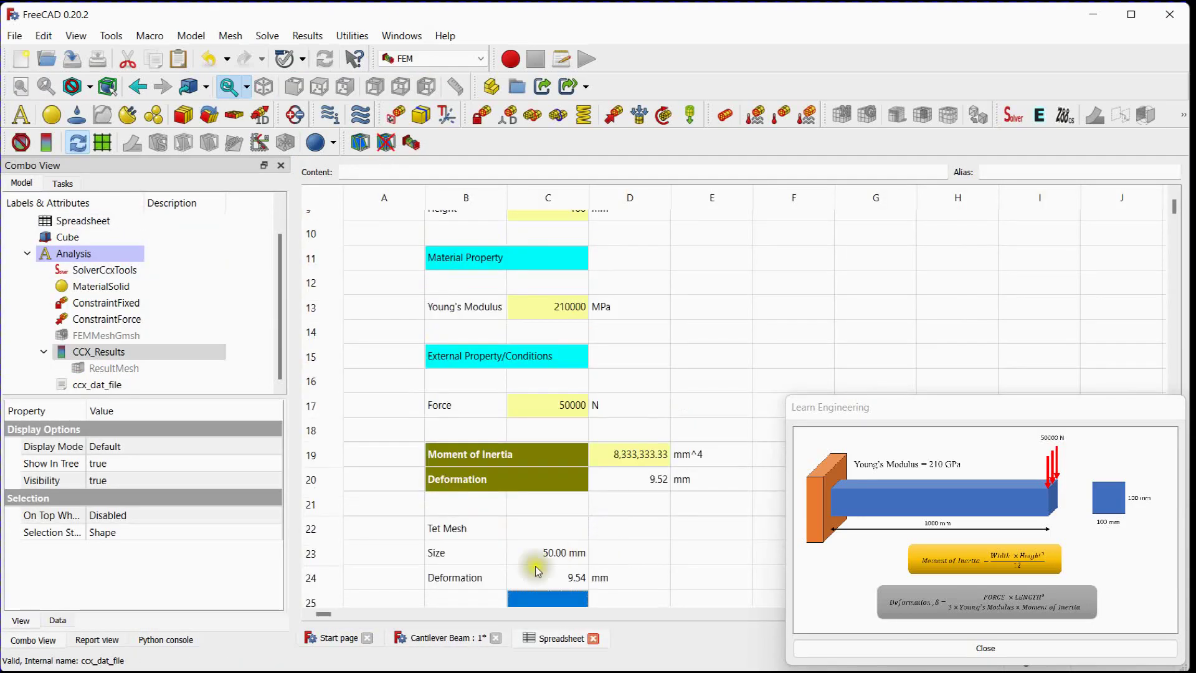
{"action": "left_click", "coordinate": [449, 638]}
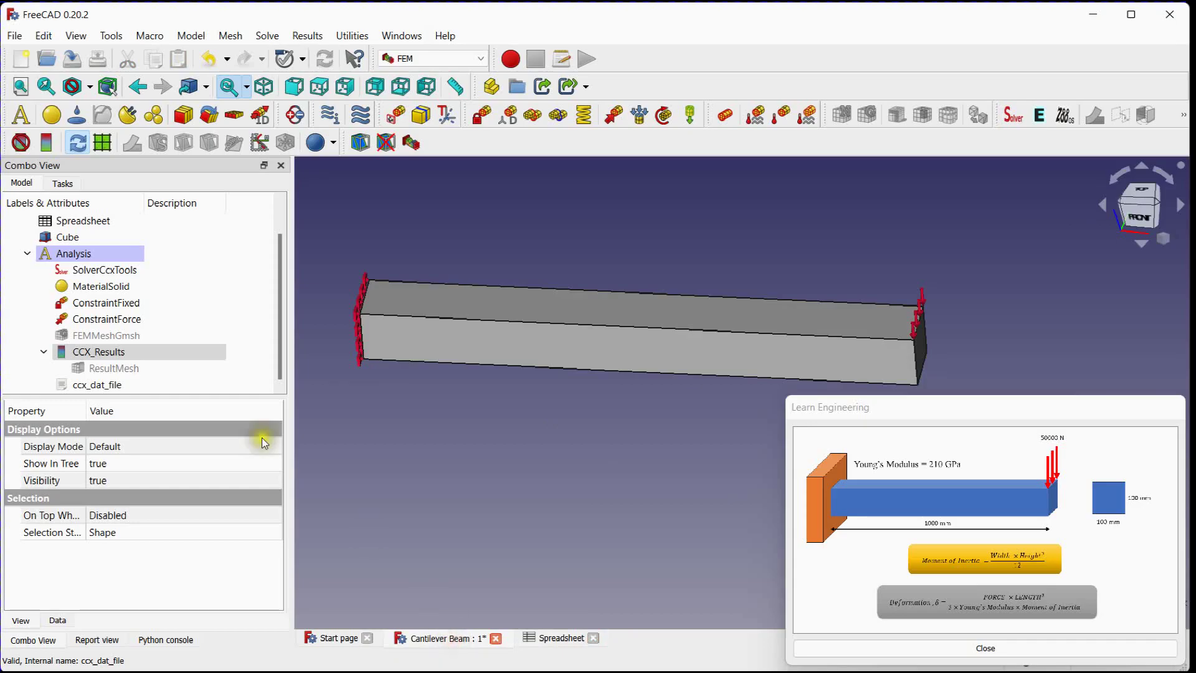
{"action": "double_click", "coordinate": [85, 353]}
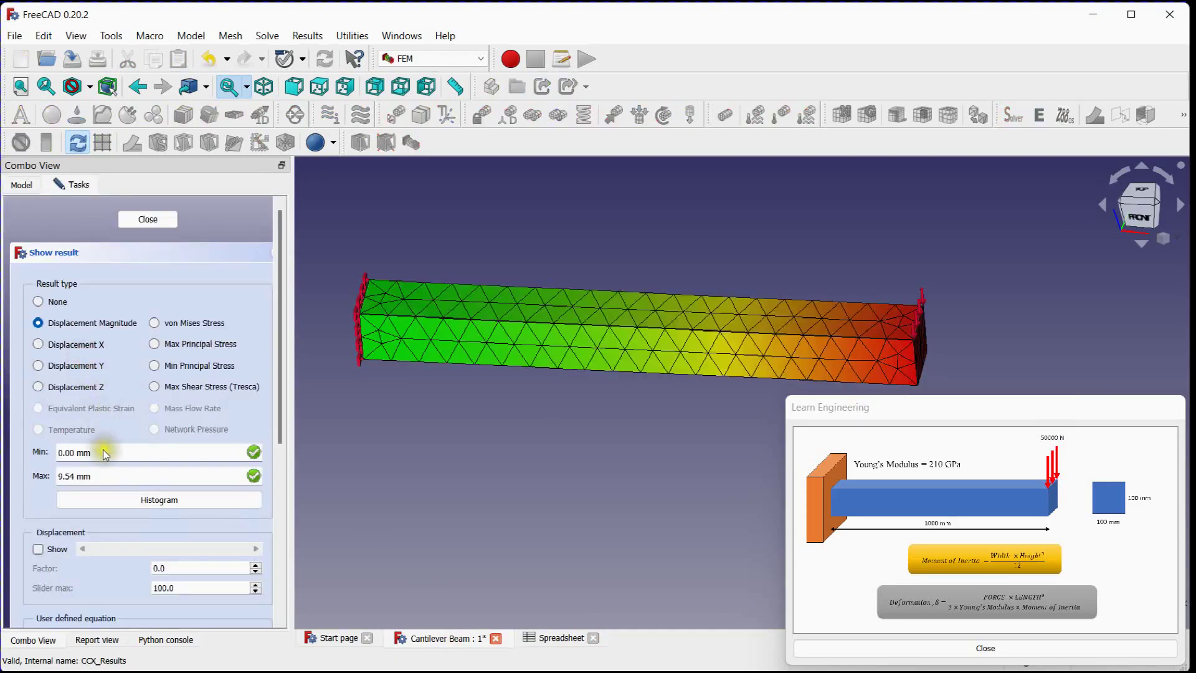
{"action": "left_click", "coordinate": [147, 218]}
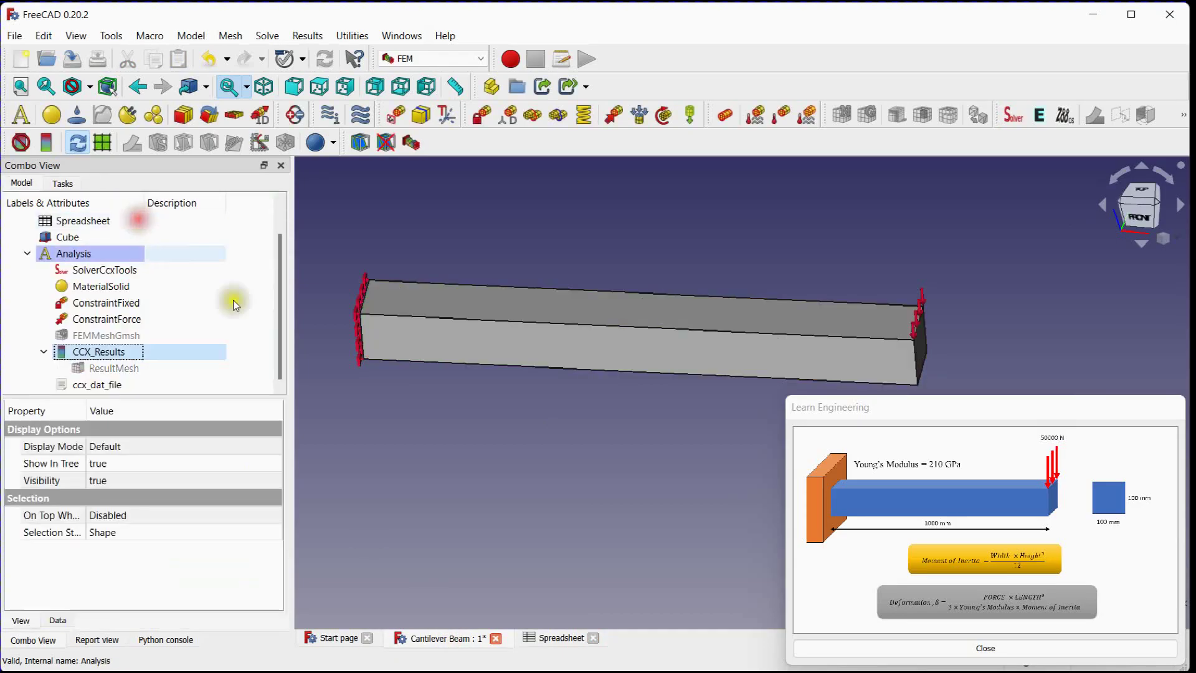
{"action": "left_click", "coordinate": [551, 636]}
{"action": "scroll", "coordinate": [516, 545], "scroll_direction": "down", "scroll_amount": 2}
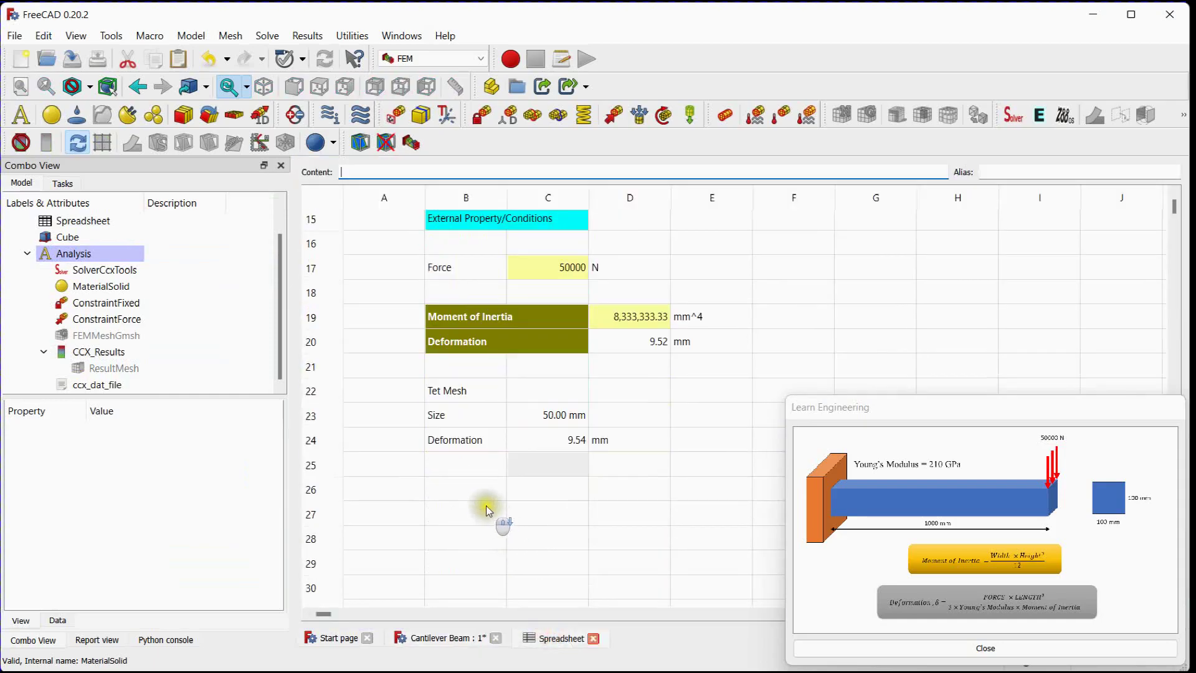
Step: Enter the labels Hex Mesh, Size and Deformation in cells B26 to B28
{"action": "left_click", "coordinate": [475, 487]}
{"action": "type", "text": "Hex"}
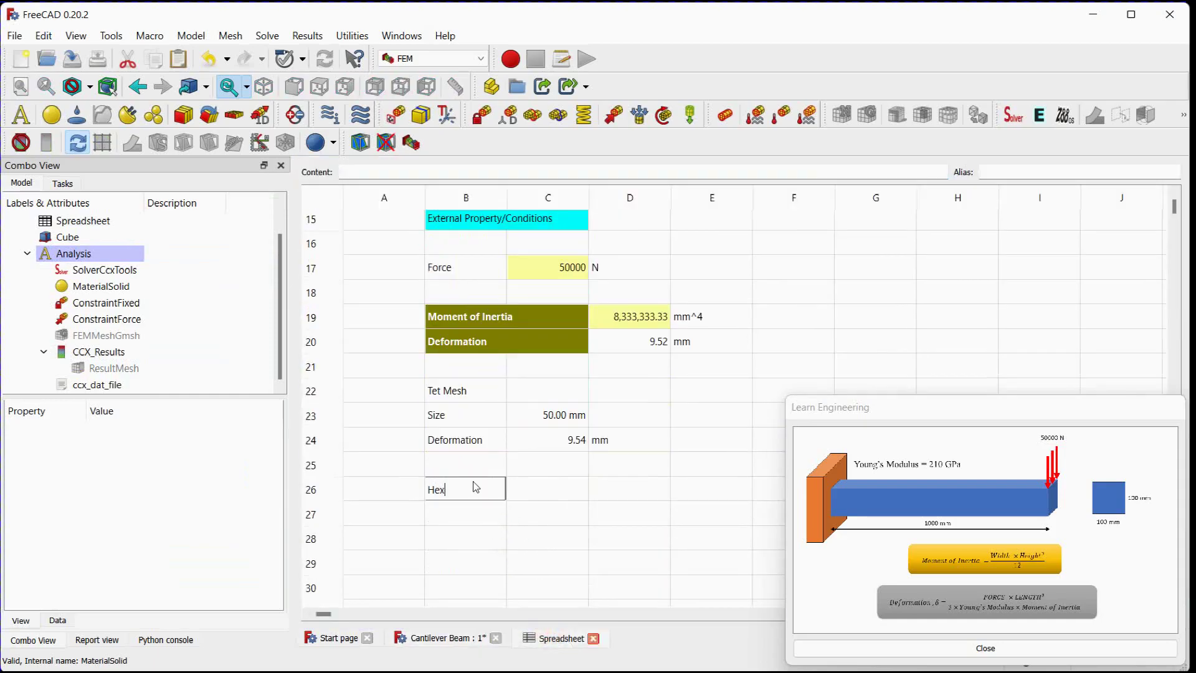
{"action": "type", "text": " Mesh"}
{"action": "key", "text": "Return"}
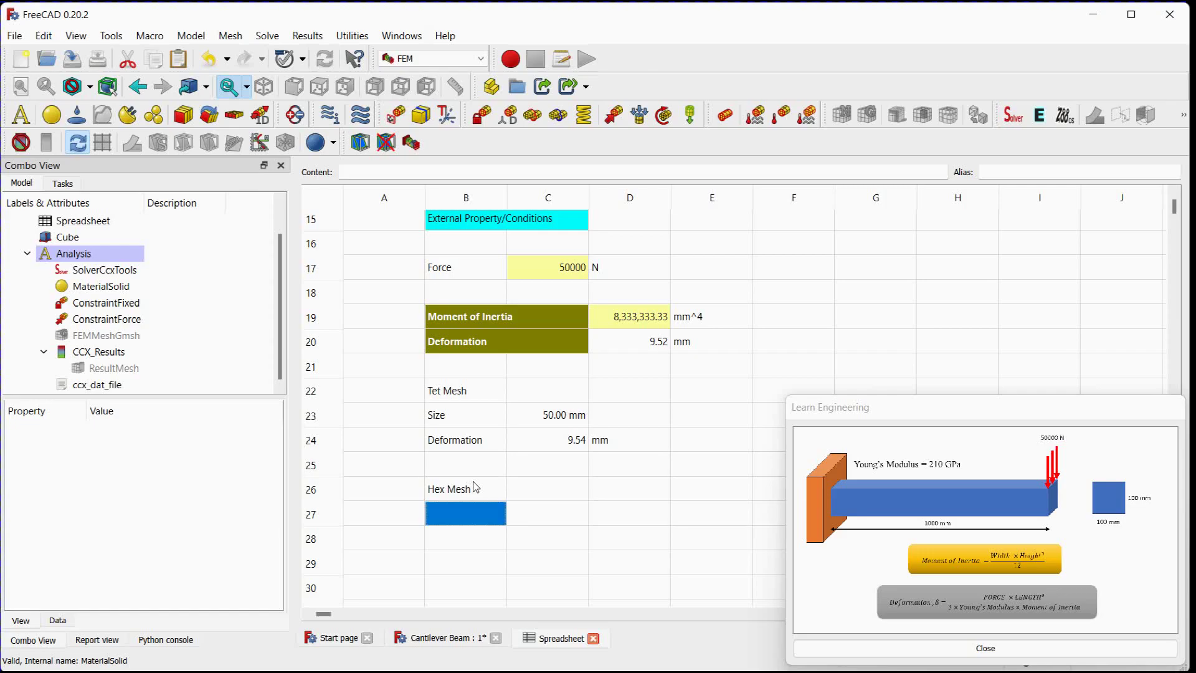
{"action": "type", "text": "Size"}
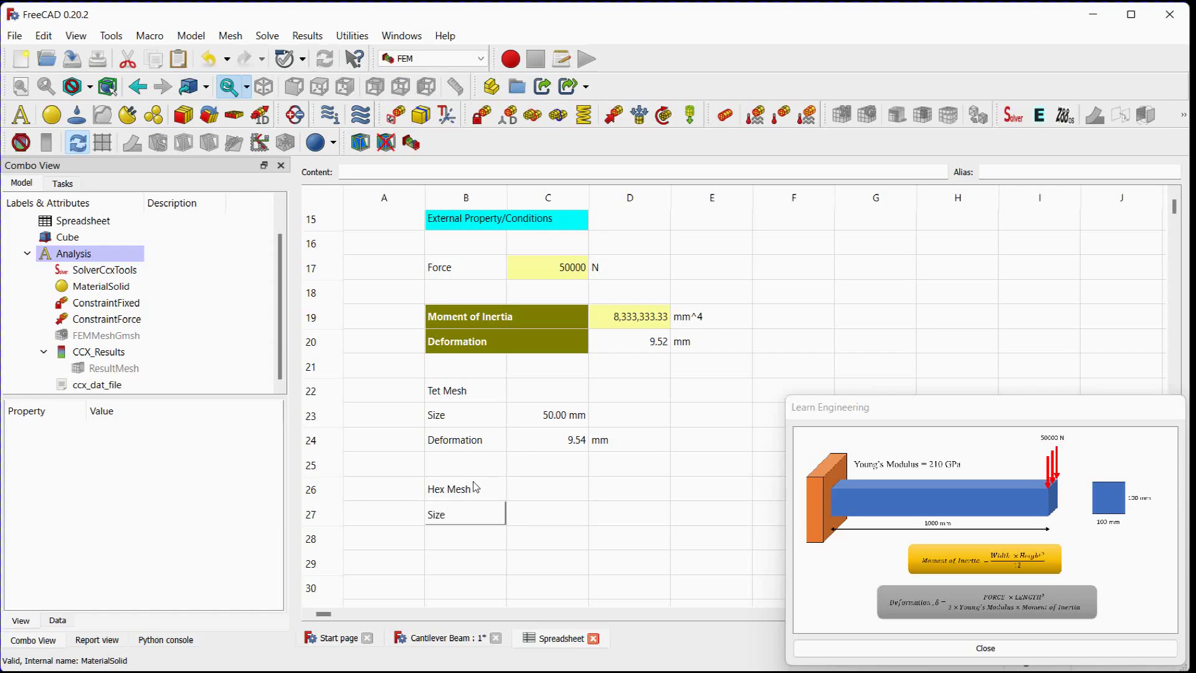
{"action": "key", "text": "Return"}
{"action": "type", "text": "Defo"}
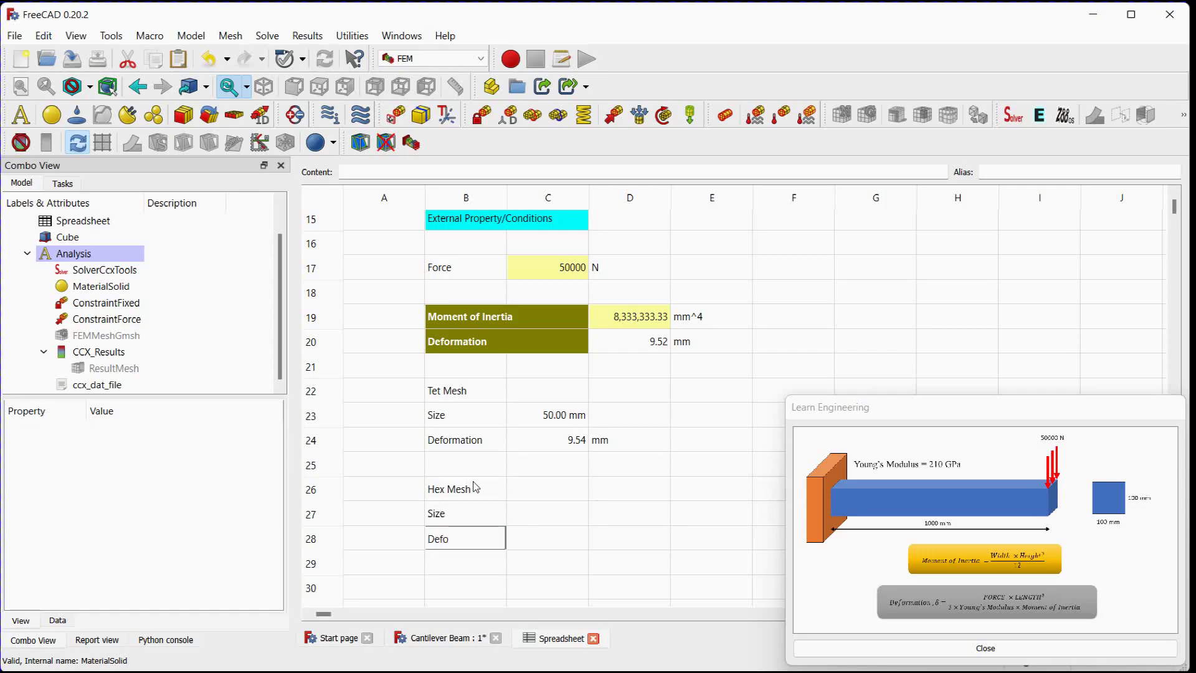
{"action": "type", "text": "rmation"}
Step: Add mm units in D27 and D28, then select the old result objects in the tree
{"action": "left_click", "coordinate": [613, 515]}
{"action": "type", "text": "mm"}
{"action": "left_click", "coordinate": [614, 540]}
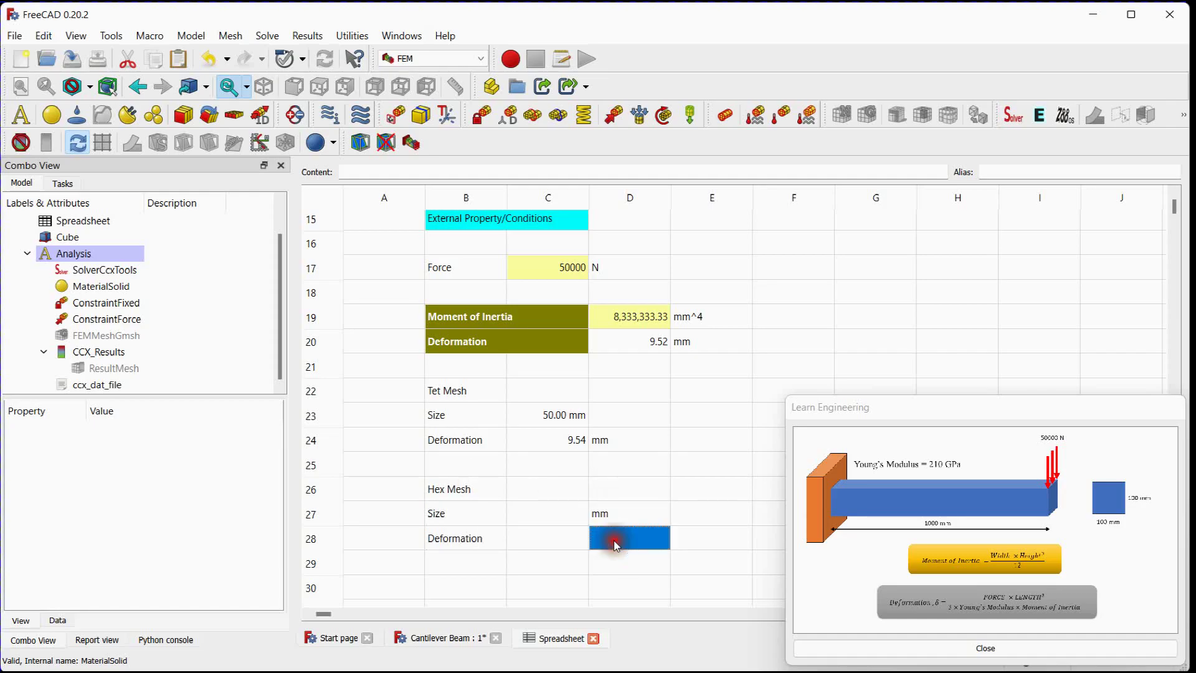
{"action": "type", "text": "mm"}
{"action": "left_click", "coordinate": [564, 553]}
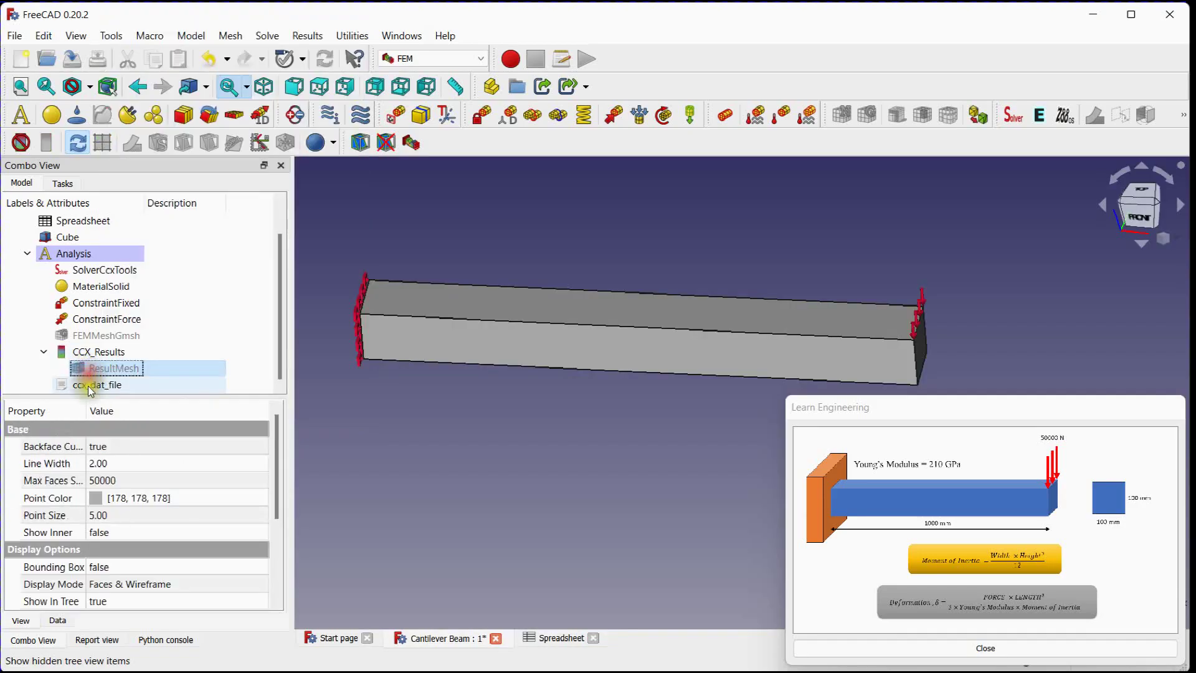
{"action": "left_click_drag", "start_coordinate": [87, 386], "coordinate": [97, 334]}
Step: Delete FEMMeshGmsh, CCX_Results, ResultMesh and ccx_dat_file from the analysis
{"action": "right_click", "coordinate": [96, 335]}
{"action": "left_click", "coordinate": [125, 208]}
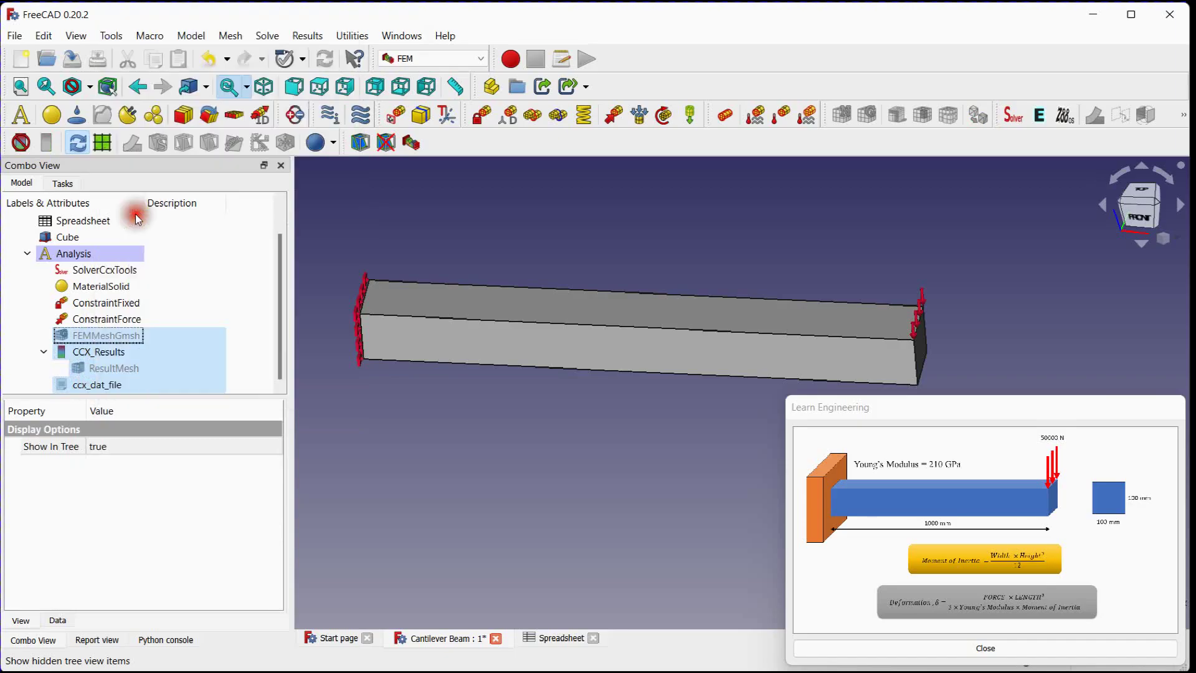
{"action": "middle_click_drag", "start_coordinate": [420, 431], "coordinate": [409, 437]}
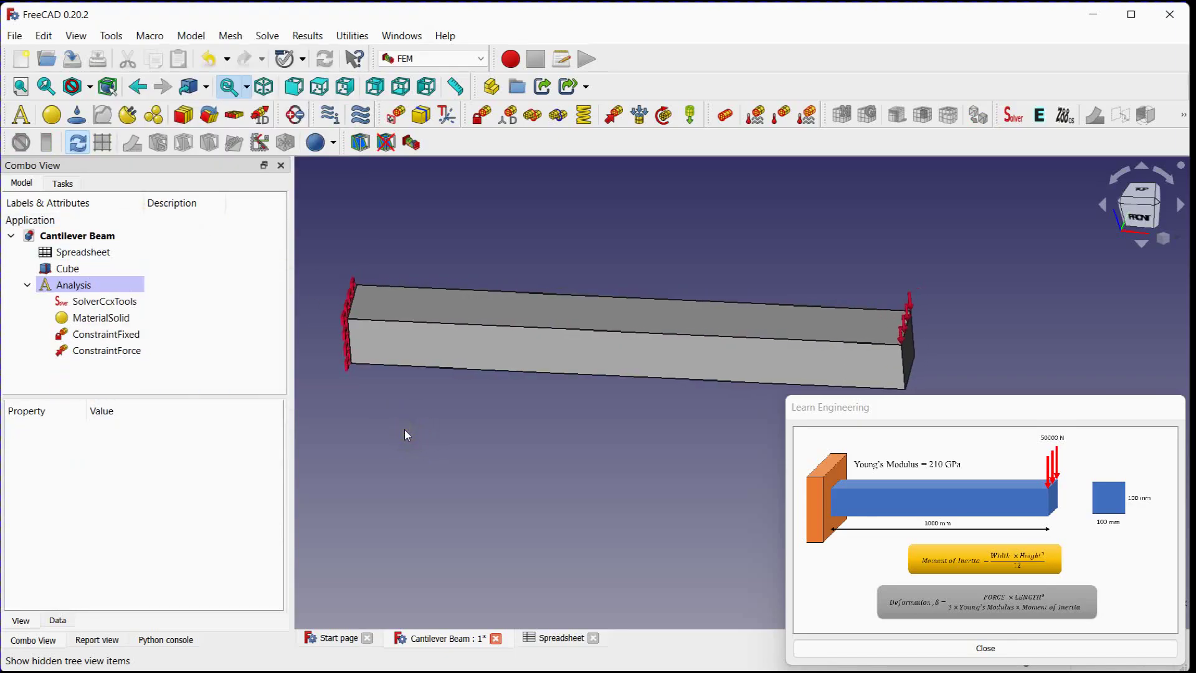
Step: Import the Beam 50 mm.inp hex mesh and move Beam 50 mm into the Analysis
{"action": "left_click", "coordinate": [14, 36]}
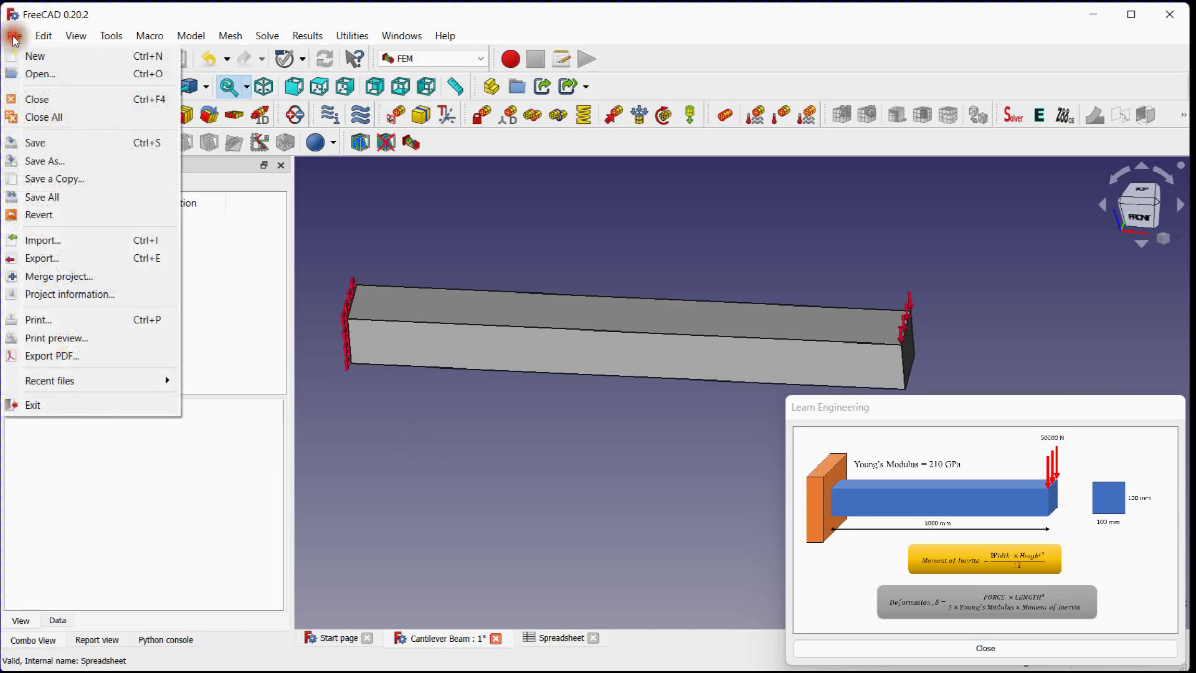
{"action": "left_click", "coordinate": [44, 241]}
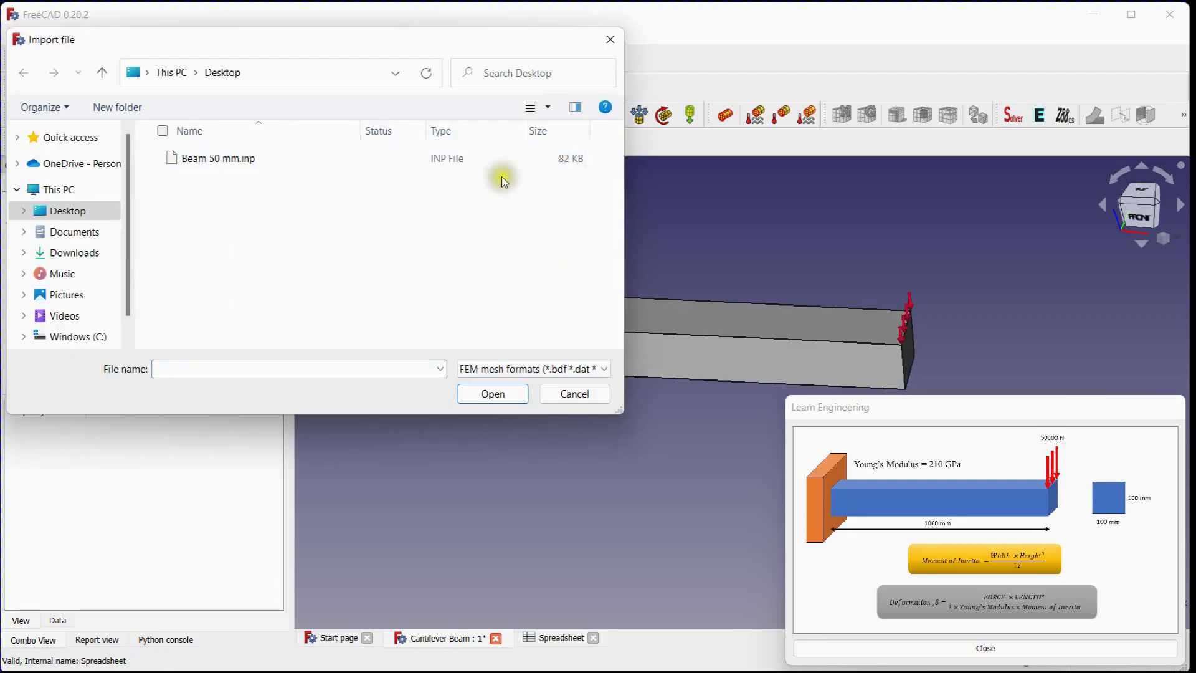
{"action": "left_click", "coordinate": [212, 159]}
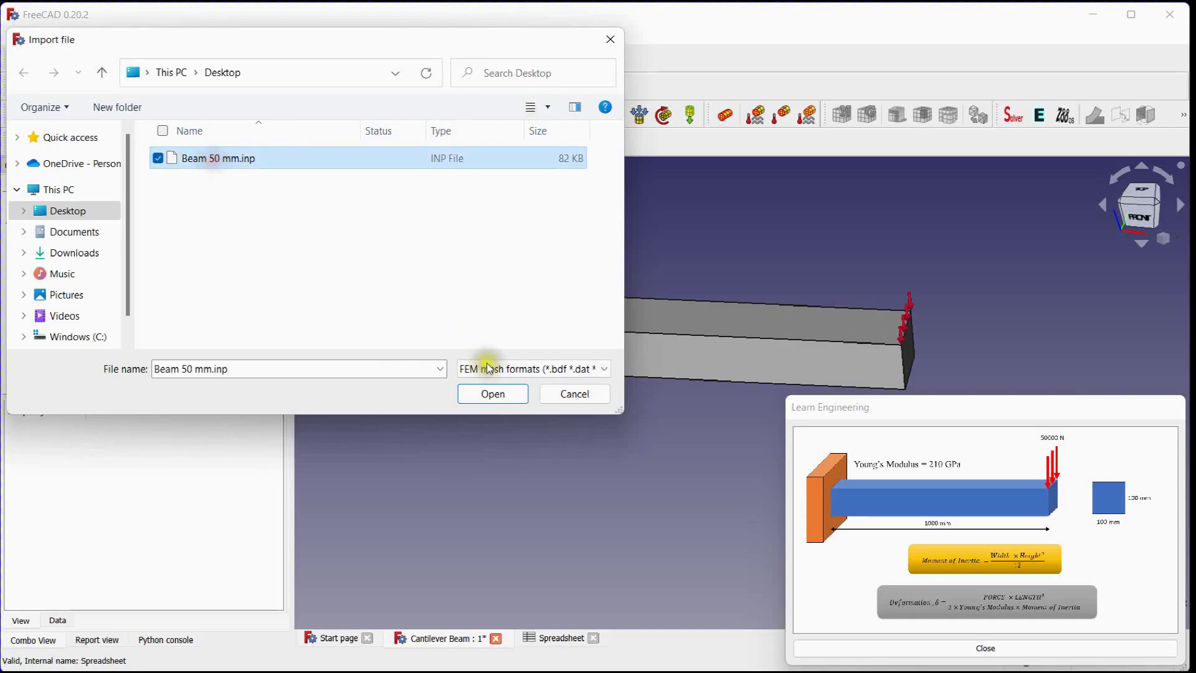
{"action": "left_click", "coordinate": [492, 397]}
{"action": "mouse_move", "coordinate": [694, 289]}
{"action": "middle_mouse_down"}
{"action": "mouse_move", "coordinate": [502, 227]}
{"action": "mouse_move", "coordinate": [574, 281]}
{"action": "mouse_move", "coordinate": [694, 280]}
{"action": "middle_mouse_up"}
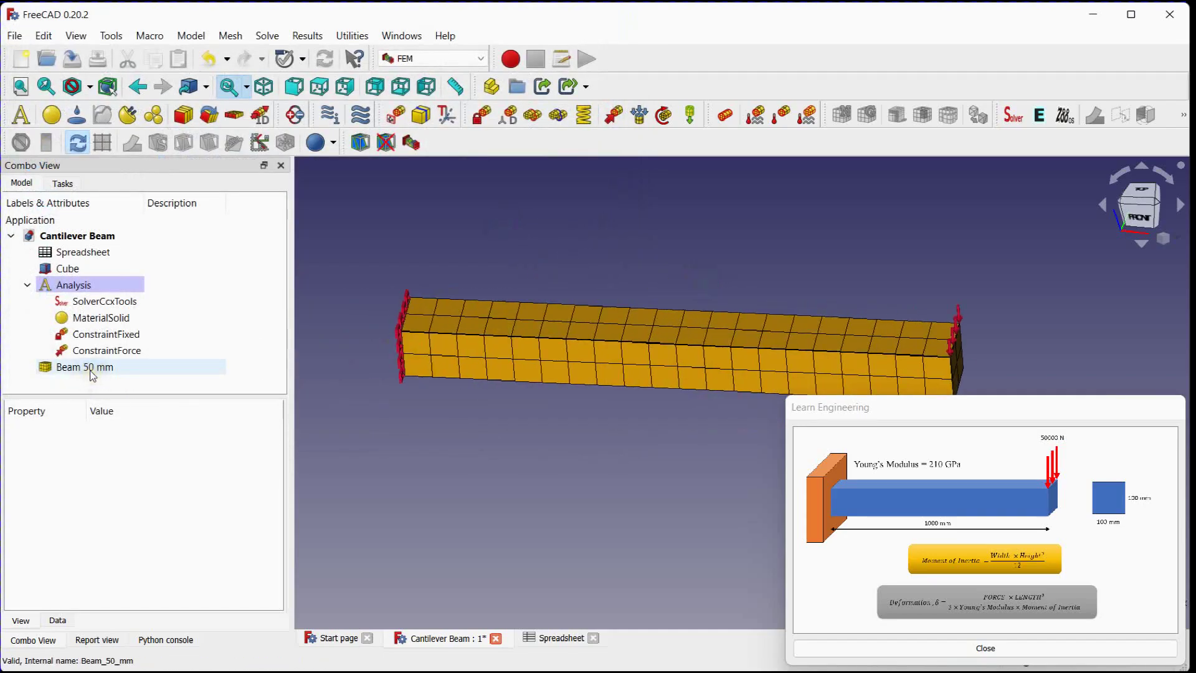
{"action": "left_click_drag", "start_coordinate": [90, 370], "coordinate": [99, 291]}
{"action": "mouse_move", "coordinate": [510, 441]}
{"action": "middle_mouse_down"}
{"action": "mouse_move", "coordinate": [595, 445]}
{"action": "mouse_move", "coordinate": [489, 432]}
{"action": "middle_mouse_up"}
Step: Write the .inp file, run CalculiX on the hex mesh, and show displacement (max 9.53 mm)
{"action": "double_click", "coordinate": [100, 302]}
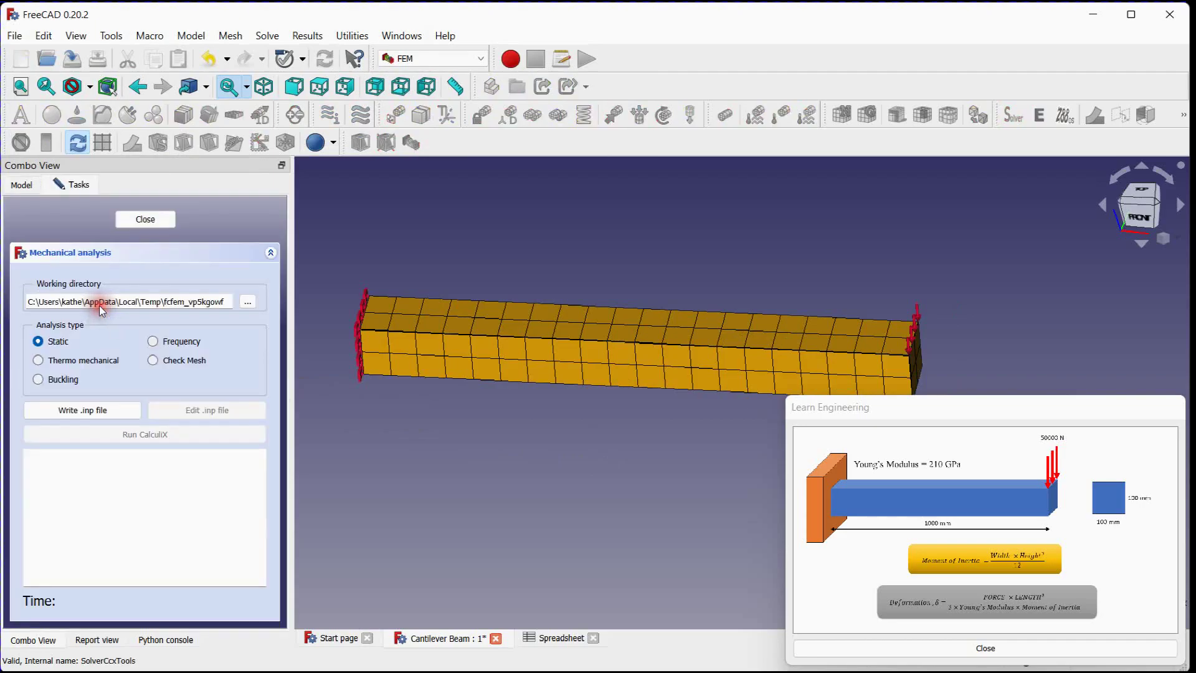
{"action": "left_click", "coordinate": [91, 410]}
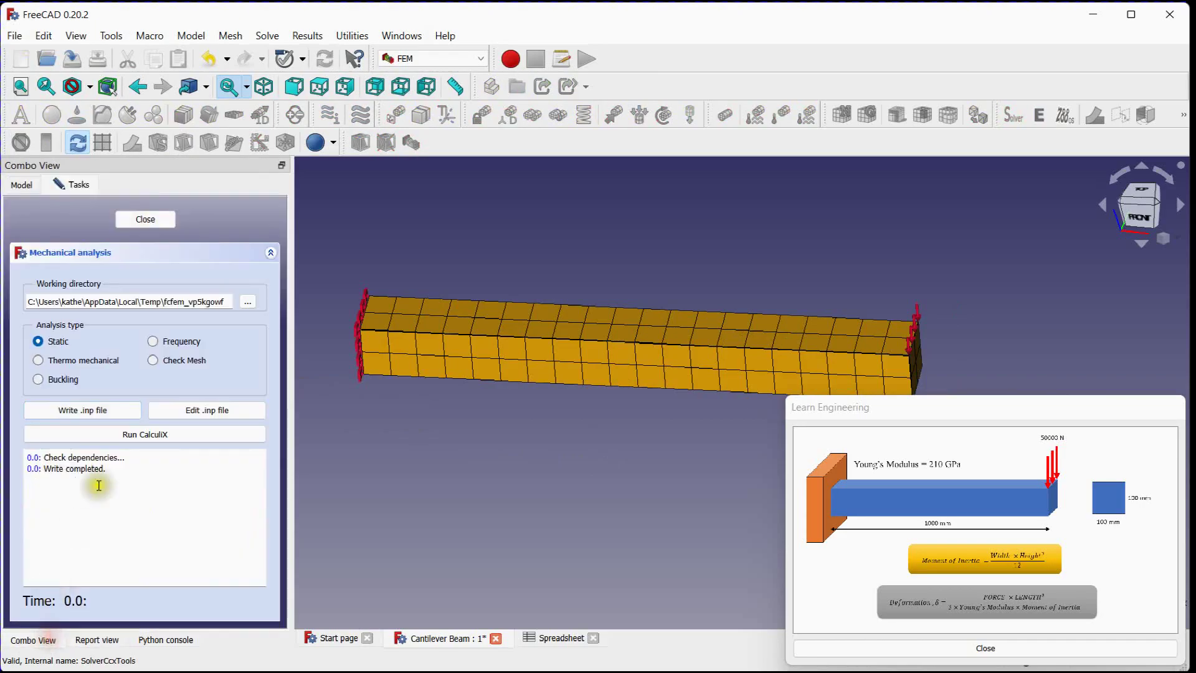
{"action": "left_click", "coordinate": [129, 436]}
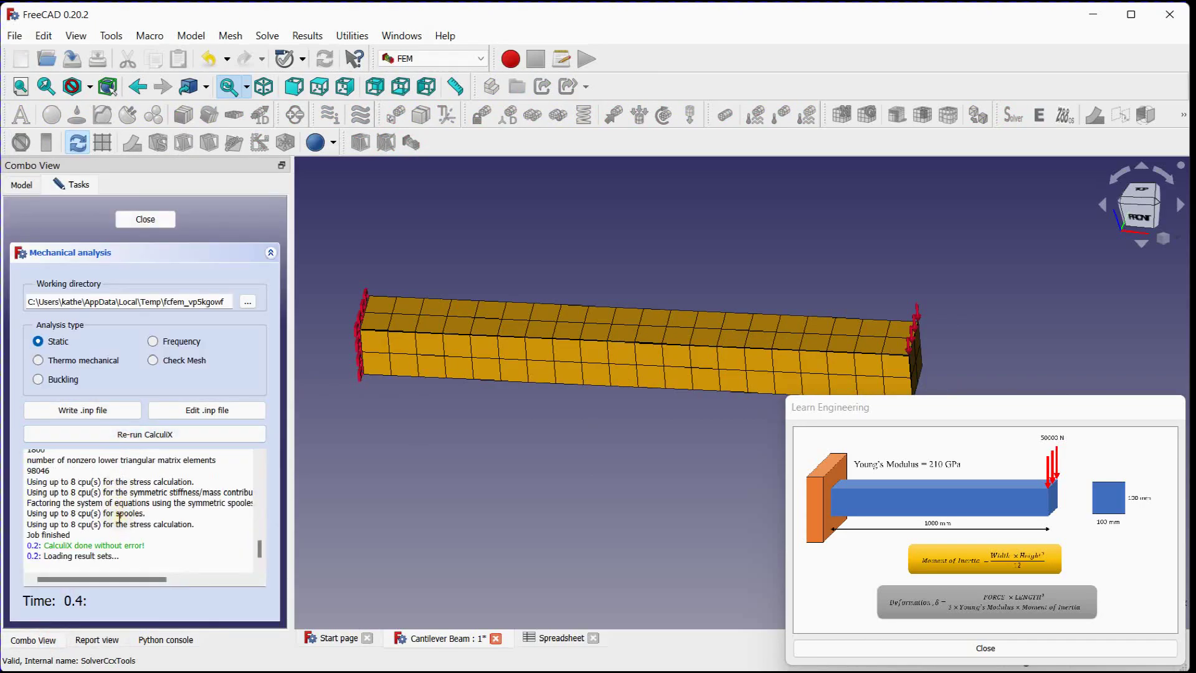
{"action": "left_click", "coordinate": [158, 223]}
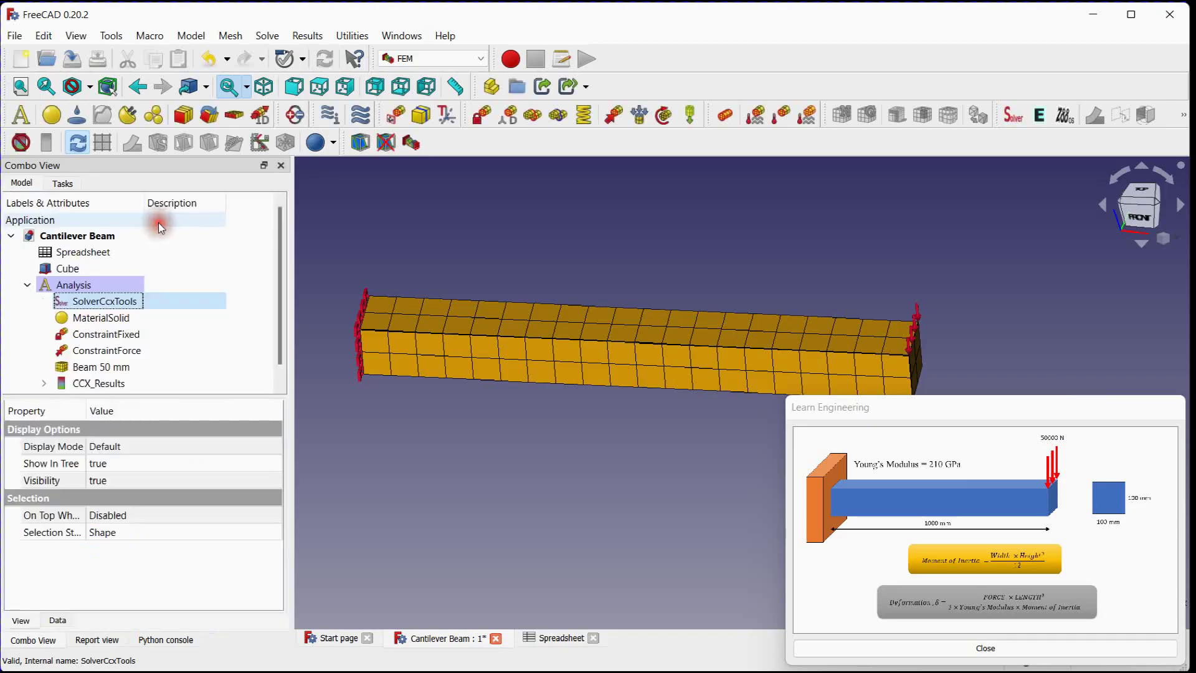
{"action": "left_click", "coordinate": [46, 384]}
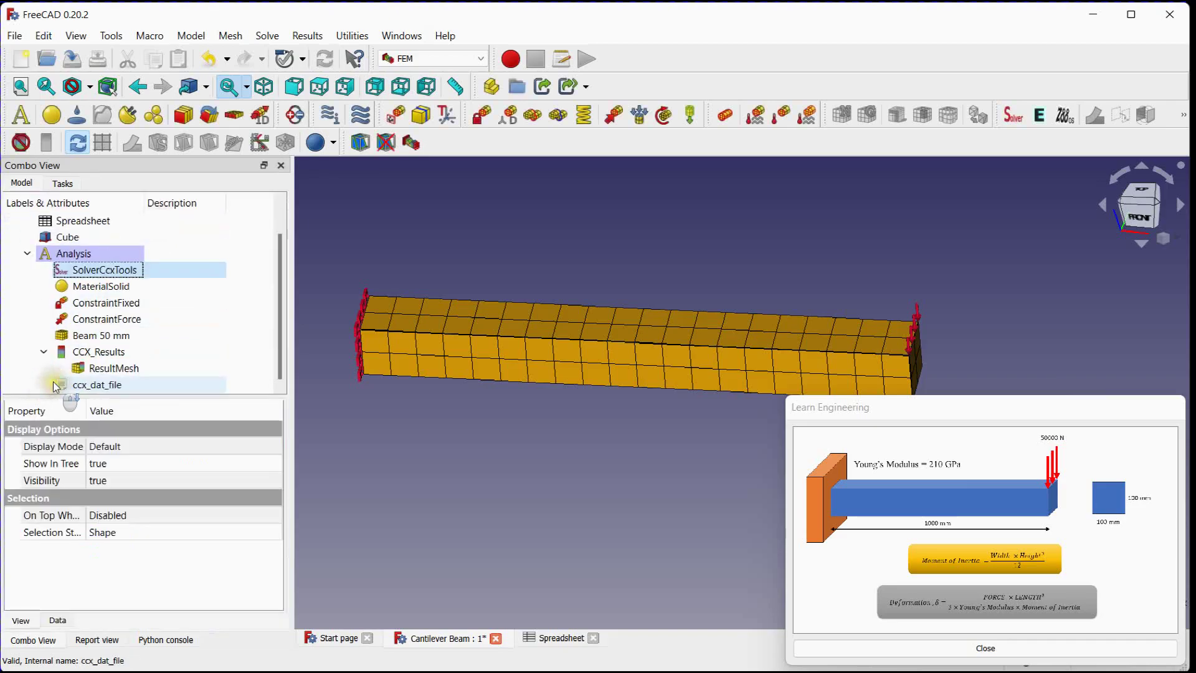
{"action": "double_click", "coordinate": [96, 352]}
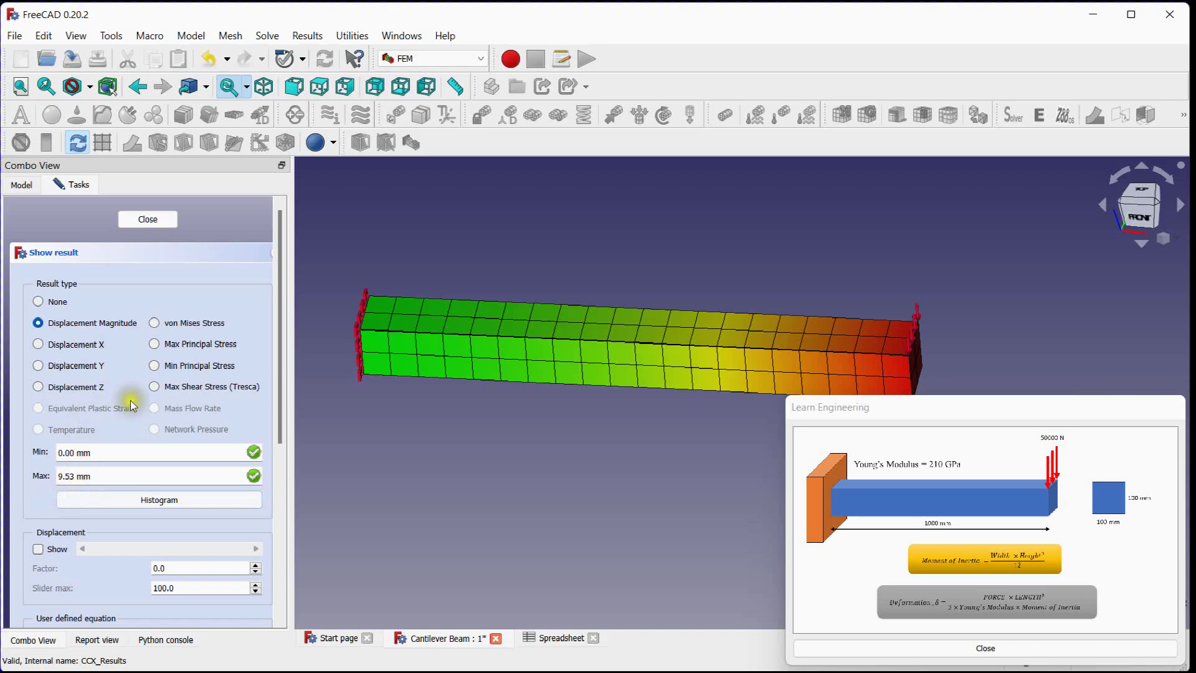
Step: Enter hex mesh size 50.00 in C27 and deformation 9.53 in C28
{"action": "left_click", "coordinate": [148, 219]}
{"action": "left_click", "coordinate": [561, 638]}
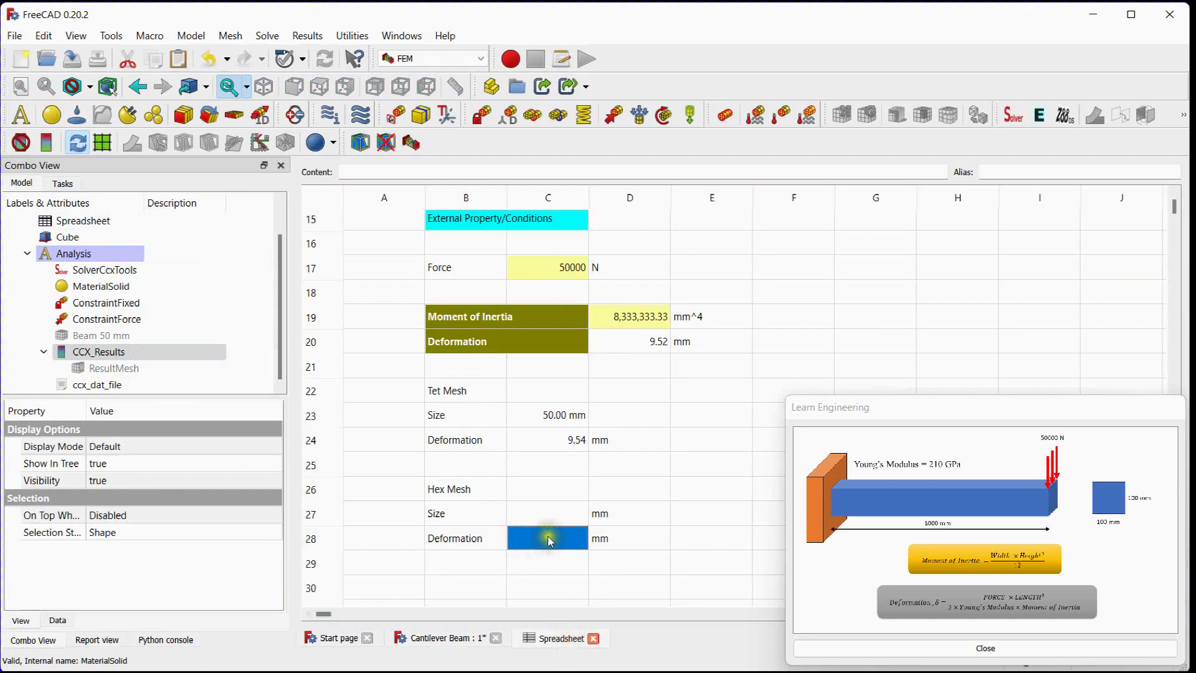
{"action": "left_click", "coordinate": [548, 520]}
{"action": "type", "text": "50.00"}
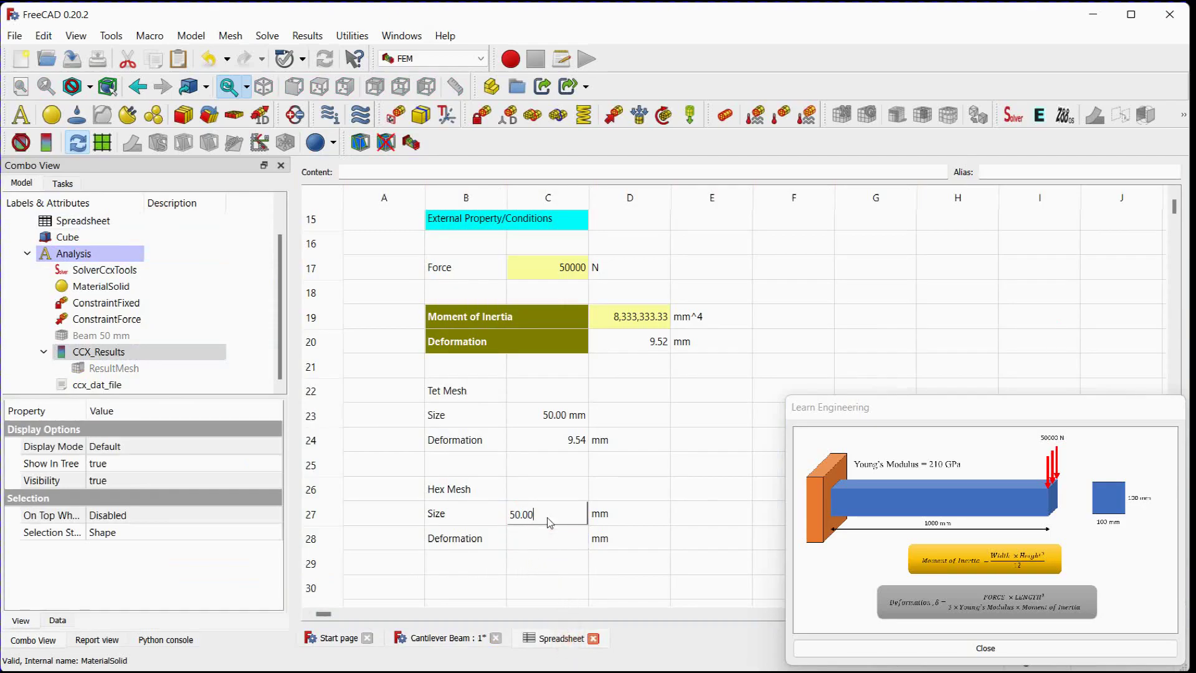
{"action": "key", "text": "Return"}
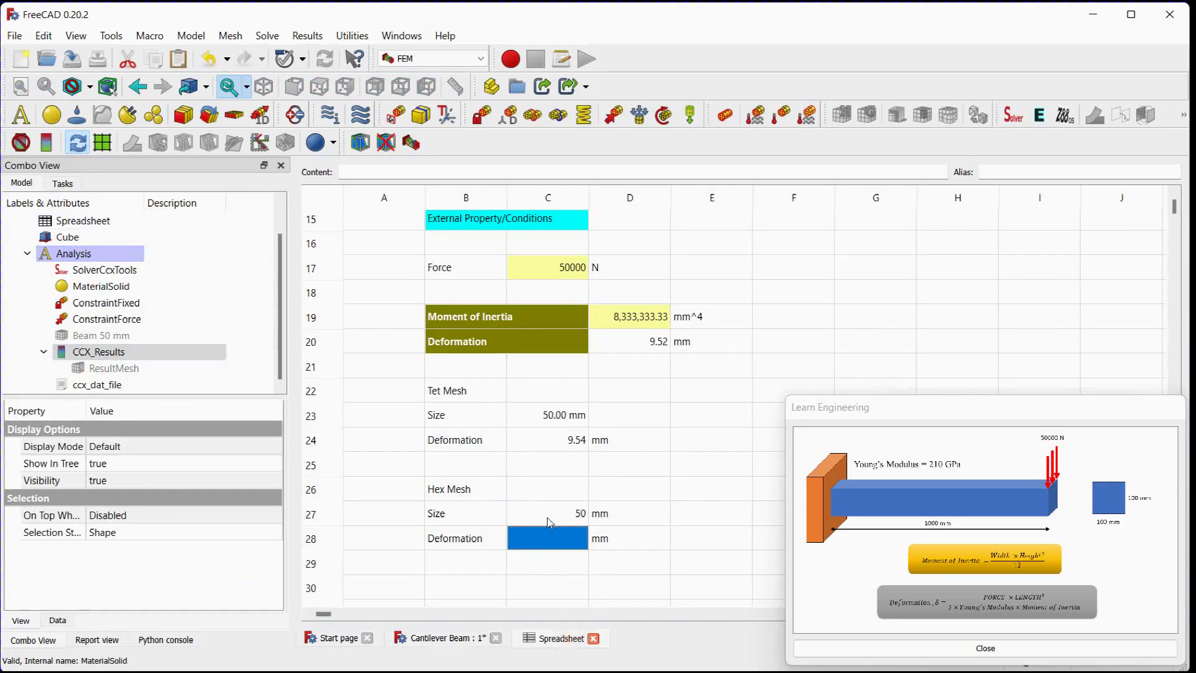
{"action": "type", "text": "9.53"}
{"action": "key", "text": "Return"}
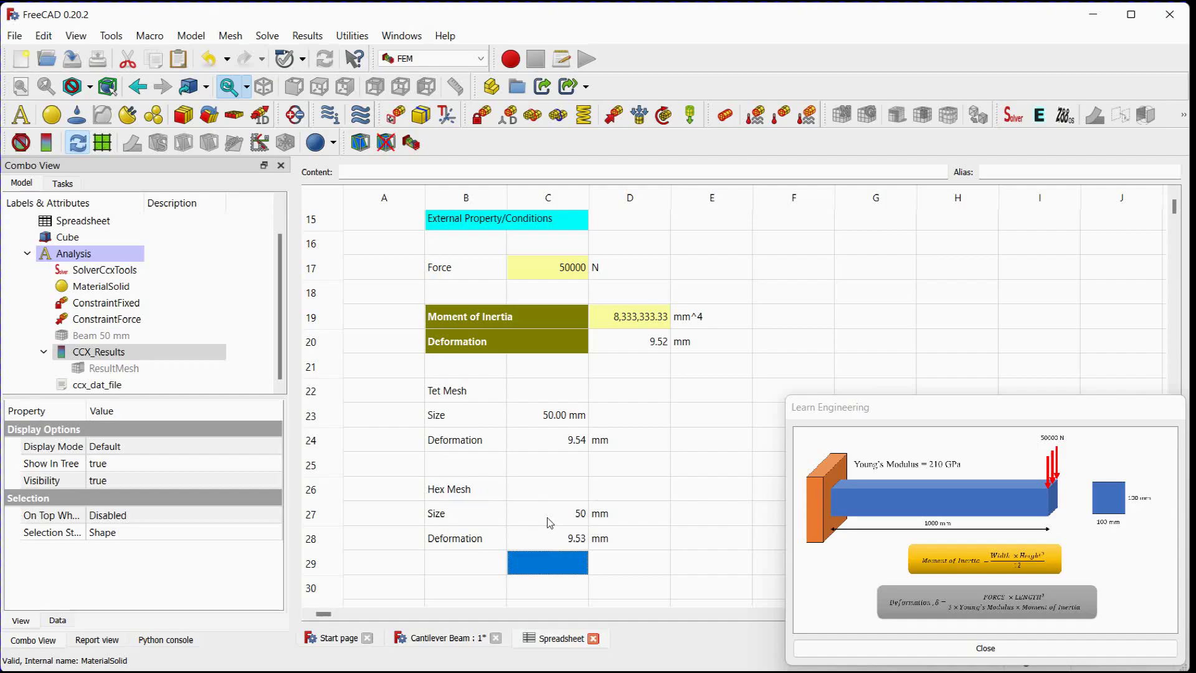
Step: Compare the hex 9.53 mm deformation with the tet C24 and analytical D20 values
{"action": "scroll", "coordinate": [551, 522], "scroll_direction": "up", "scroll_amount": 2}
{"action": "scroll", "coordinate": [550, 522], "scroll_direction": "down", "scroll_amount": 2}
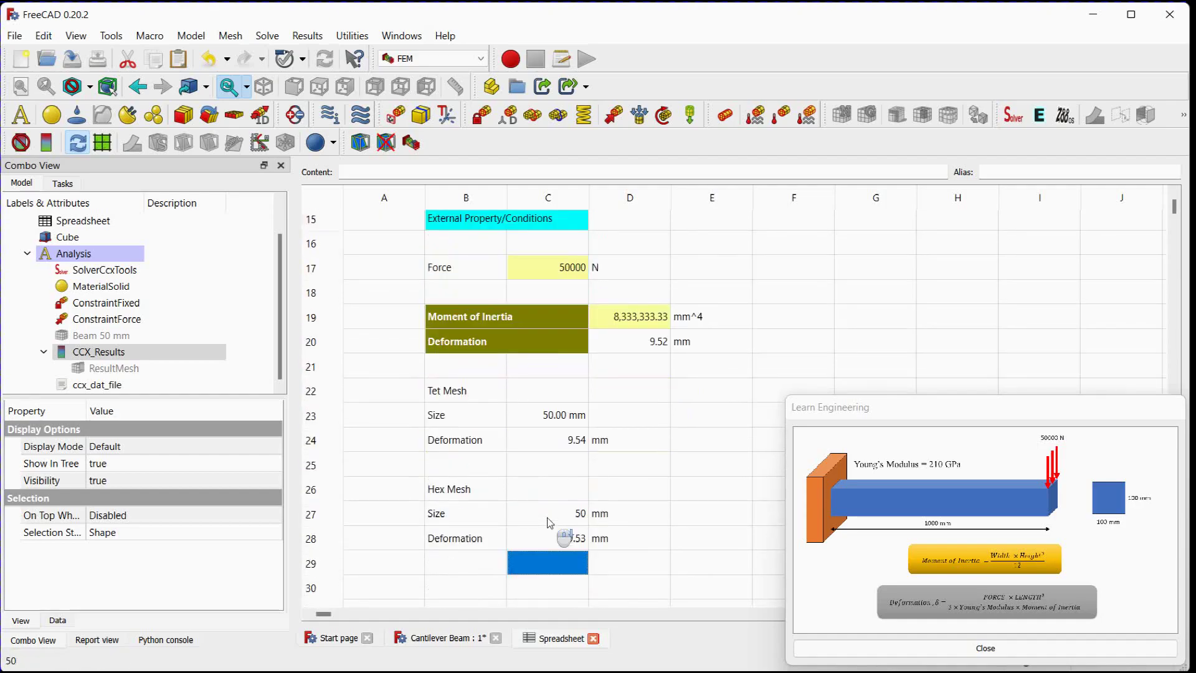
{"action": "left_click", "coordinate": [570, 441]}
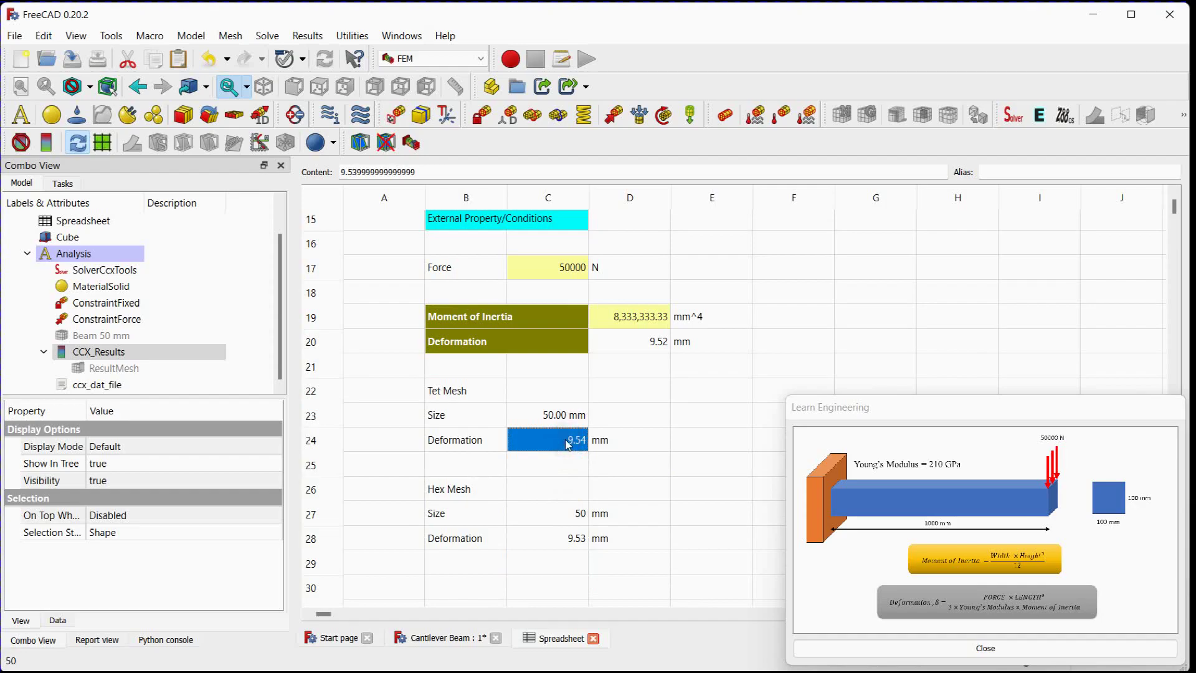
{"action": "left_click", "coordinate": [662, 345]}
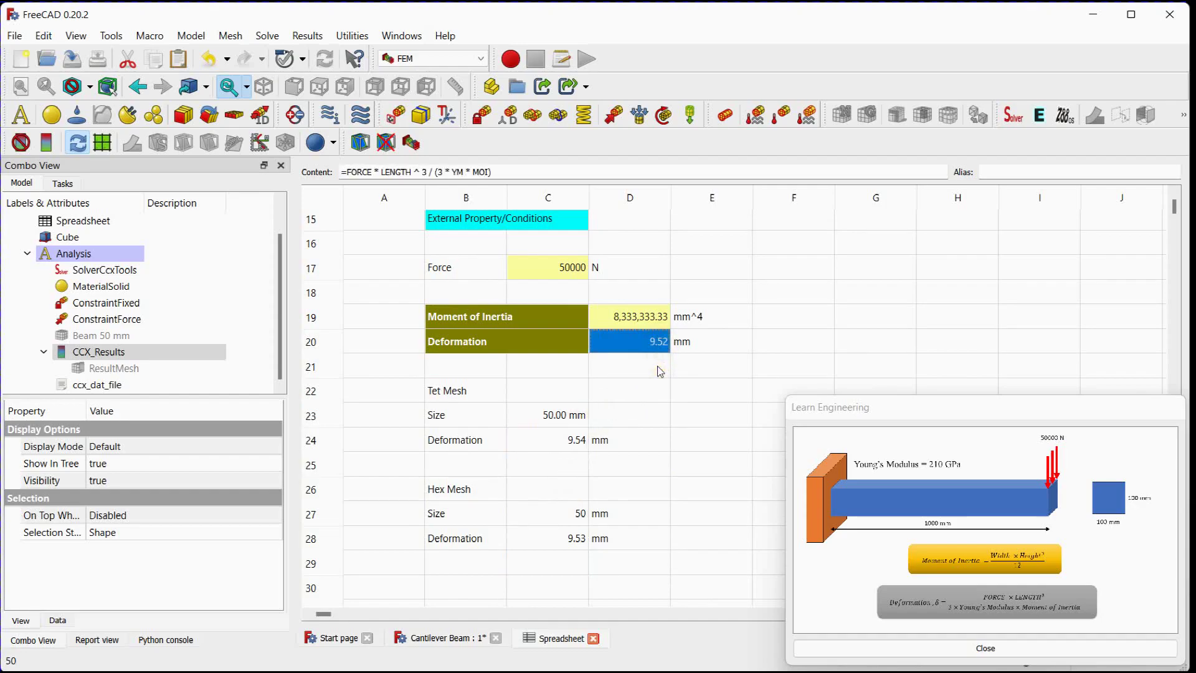
{"action": "left_click", "coordinate": [577, 543]}
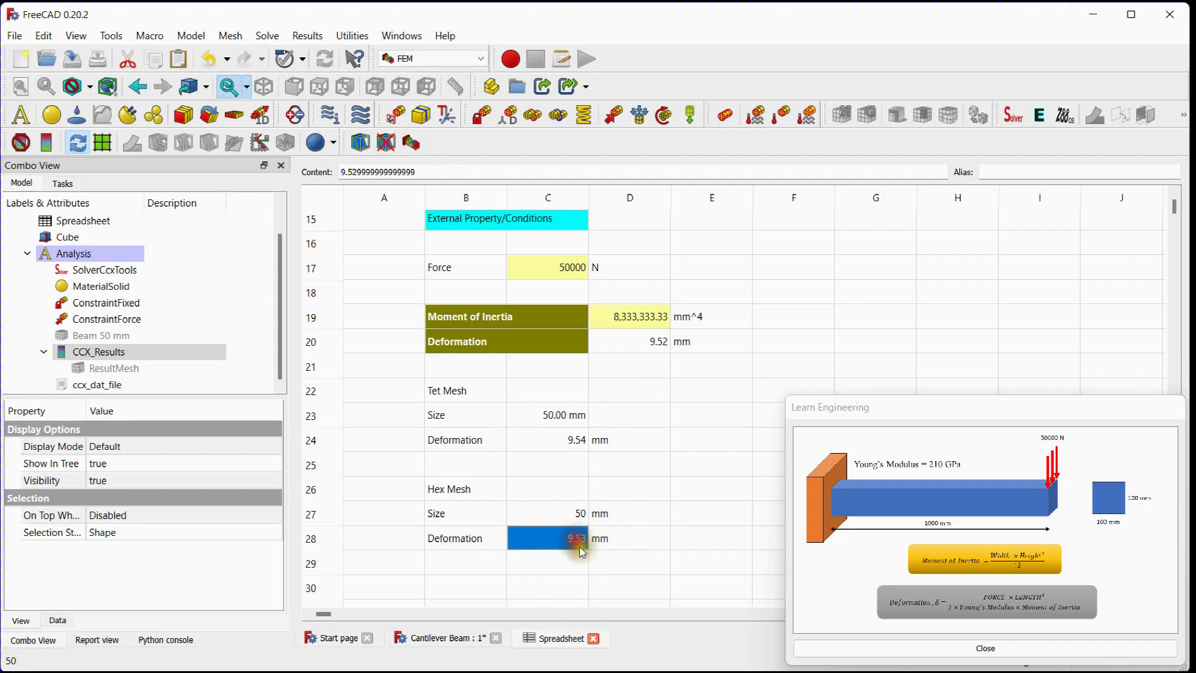
{"action": "left_click", "coordinate": [570, 442]}
{"action": "scroll", "coordinate": [632, 497], "scroll_direction": "up", "scroll_amount": 1}
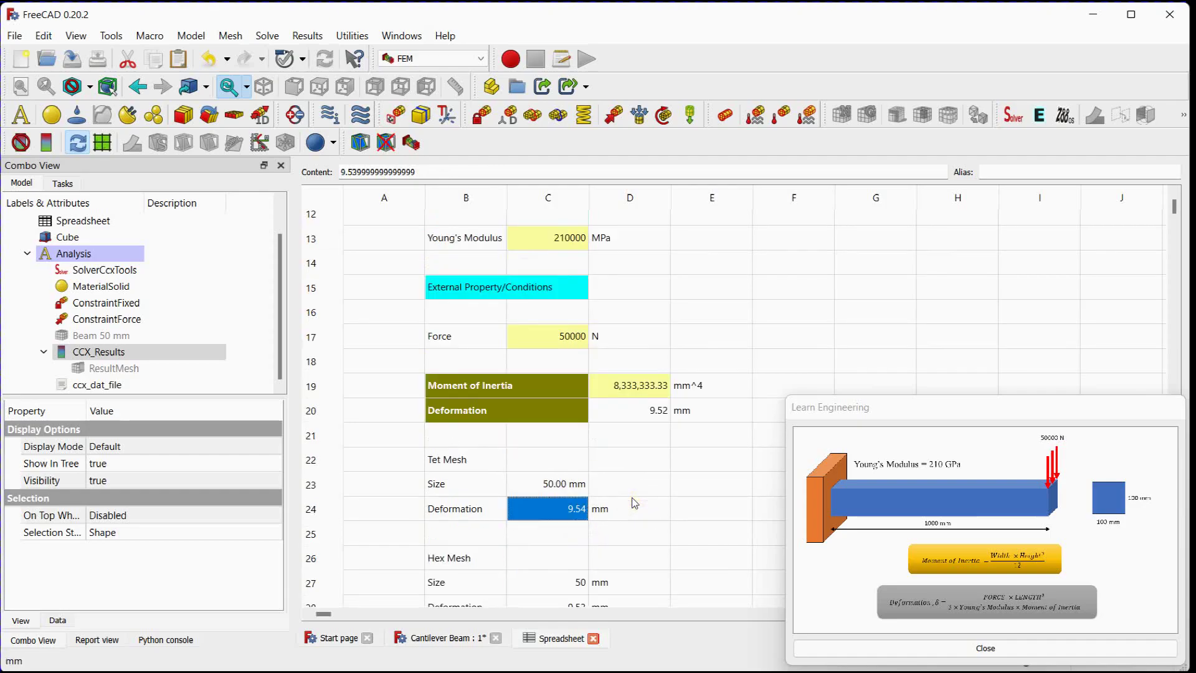